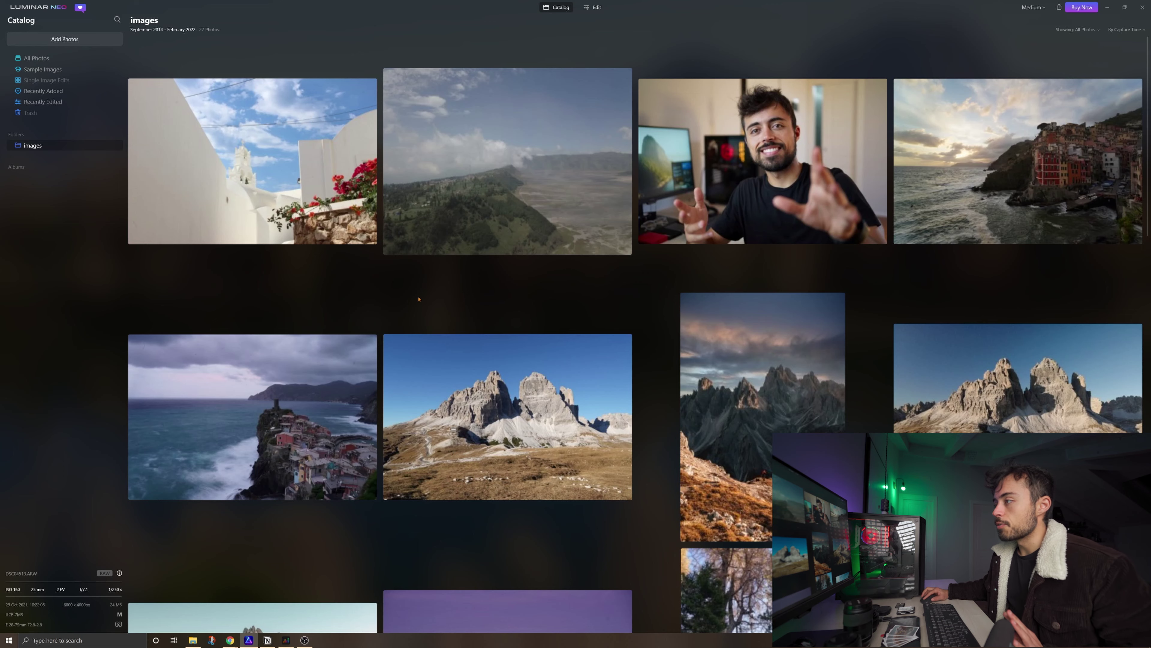
scroll(598, 502, "down", 10)
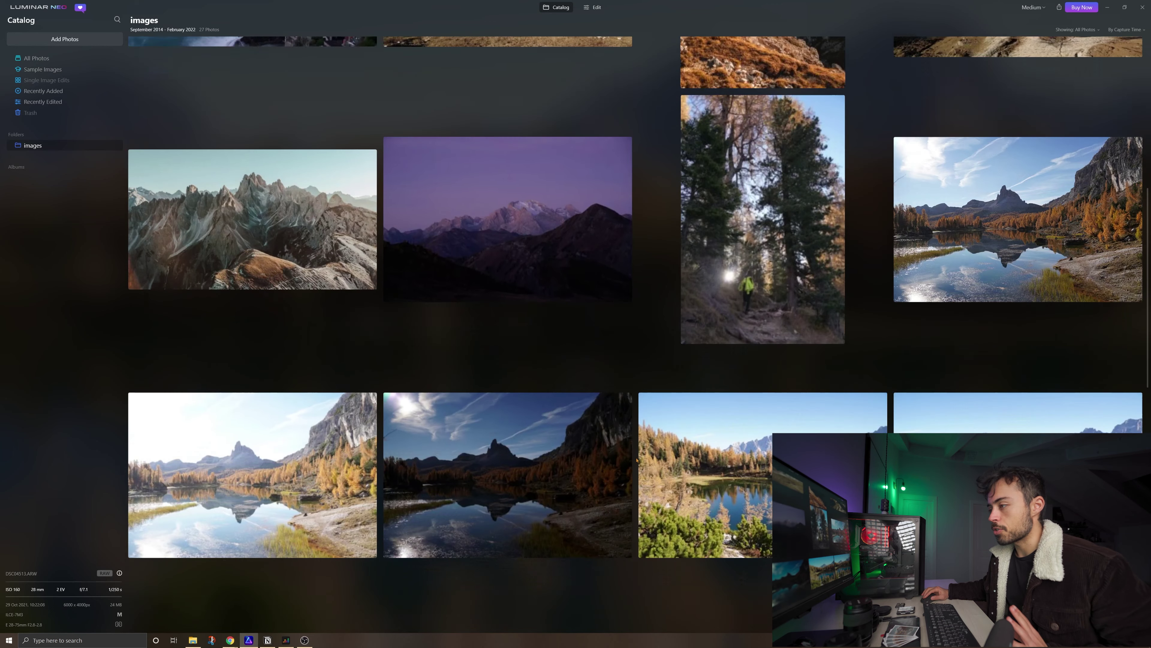
scroll(643, 390, "down", 1)
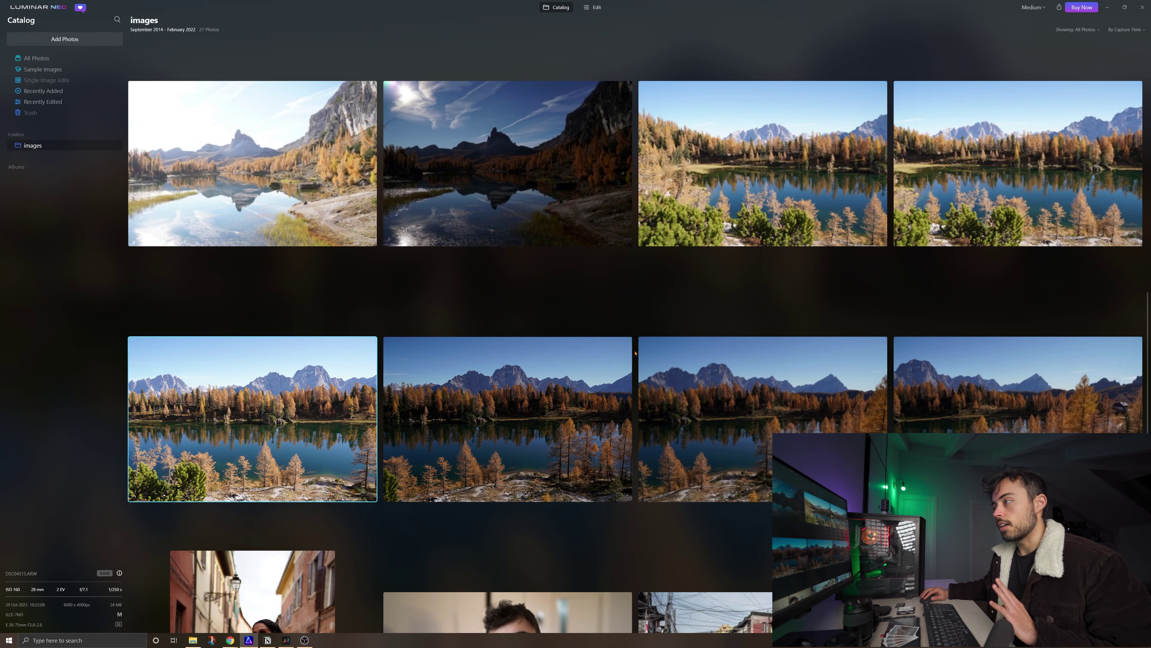
scroll(635, 353, "up", 8)
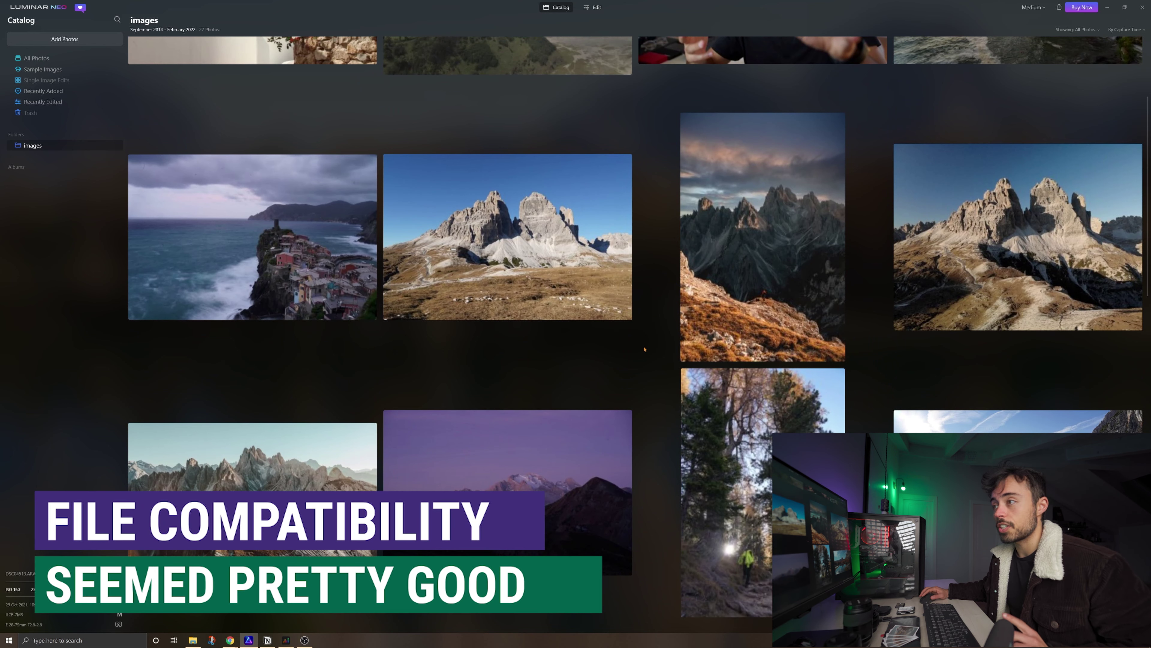
scroll(644, 349, "up", 3)
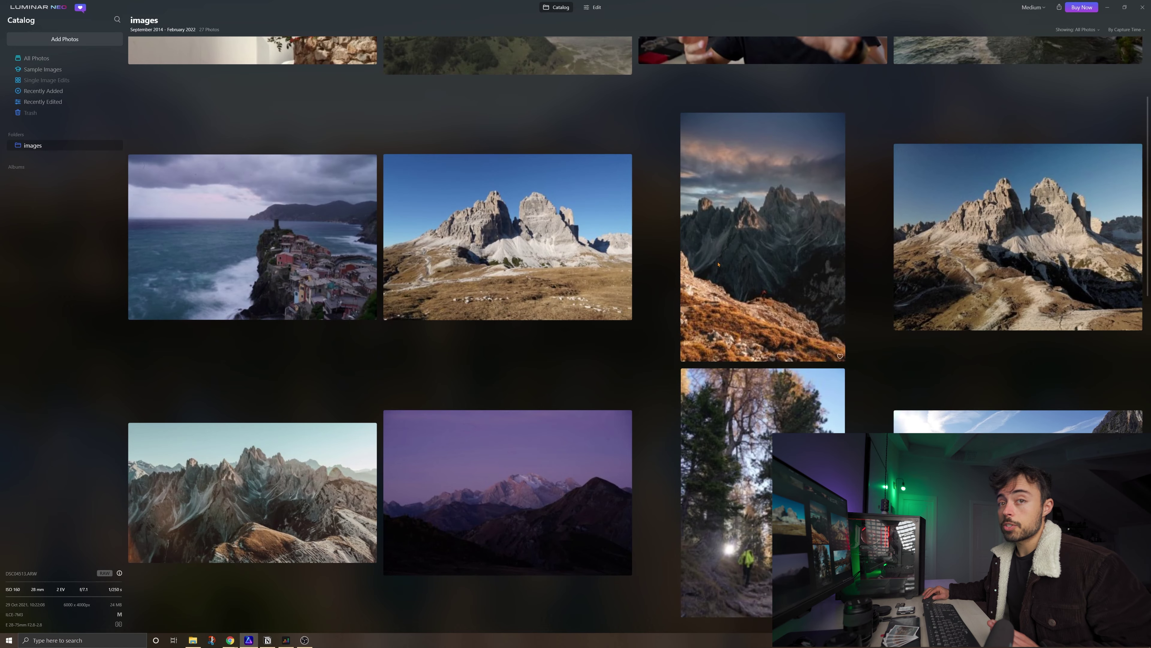
- Open the autumn lake photo DSC04513.ARW in single-image view and bring it into the Edit workspace
scroll(718, 264, "down", 10)
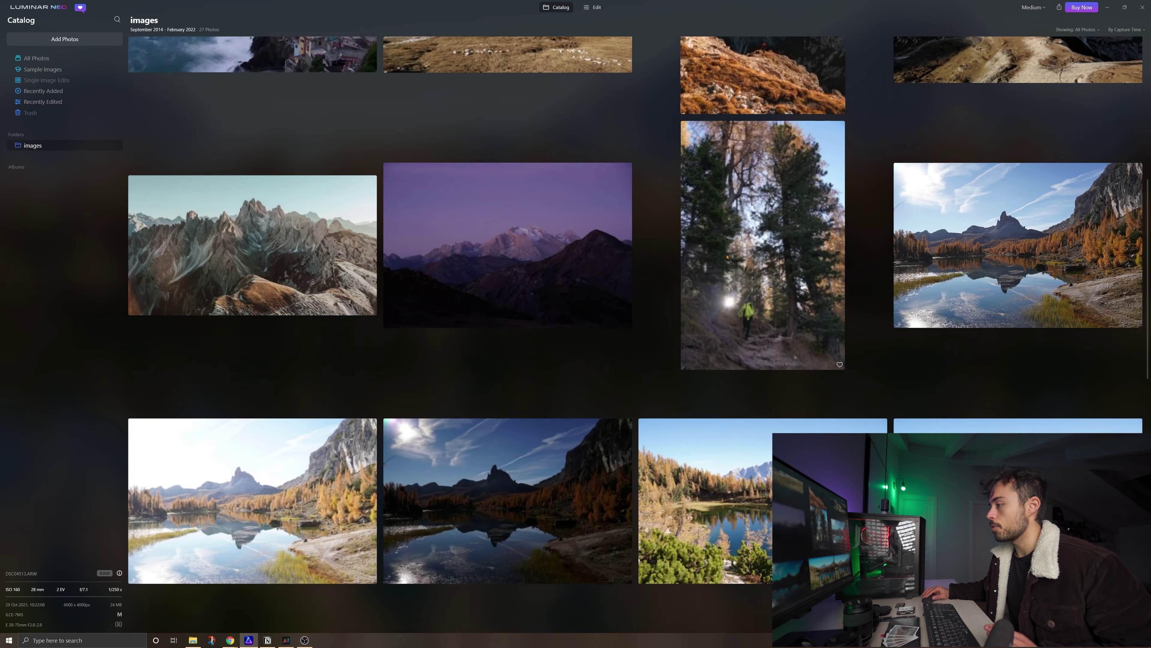
scroll(727, 256, "down", 2)
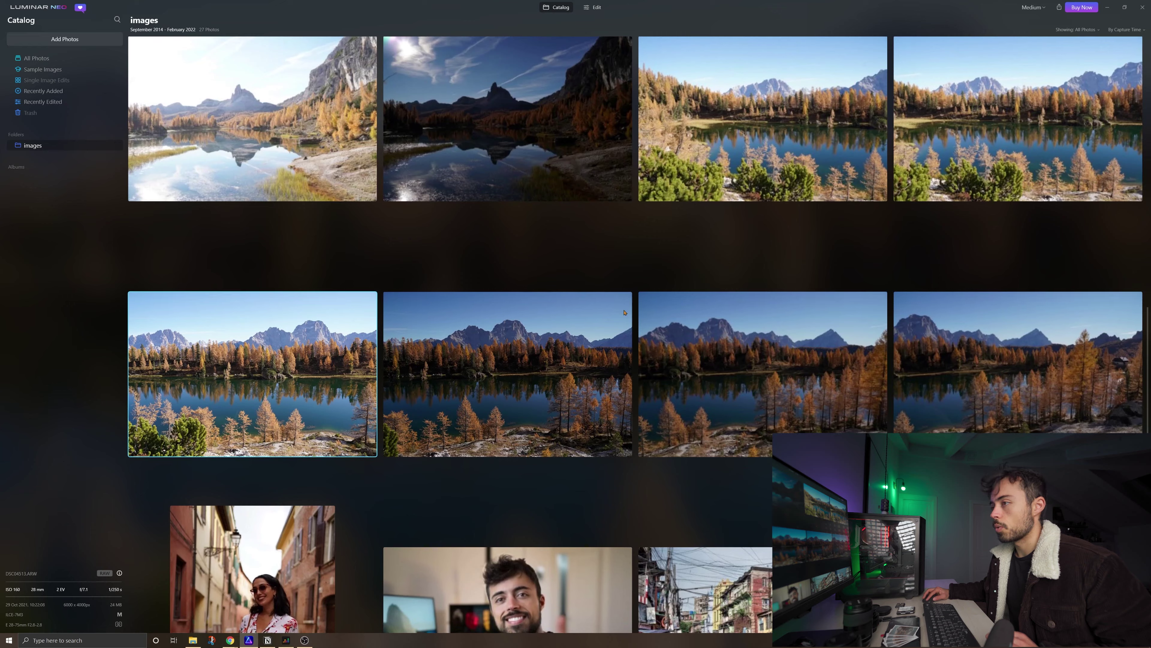
key("space")
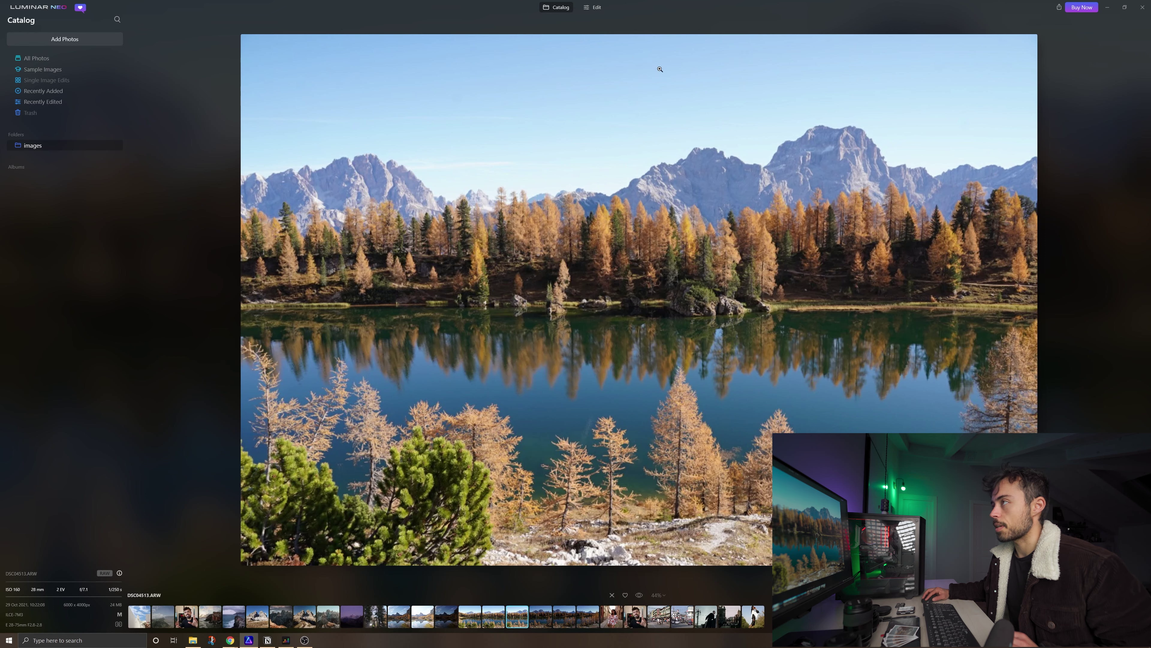
right_click(669, 101)
left_click(556, 370)
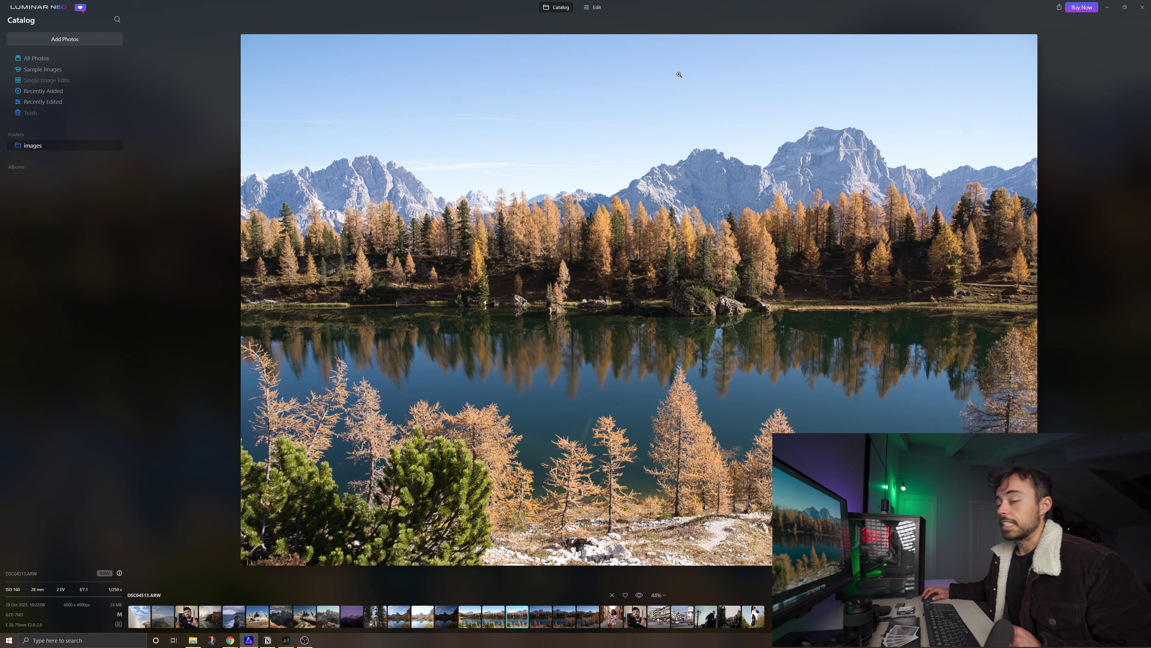
left_click(597, 8)
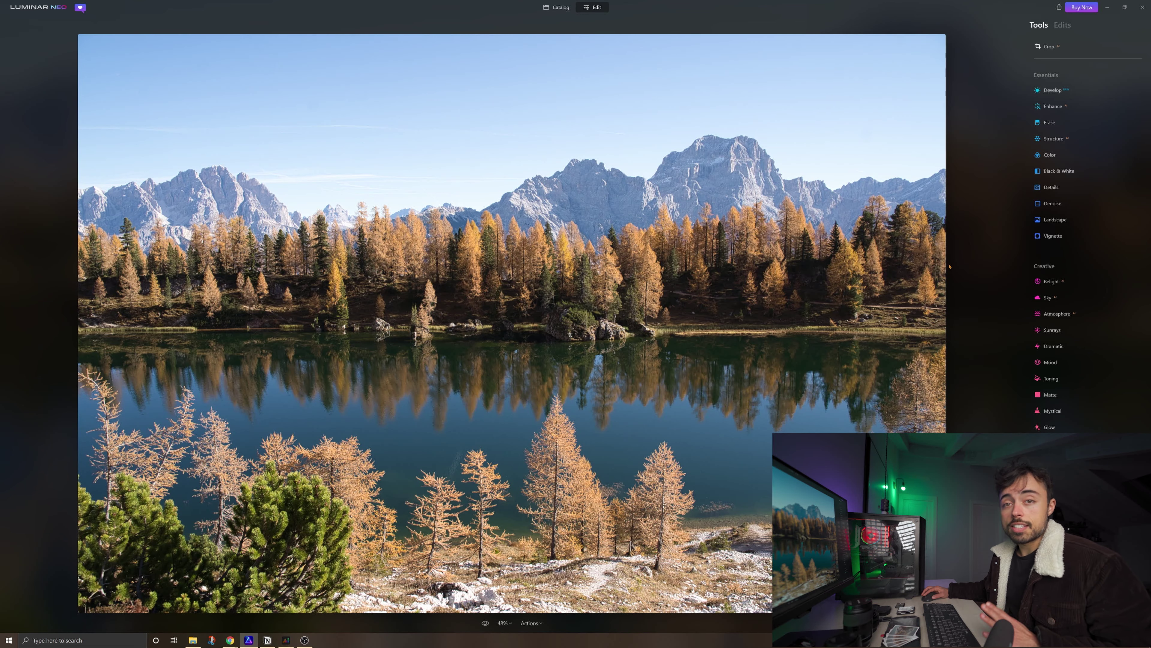
- Expand the Develop tool and adjust the lake photo's exposure
left_click(1054, 90)
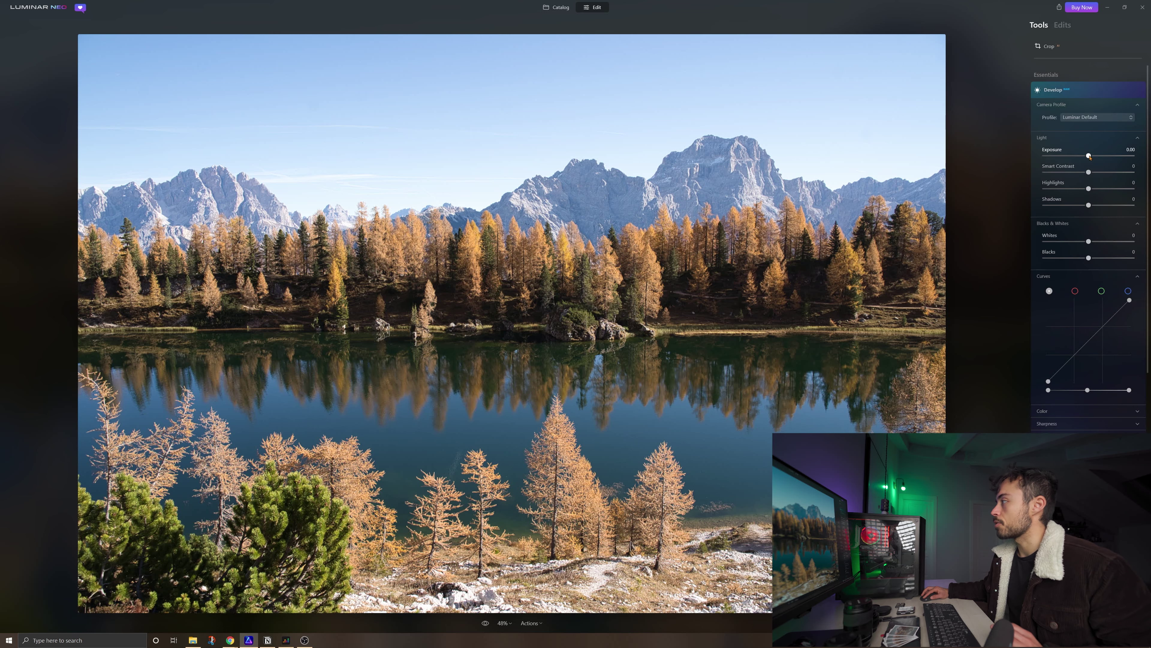
left_click_drag(1092, 155, 1095, 205)
scroll(1088, 248, "down", 3)
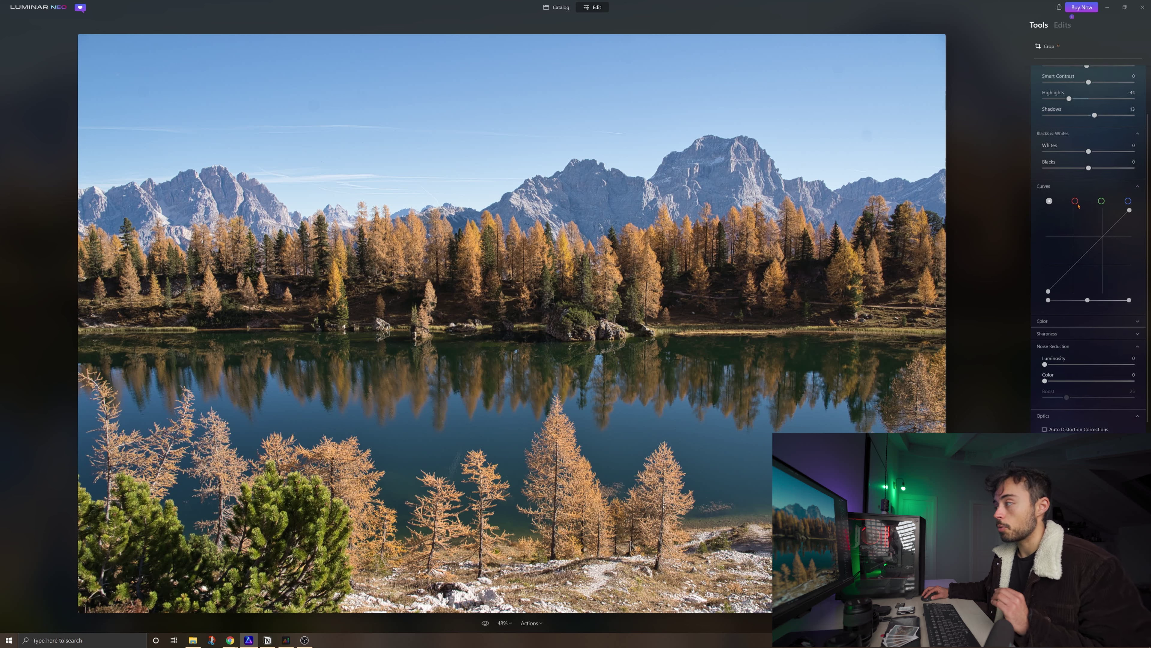
- Expand Color and Sharpness, enable Auto Distortion Corrections under Optics, then collapse Develop
left_click(1081, 321)
scroll(1074, 254, "down", 4)
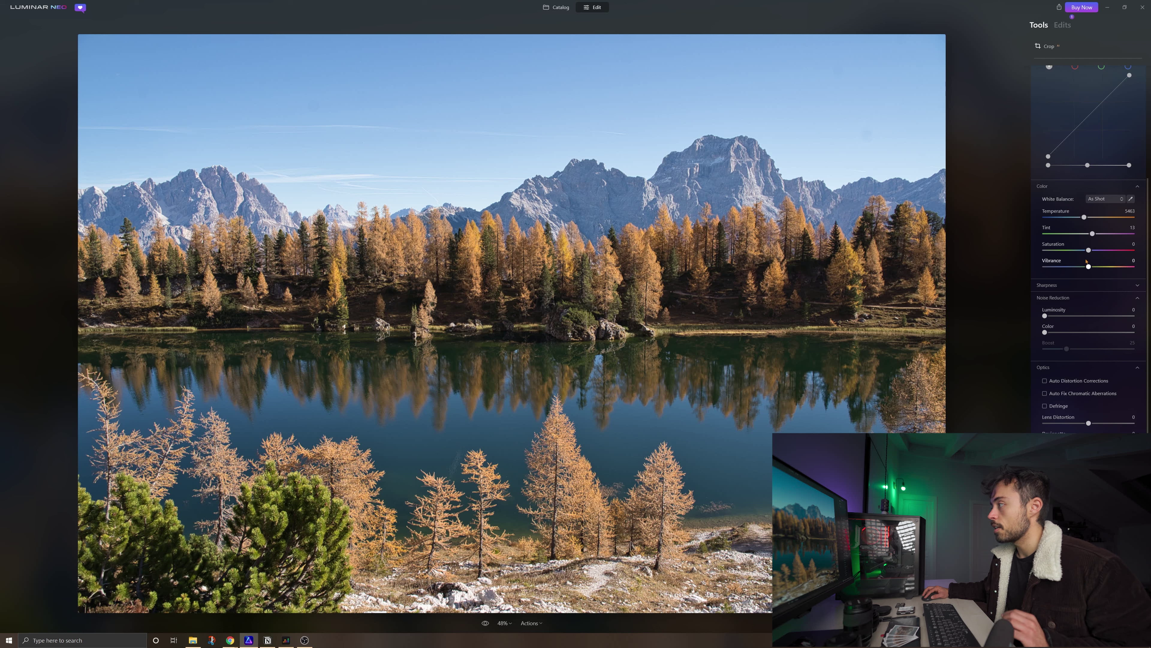
scroll(1091, 273, "down", 3)
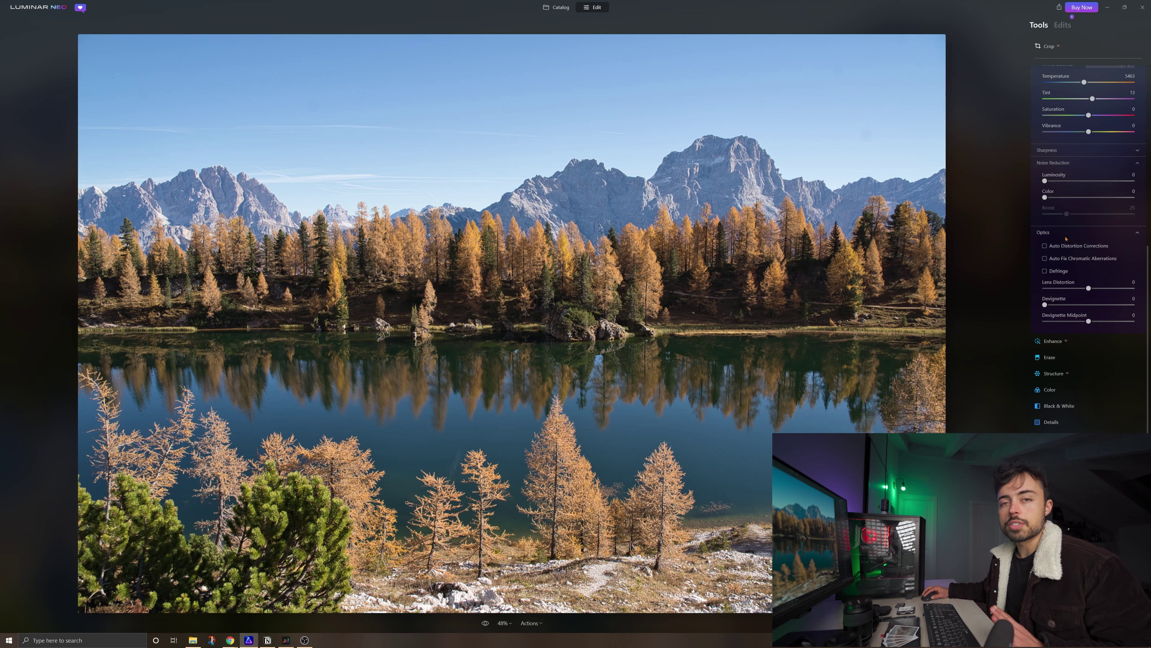
left_click(1065, 150)
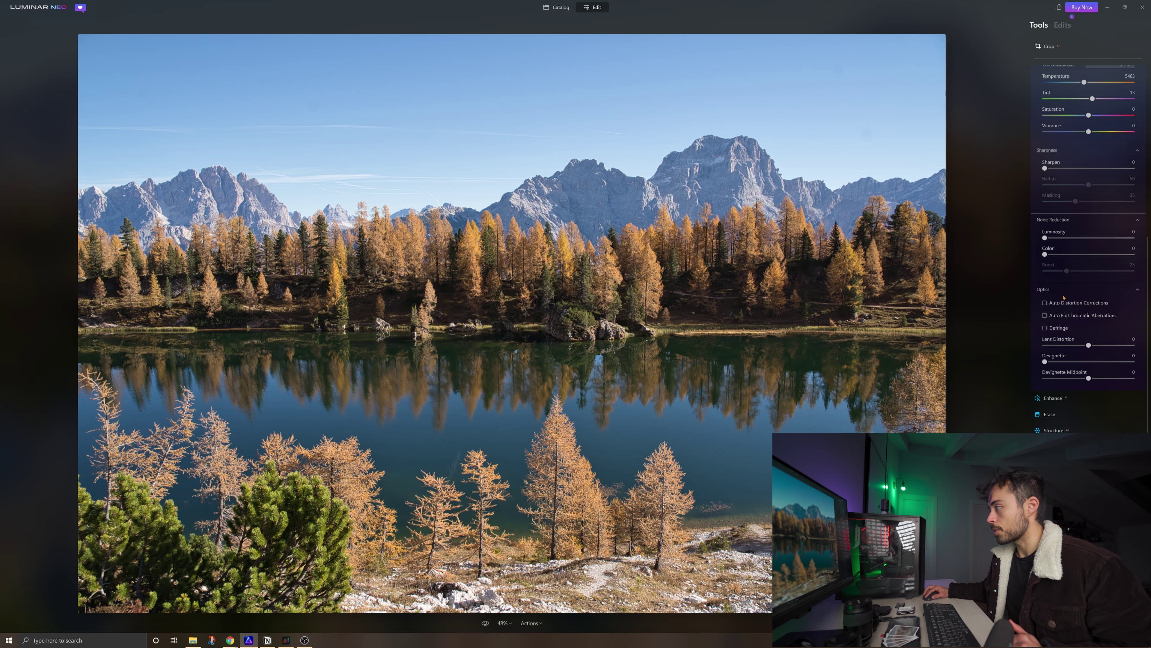
scroll(1074, 310, "down", 1)
left_click(1075, 258)
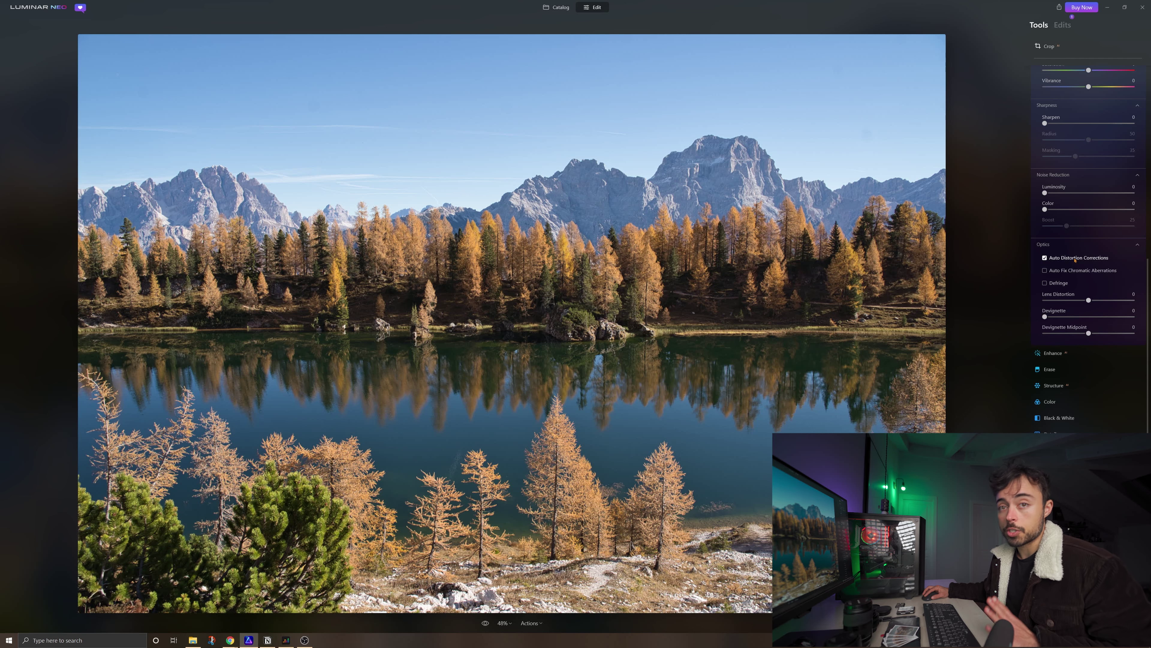
scroll(1075, 260, "up", 10)
left_click(1051, 90)
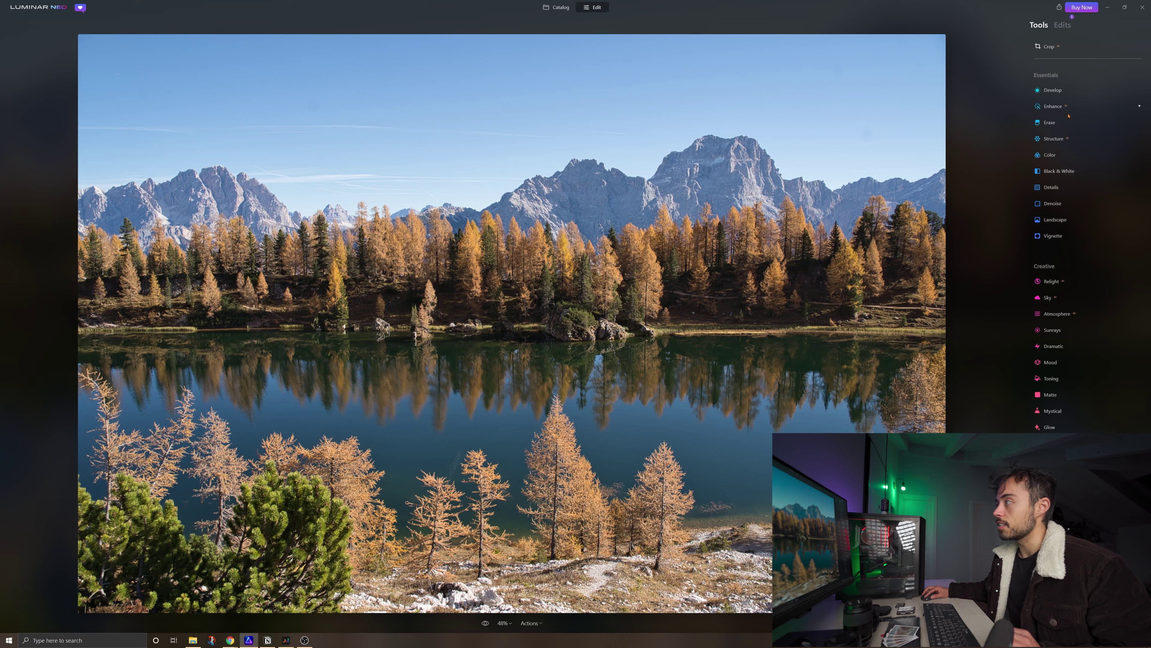
- In Enhance, try Accent at 27, 100 and about 57, then reset it to 0
left_click(1057, 110)
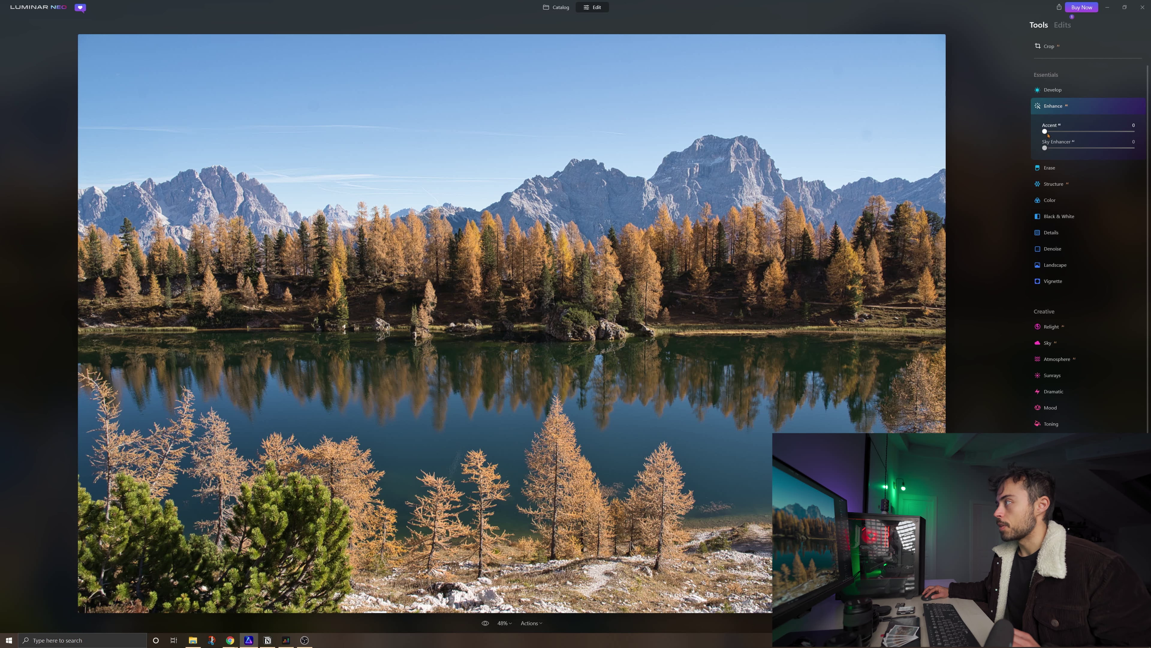
left_click_drag(1047, 134, 1111, 137)
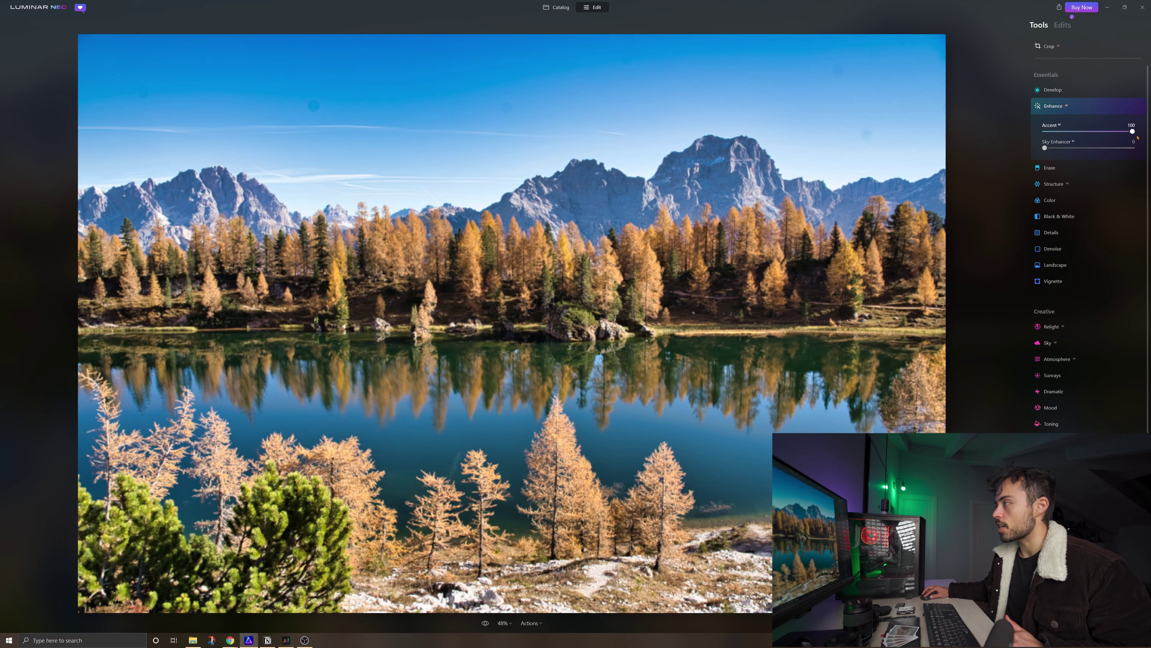
left_click_drag(1130, 135, 1137, 136)
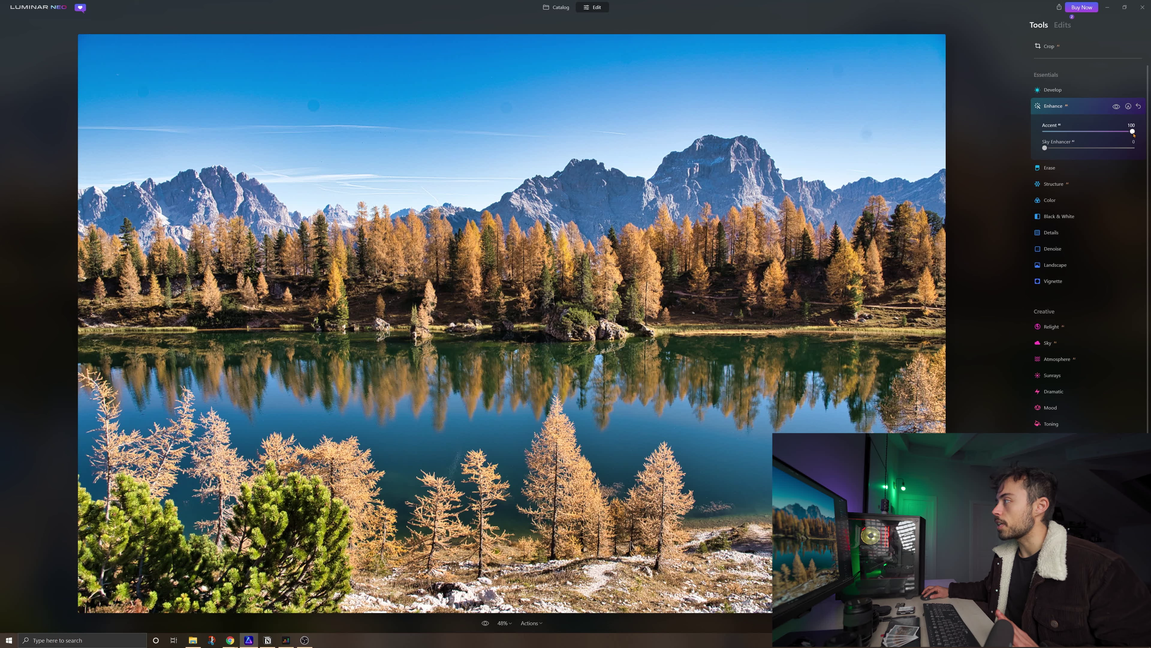
left_click_drag(1133, 135, 1091, 140)
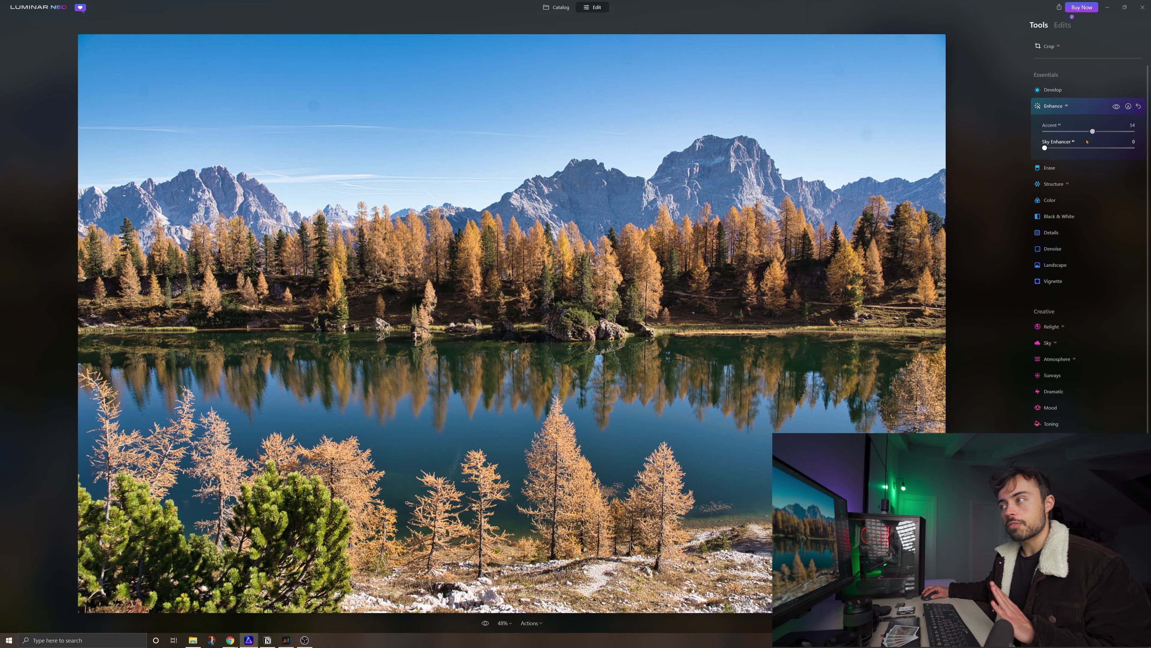
double_click(1078, 131)
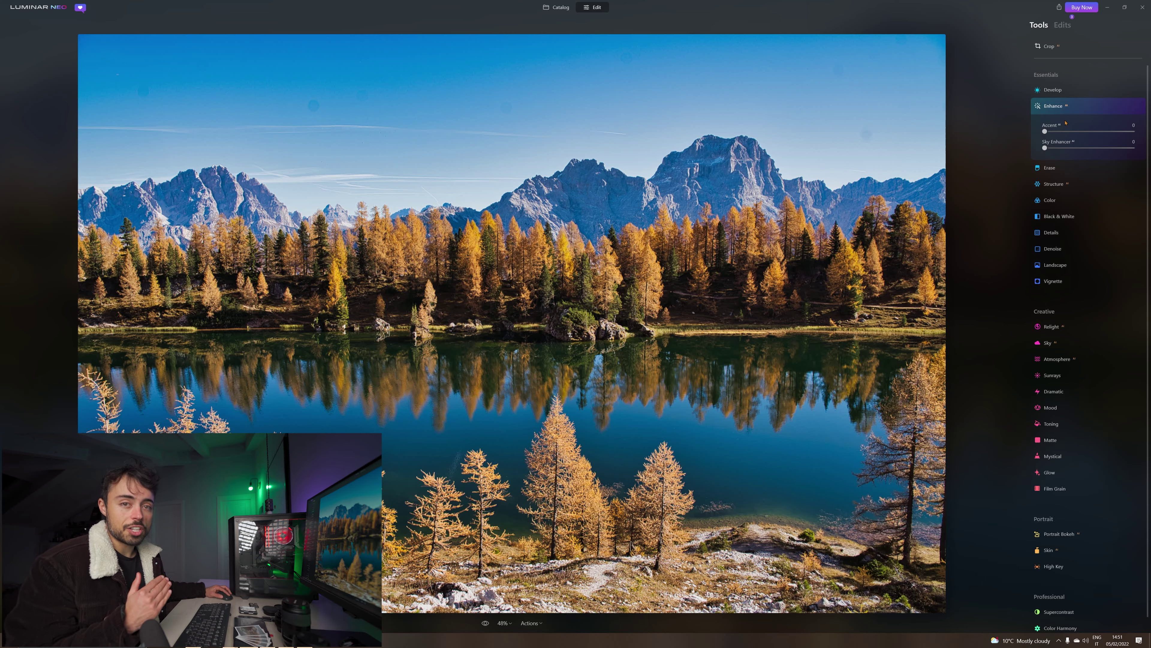
- Review the Develop and Enhance entries in the Edits list and lower Accent from 54 to 27
left_click(1063, 25)
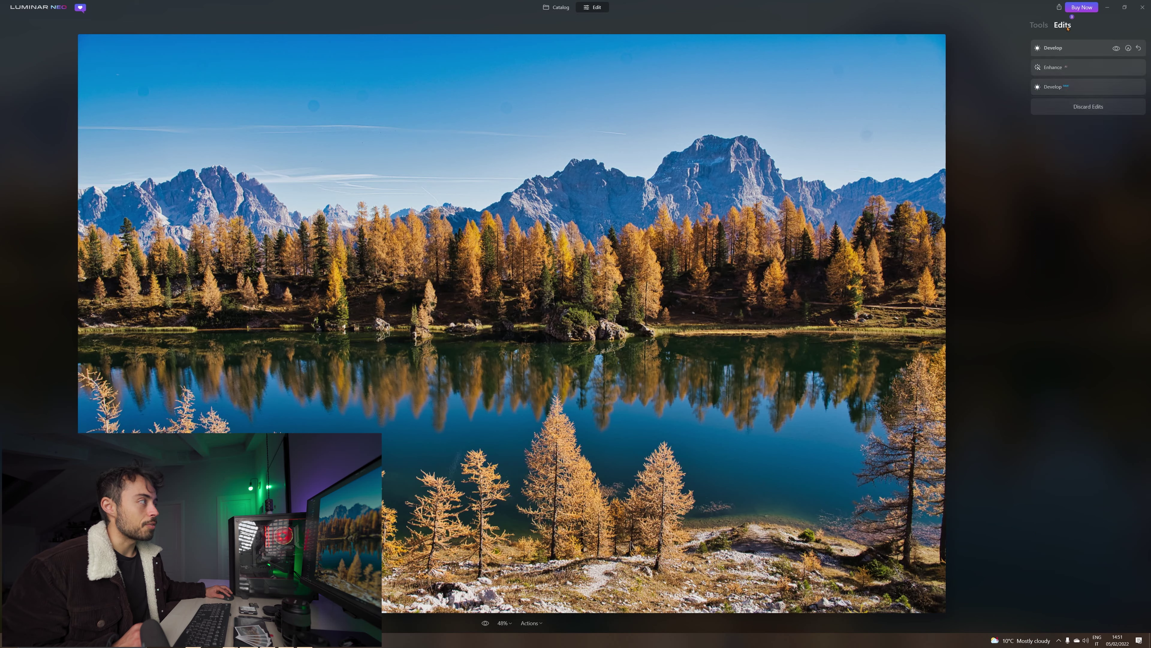
left_click(1073, 53)
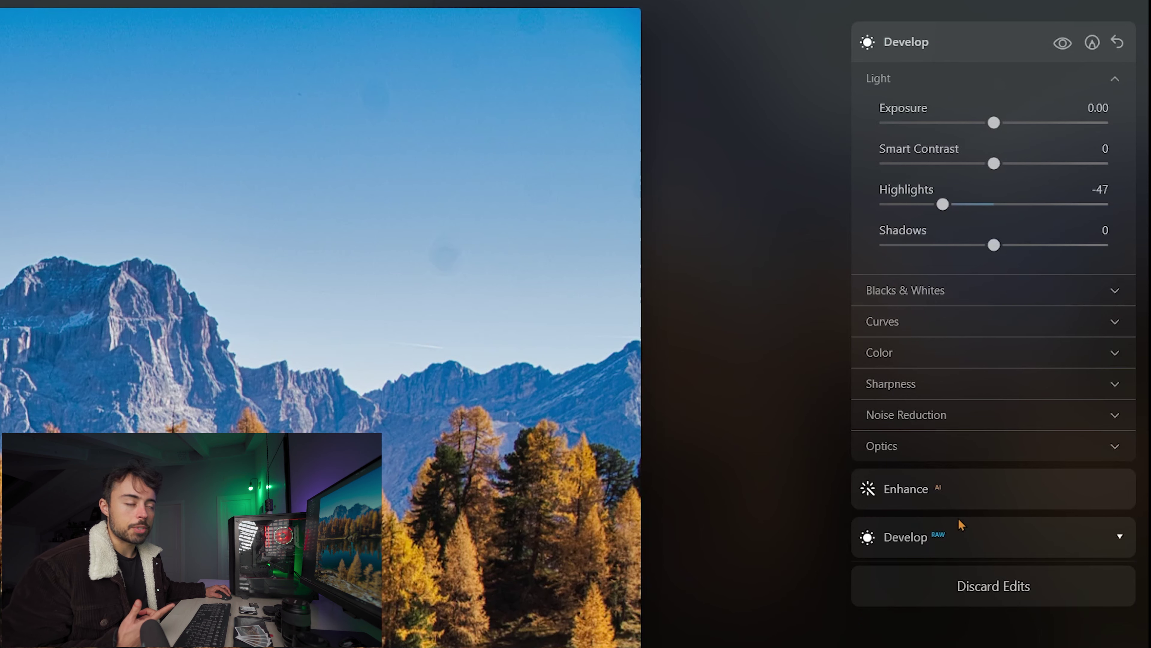
left_click(973, 490)
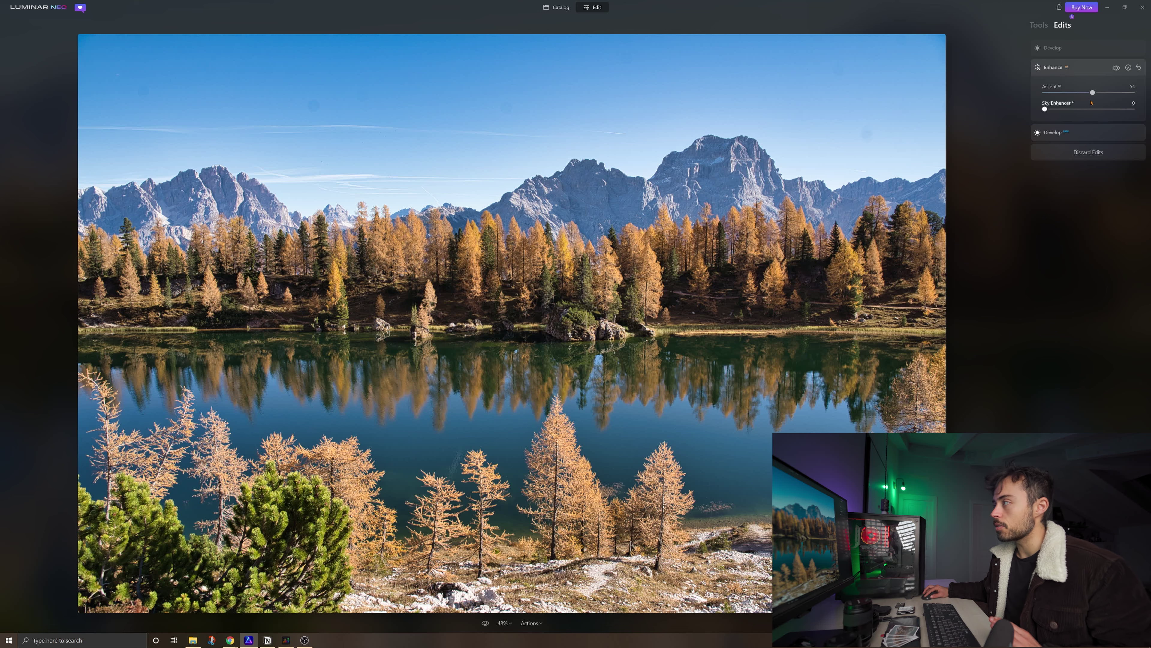
left_click_drag(1092, 93, 1068, 93)
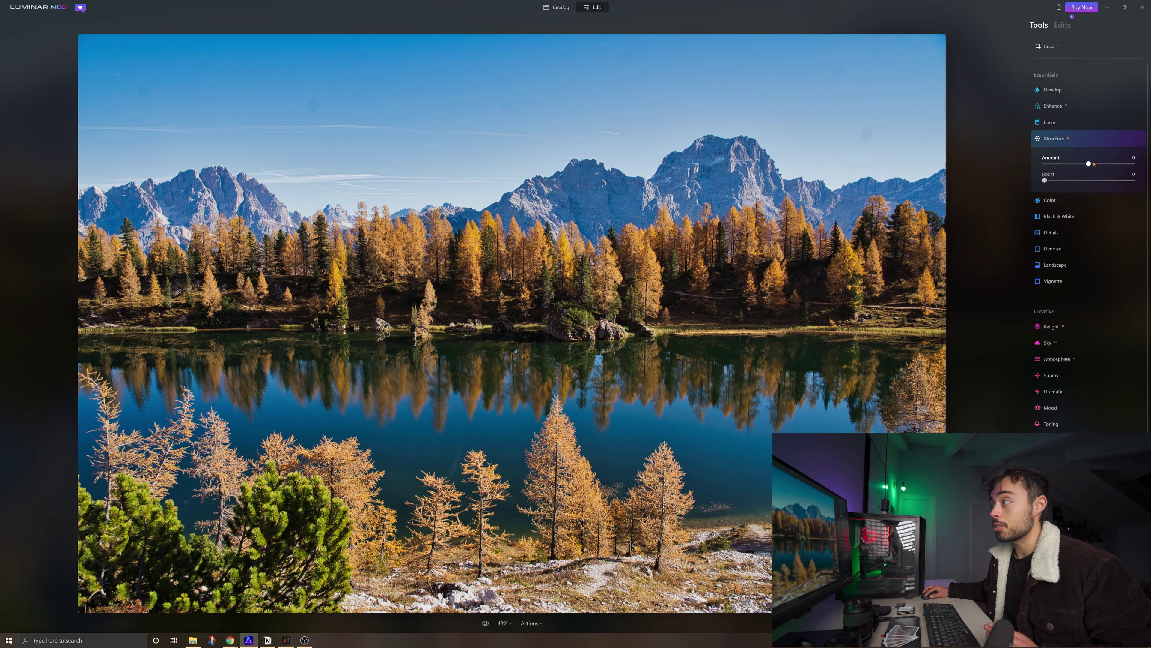
- Set the Structure Amount to 23 to add more detail
left_click_drag(1095, 166, 1099, 166)
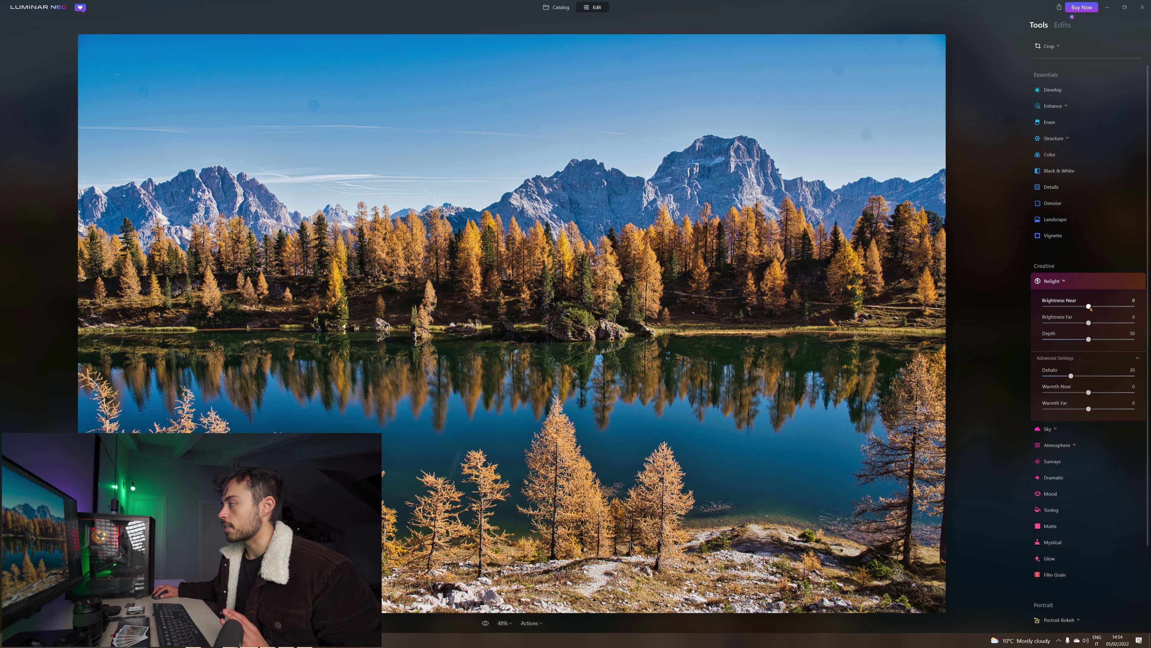
- Relight the lake photo with Brightness Near 100, Brightness Far -100 and Depth about 87, then compare with the original
left_click_drag(1129, 316, 1135, 316)
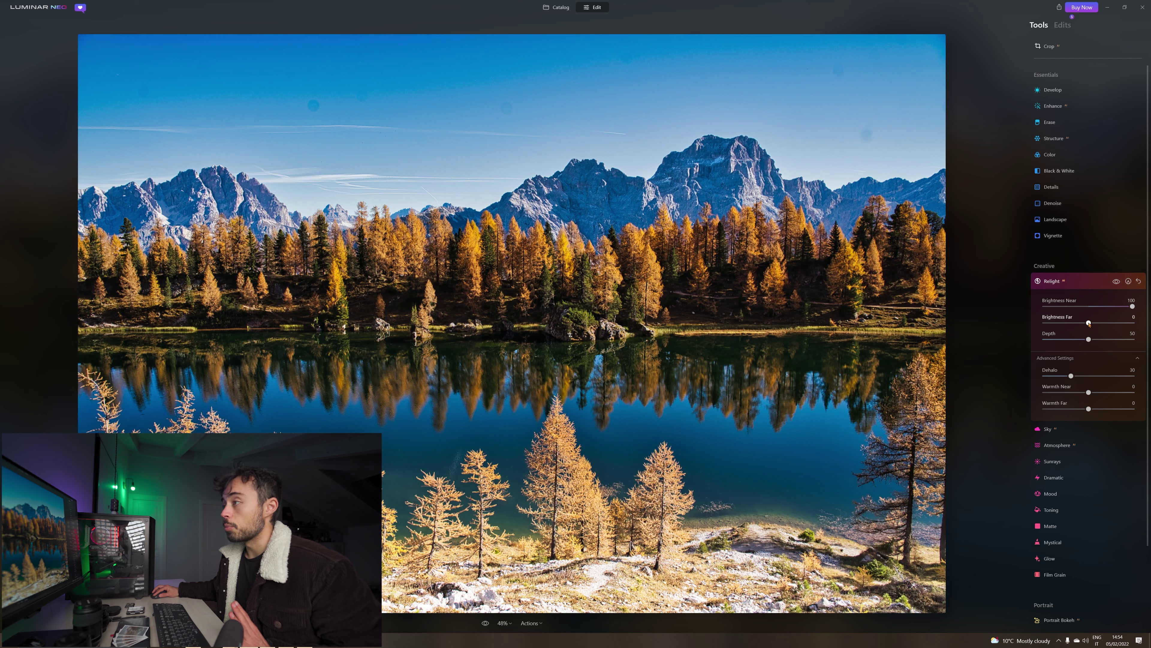
left_click_drag(1089, 324, 1045, 324)
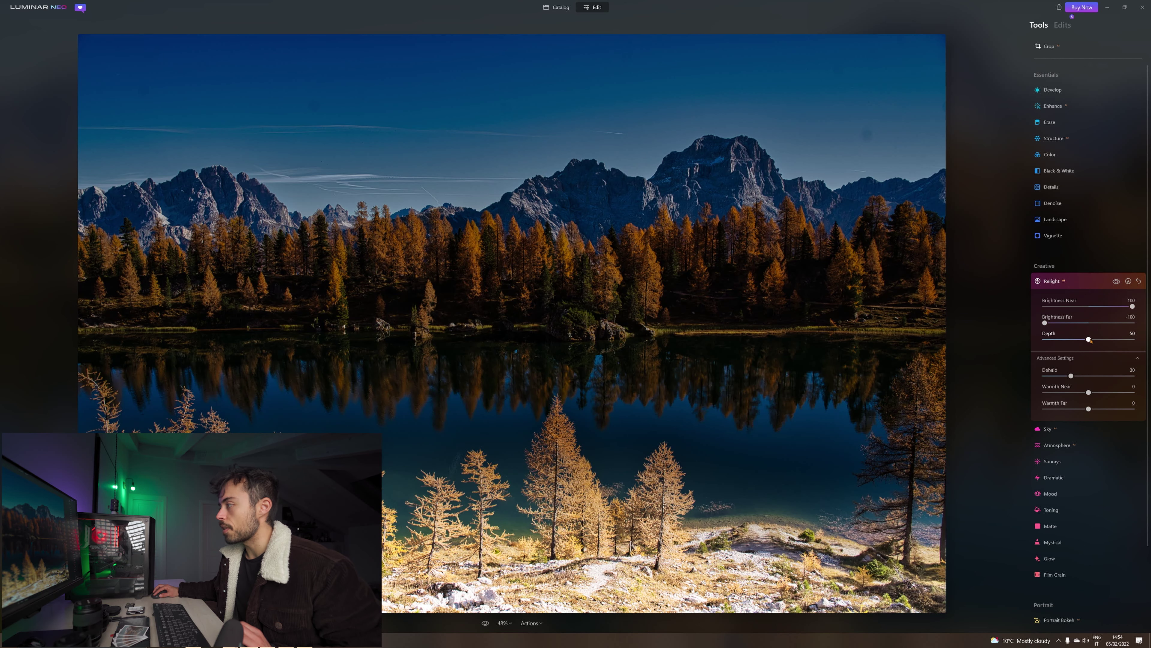
left_click_drag(1092, 340, 1134, 346)
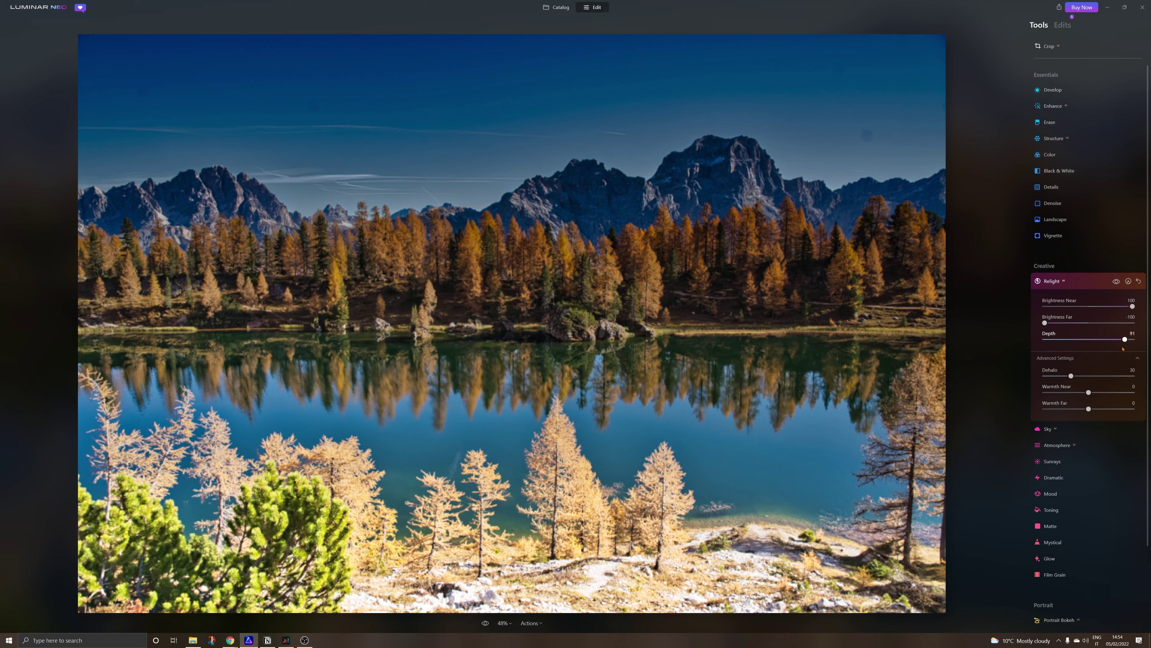
mouse_move(1121, 347)
left_mouse_down()
mouse_move(1045, 339)
mouse_move(1120, 352)
left_mouse_up()
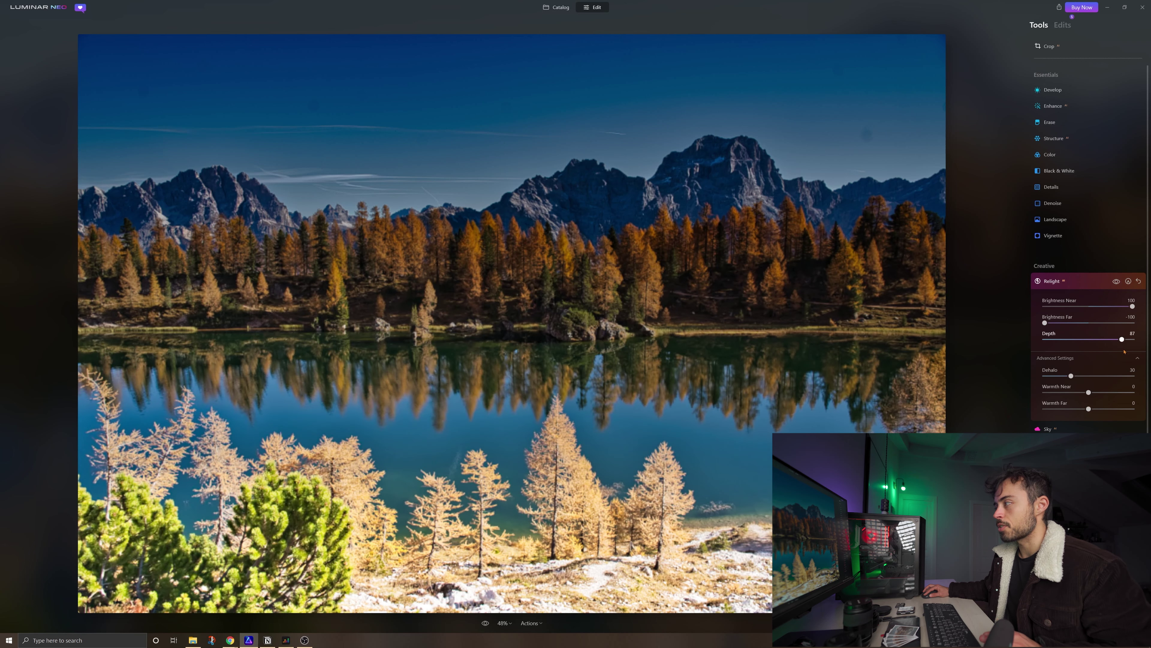
key("backslash")
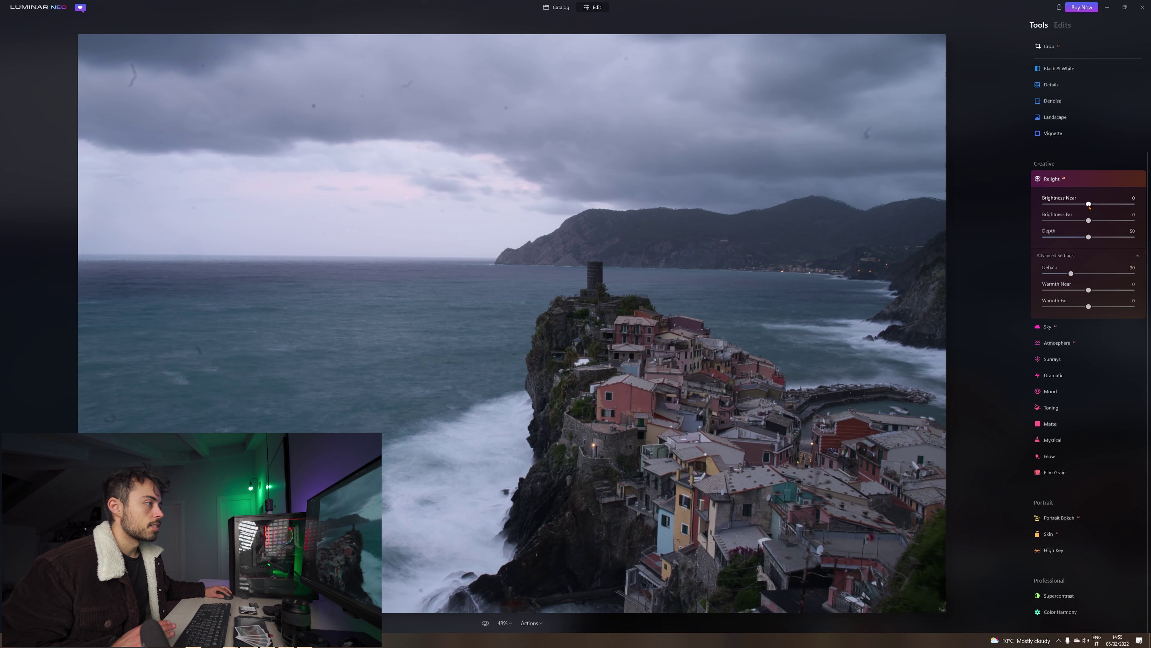
- Relight the coastal village photo to Brightness Near 54, Brightness Far -15 and Depth 96
left_click_drag(1089, 204, 1030, 220)
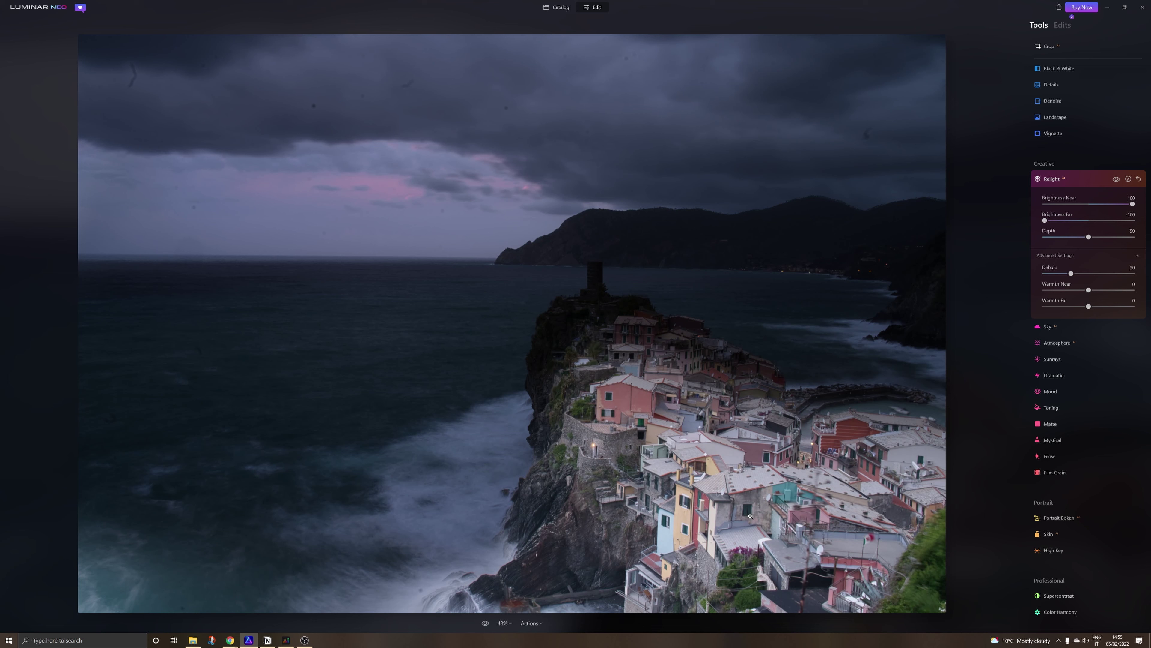
left_click_drag(1088, 237, 1130, 249)
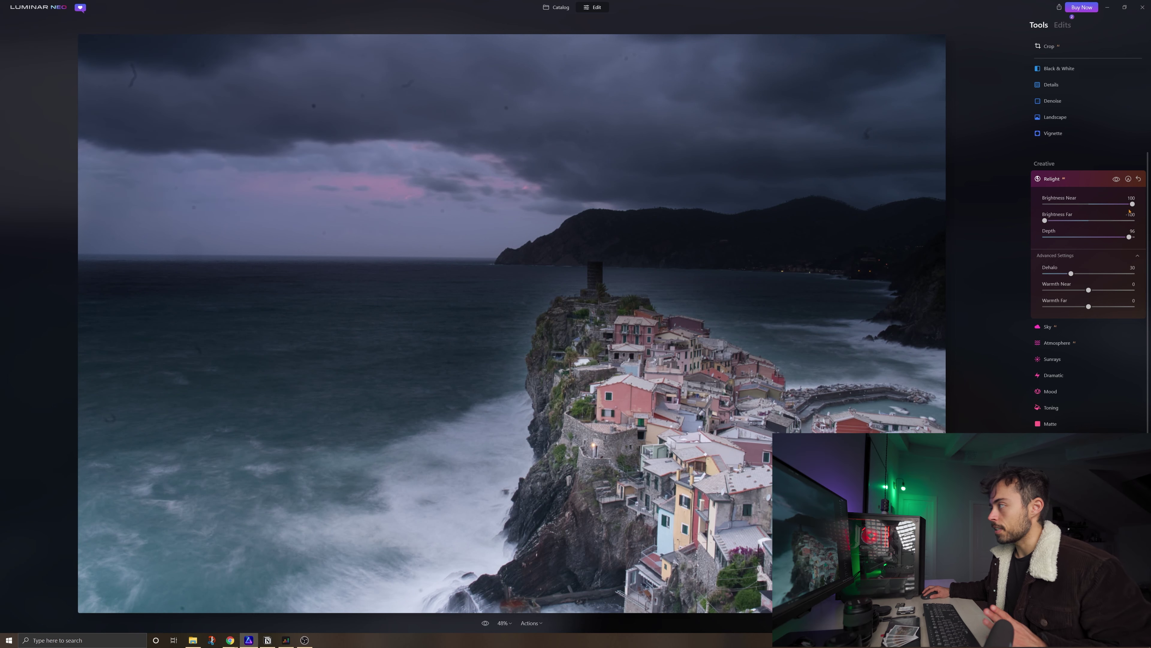
mouse_move(1133, 204)
left_mouse_down()
mouse_move(1067, 221)
mouse_move(1116, 209)
left_mouse_up()
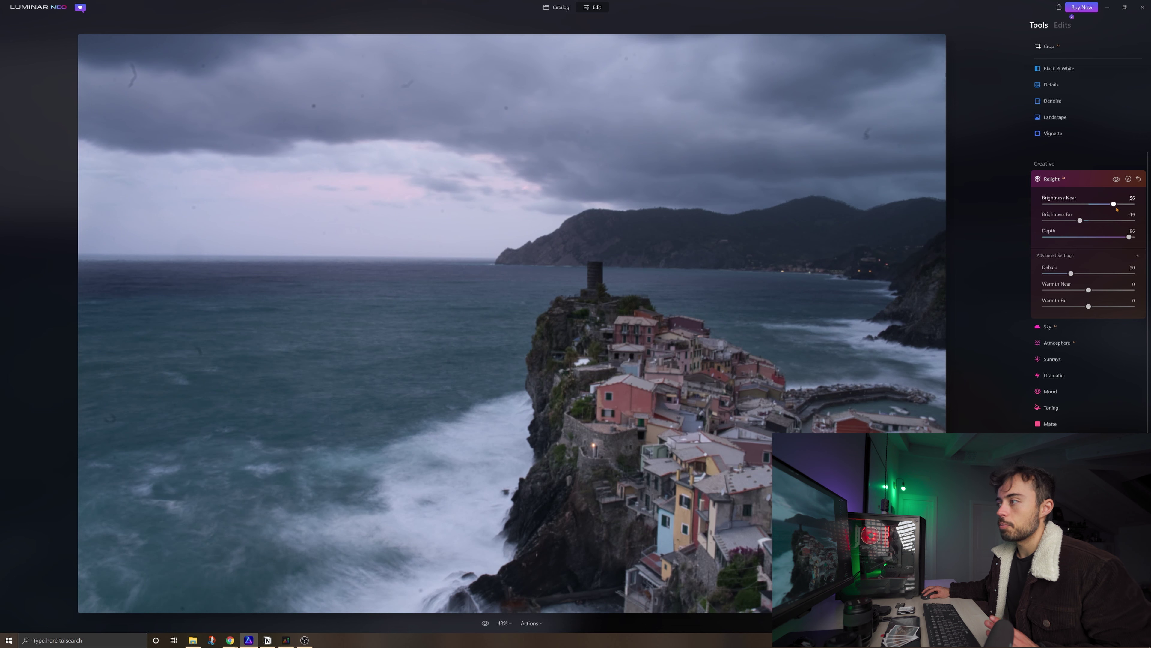
left_click_drag(1117, 209, 1112, 210)
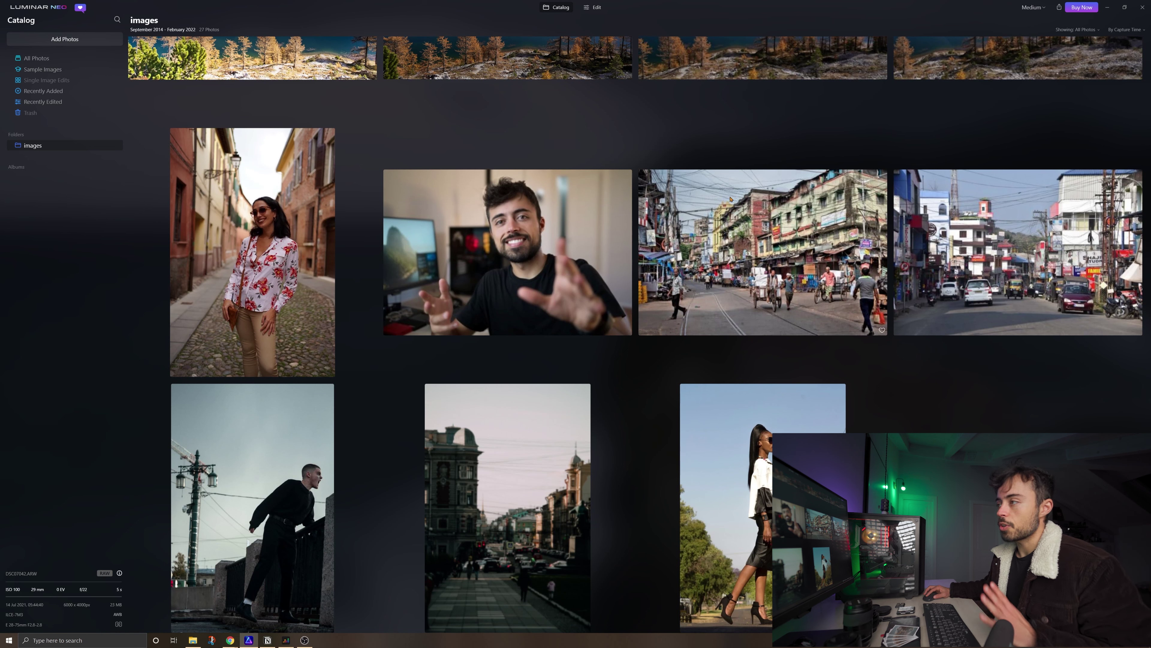
- Open the street portrait for editing and relight it with Brightness Near about 51, checking the face at 100% zoom
double_click(230, 234)
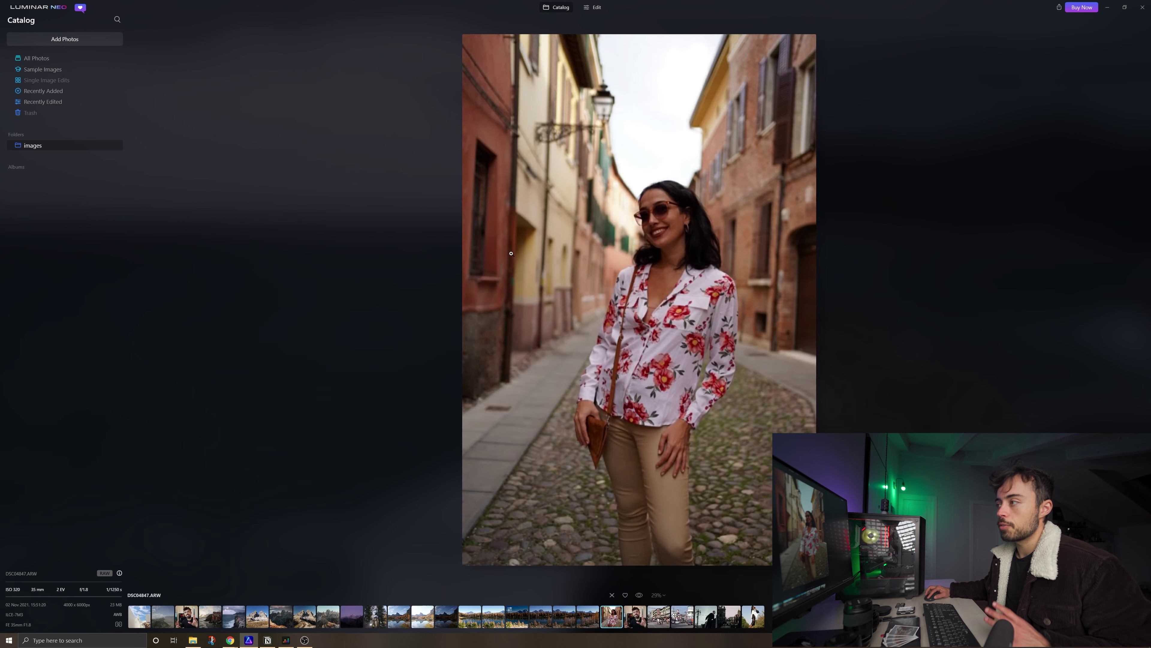
left_click(597, 7)
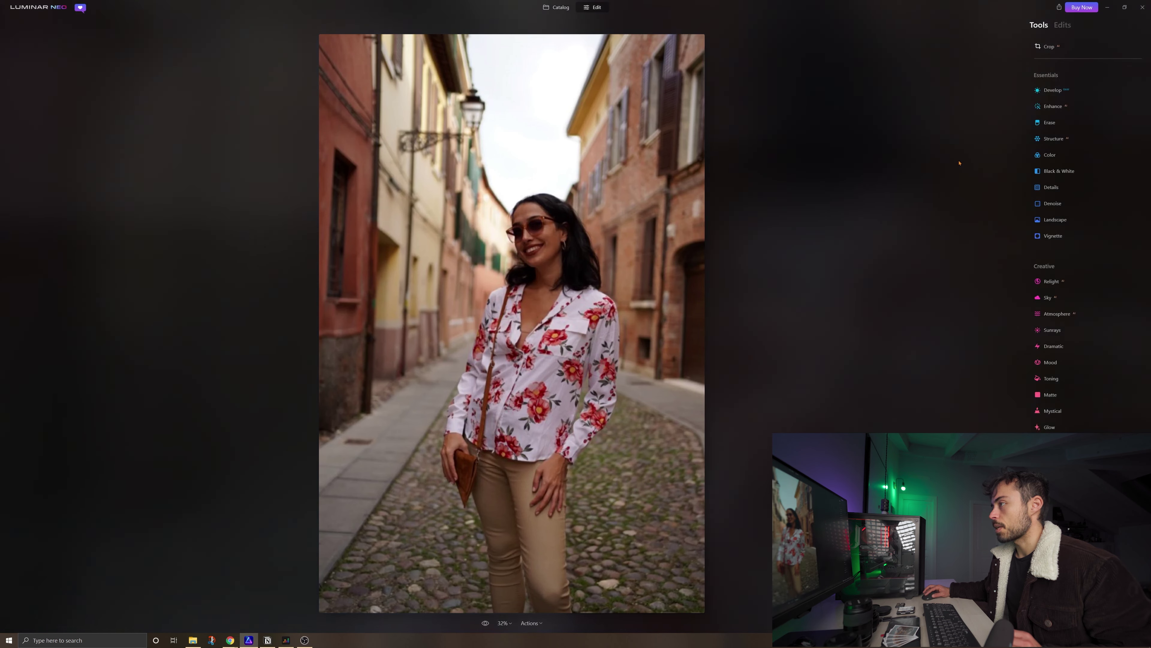
left_click(1051, 281)
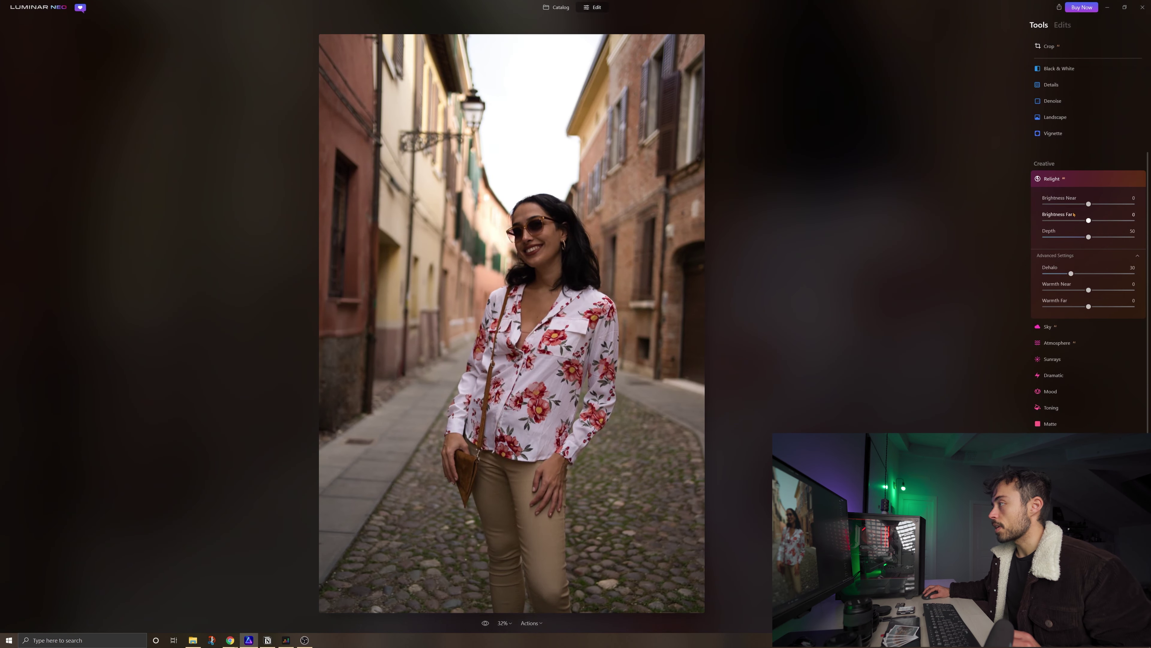
left_click_drag(1103, 208, 1123, 213)
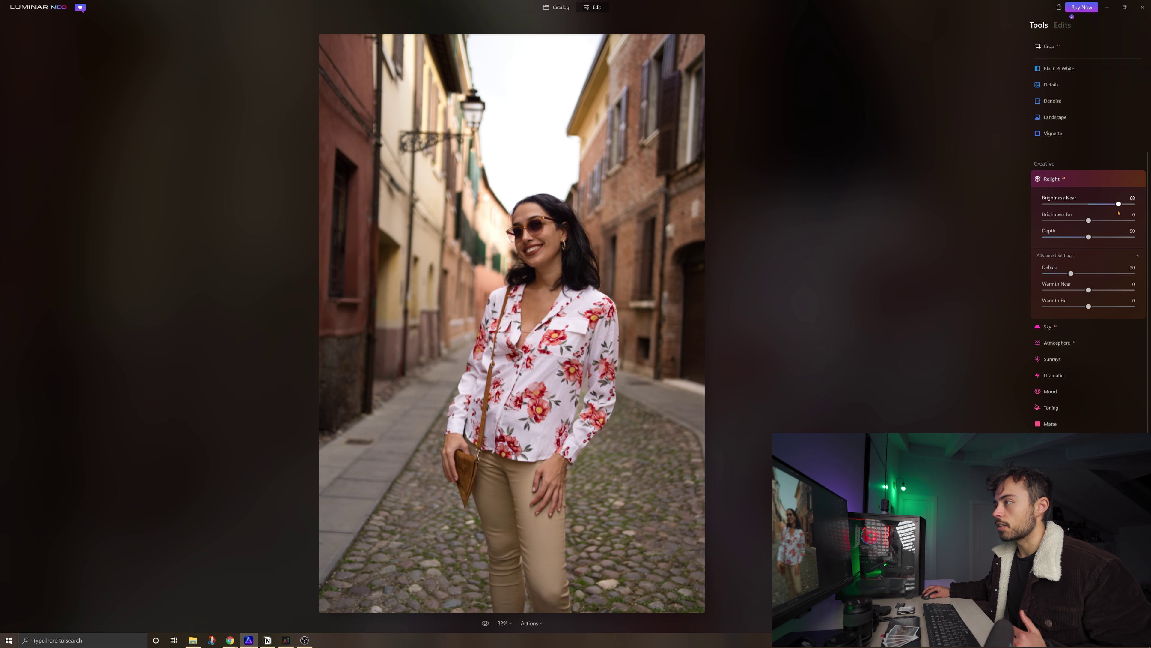
mouse_move(1118, 213)
left_mouse_down()
mouse_move(1112, 203)
mouse_move(1078, 220)
mouse_move(1121, 209)
left_mouse_up()
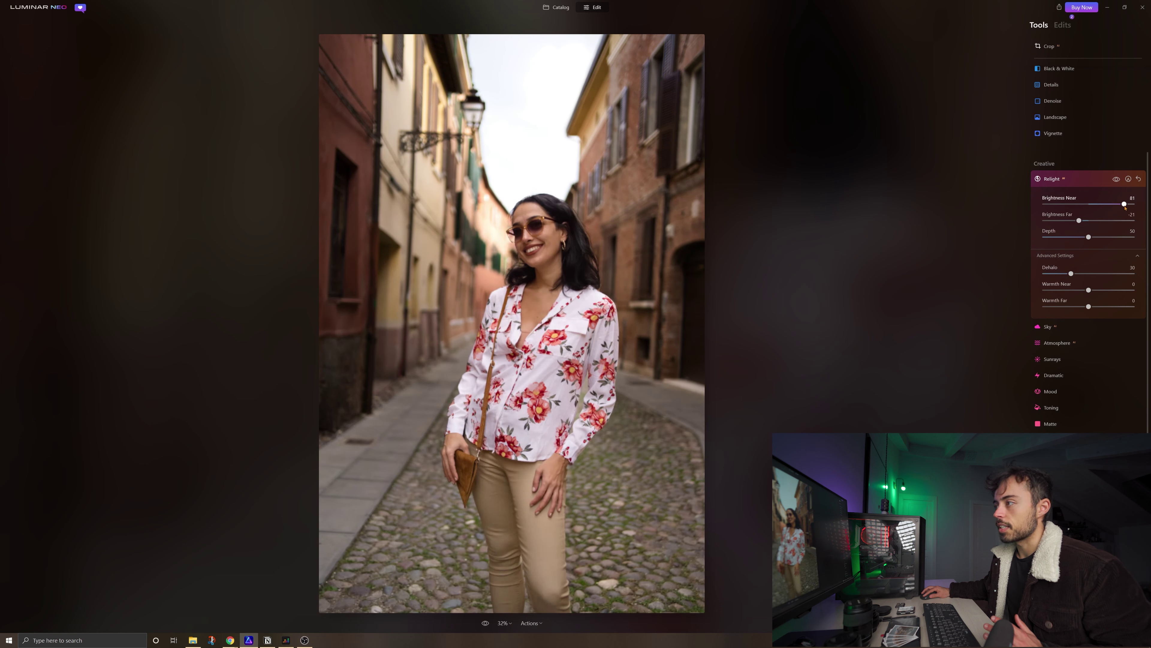
key("ctrl+1")
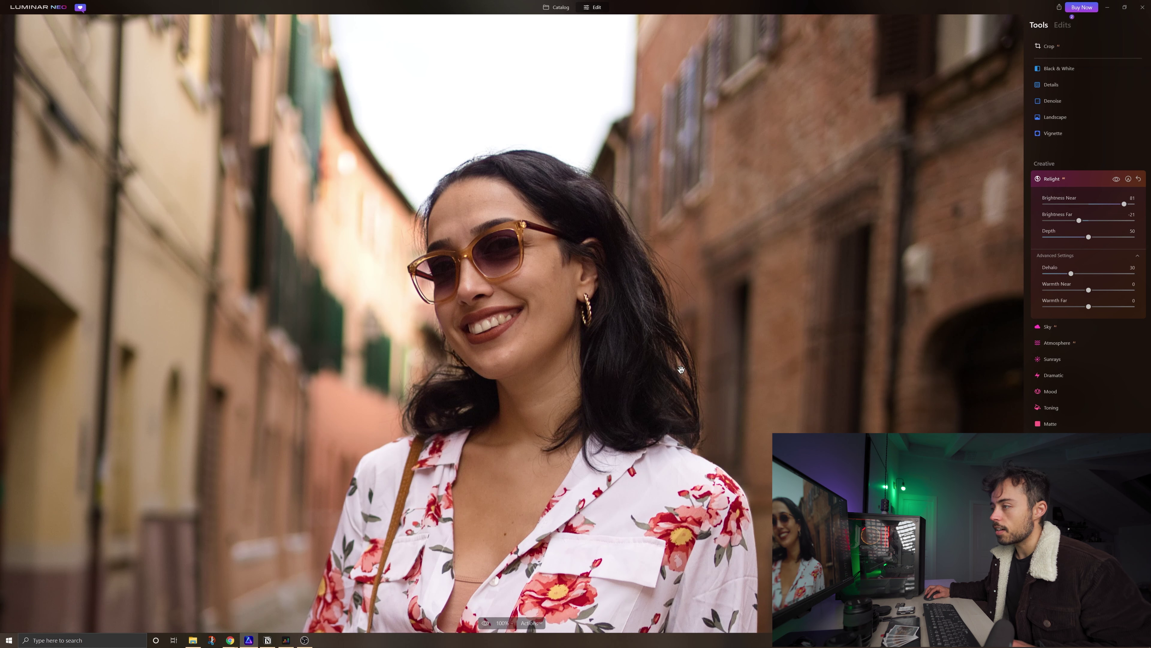
key("ctrl+0")
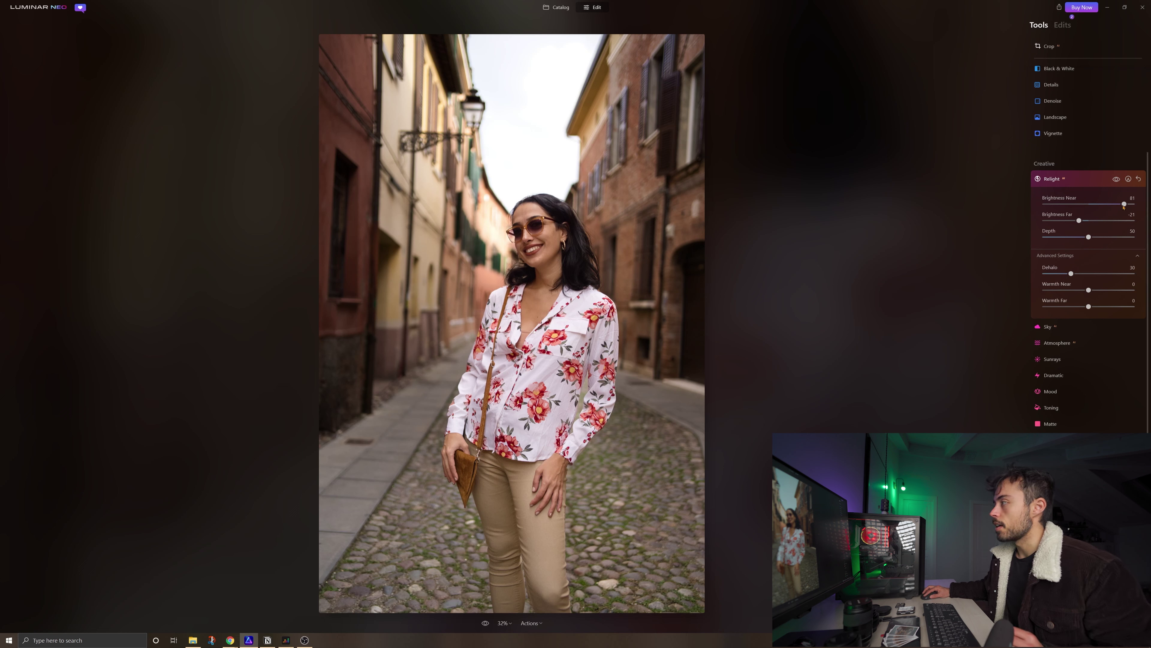
left_click_drag(1122, 205, 1112, 207)
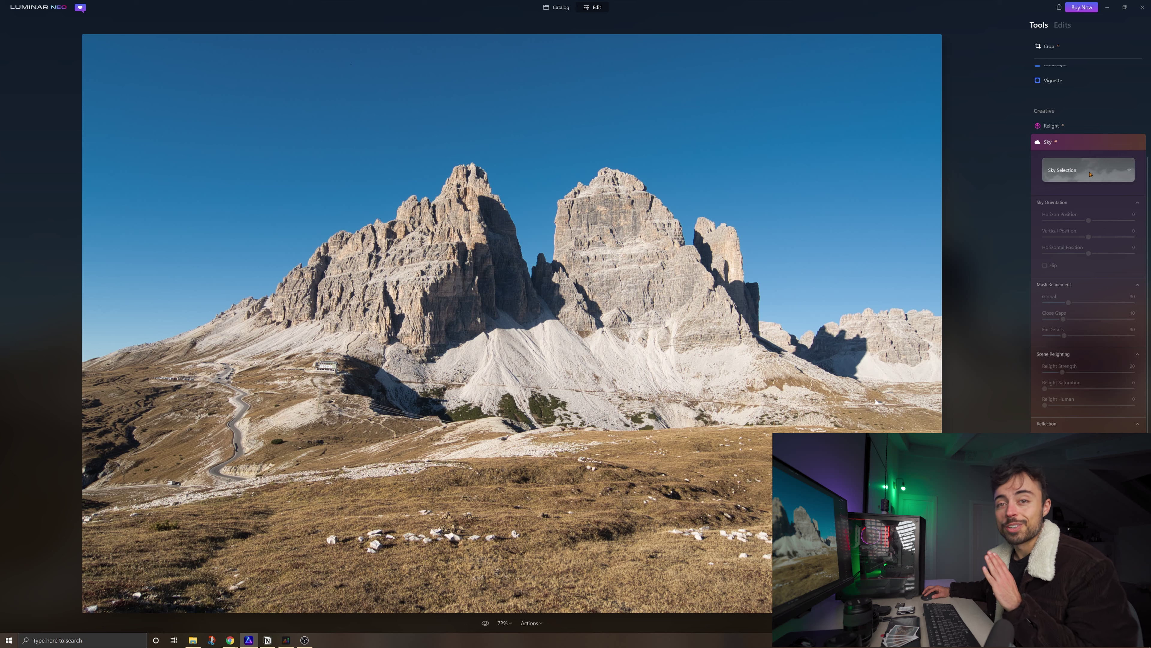
- Replace the mountain sky with Blue Sky 2, adjust its horizon position and flip it
left_click(1090, 173)
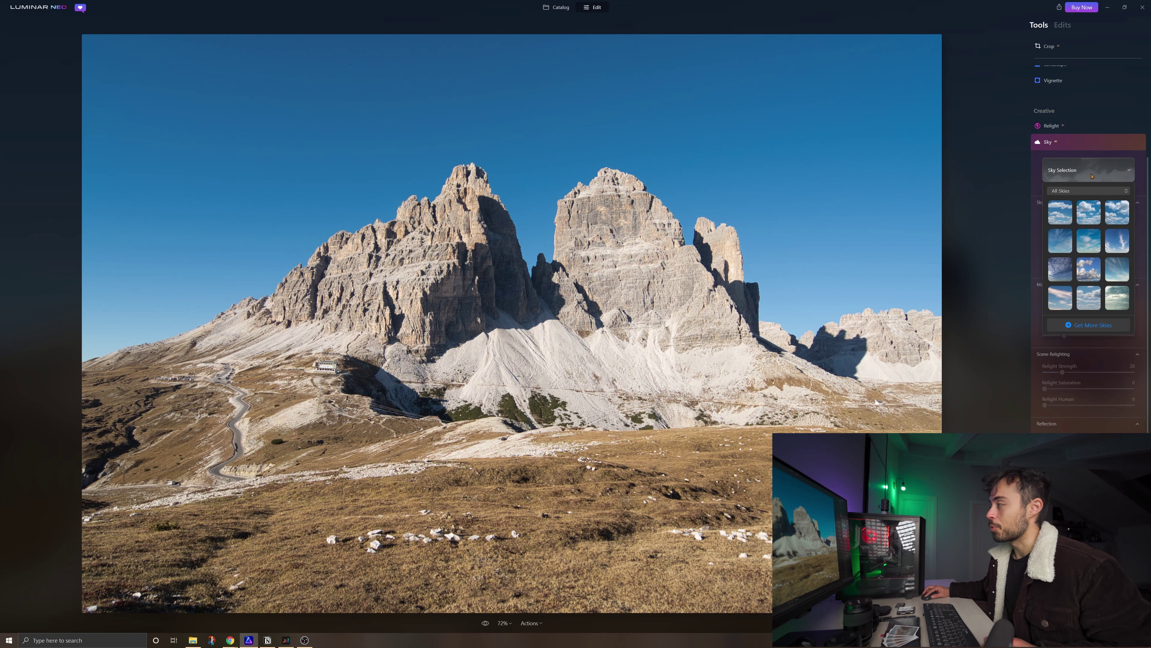
left_click(1089, 213)
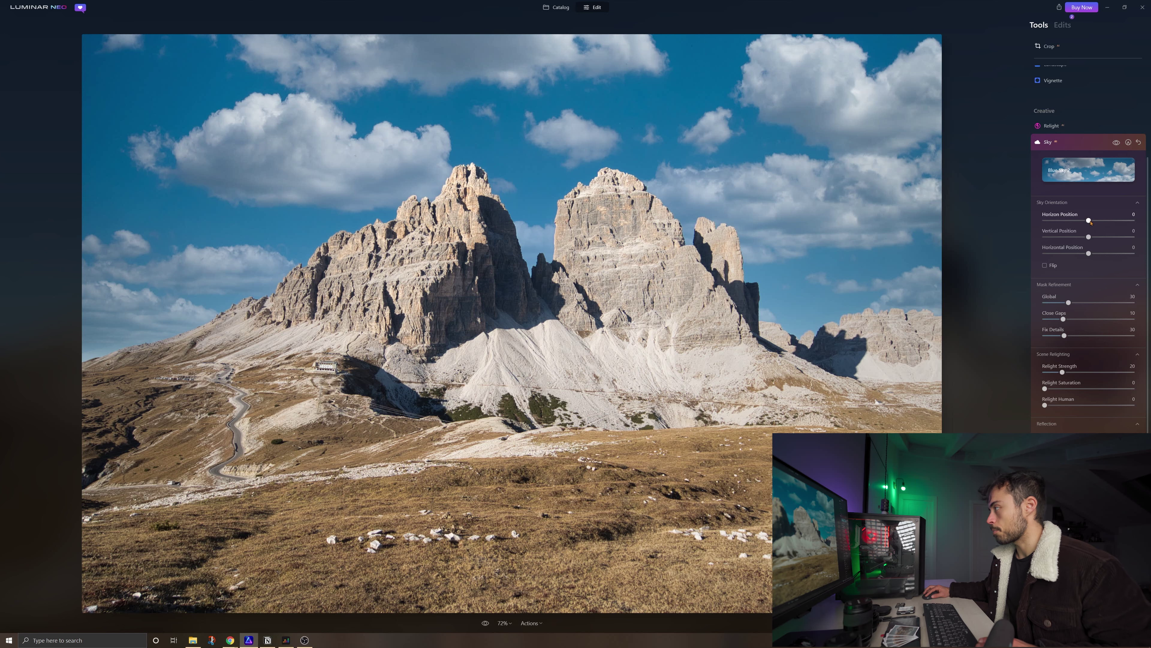
left_click_drag(1090, 222, 1095, 222)
left_click(1050, 266)
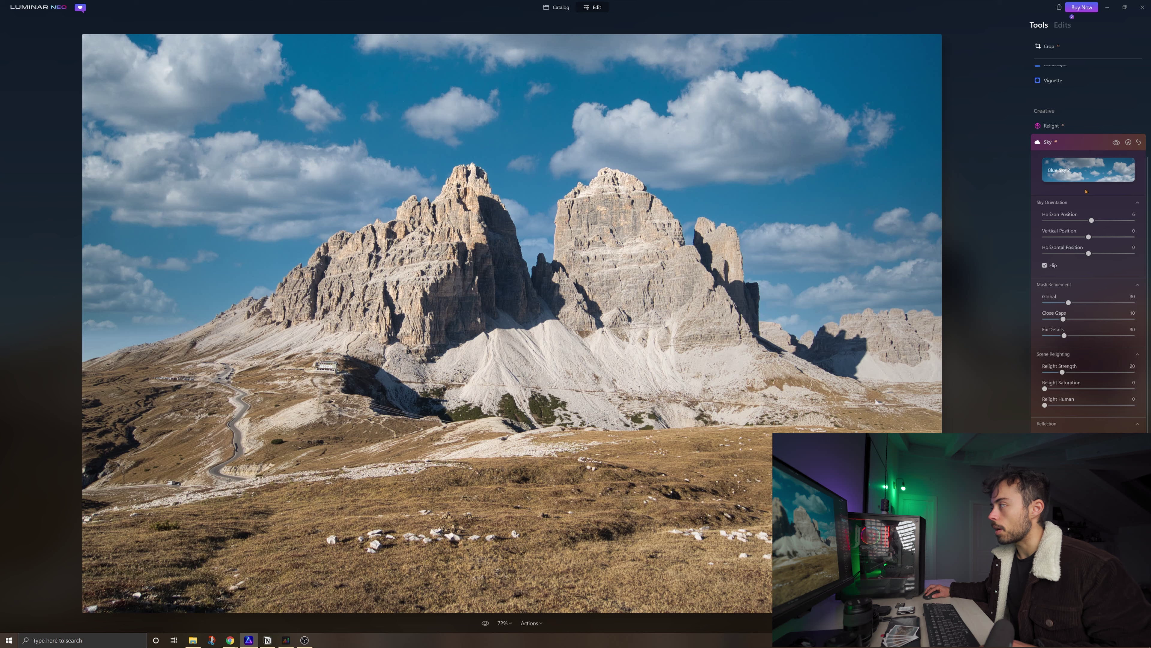
- Switch the sky to Starry Night 1 and set its Relight Strength to 100
left_click(1088, 179)
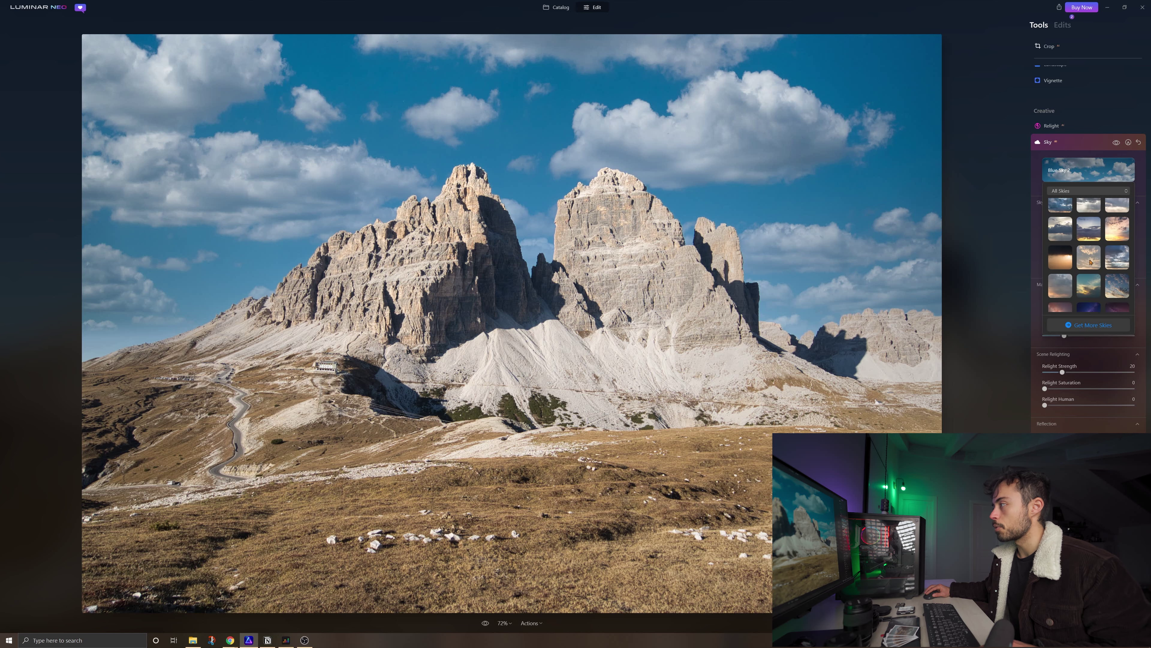
scroll(1090, 261, "down", 2)
left_click(1118, 262)
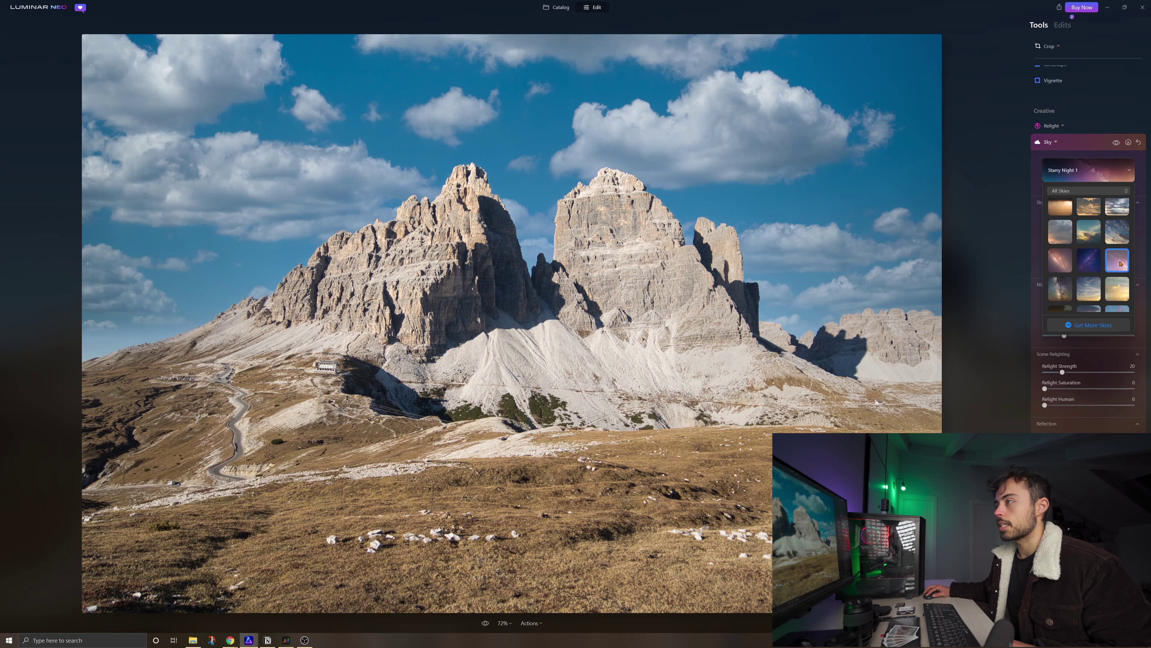
mouse_move(1062, 371)
left_mouse_down()
mouse_move(1014, 365)
mouse_move(1141, 375)
mouse_move(1045, 373)
left_mouse_up()
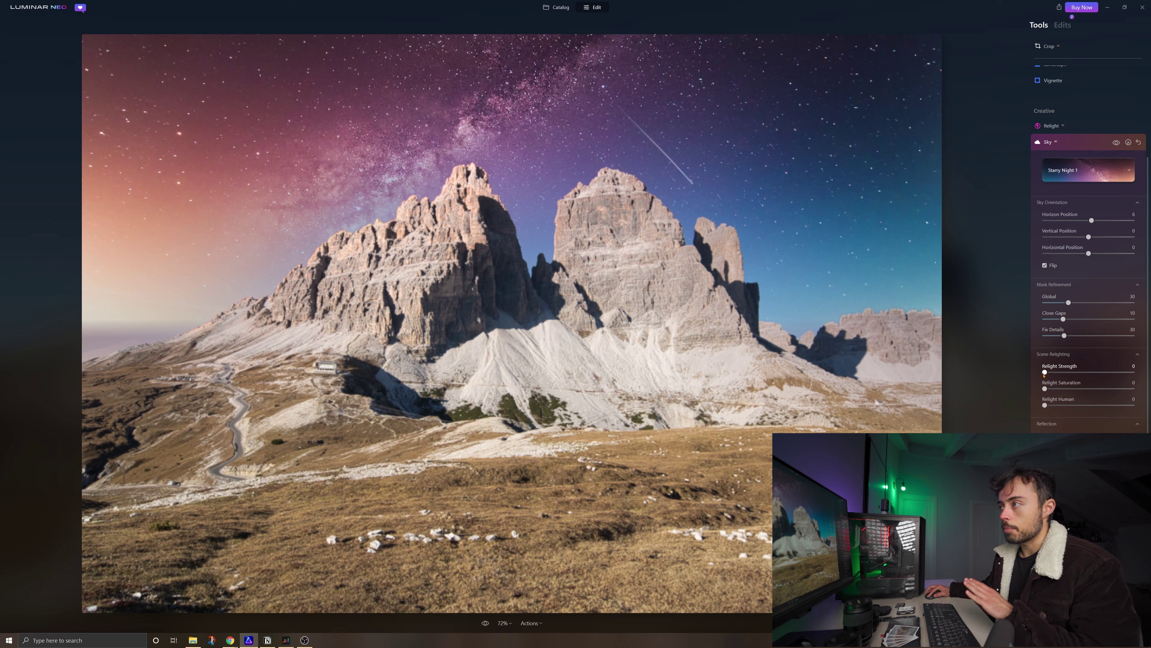
left_click_drag(1045, 372, 1142, 382)
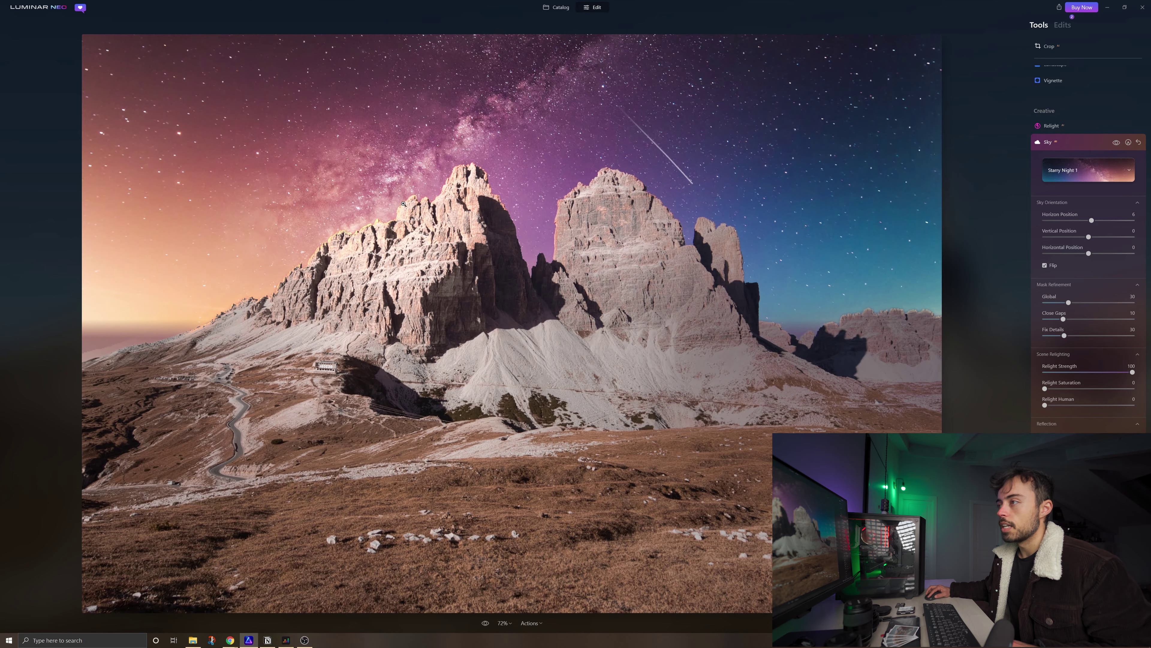
scroll(375, 211, "up", 2)
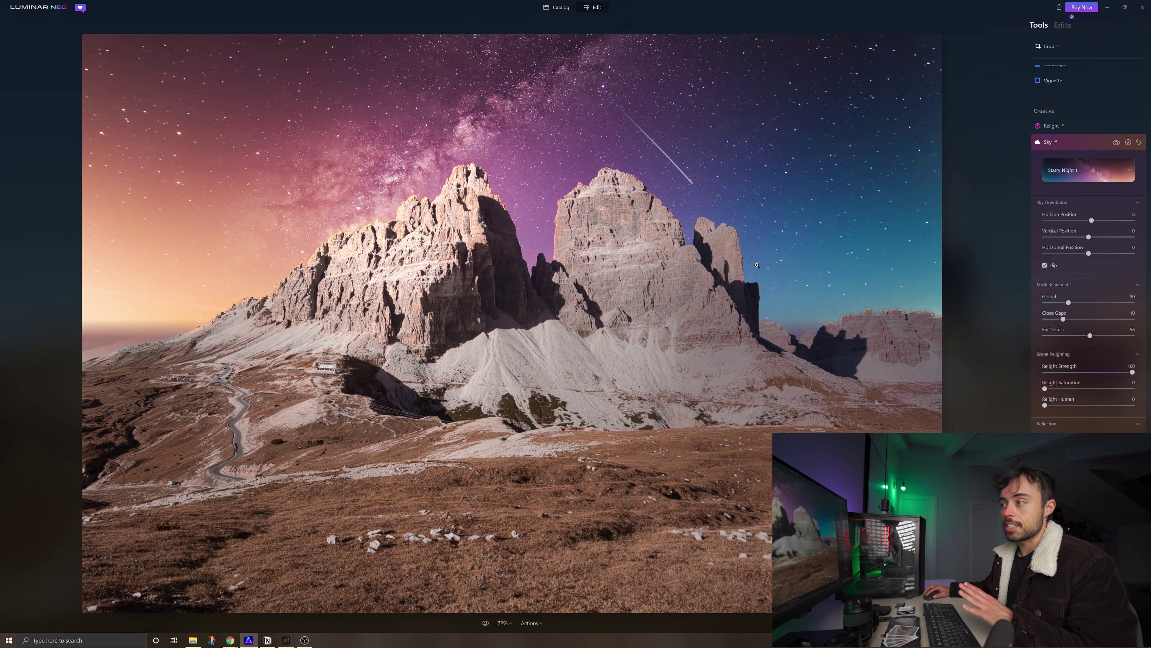
- Open the forest hiker photo for editing and replace its sky with Galaxy 1
key("g")
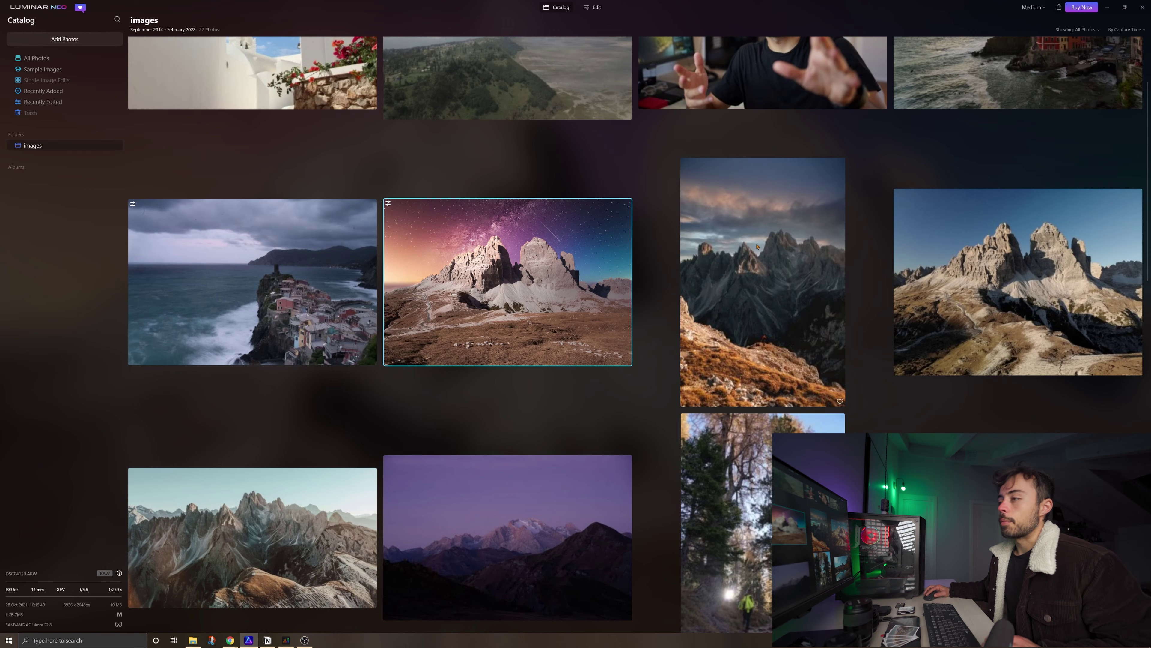
scroll(757, 246, "down", 5)
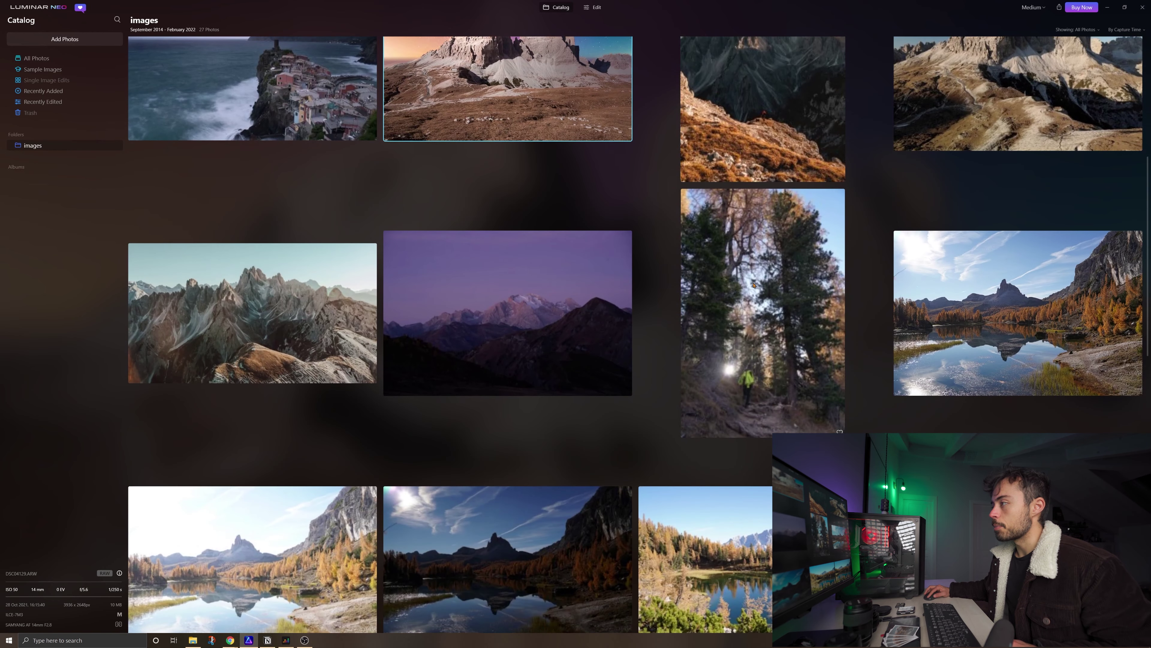
double_click(753, 284)
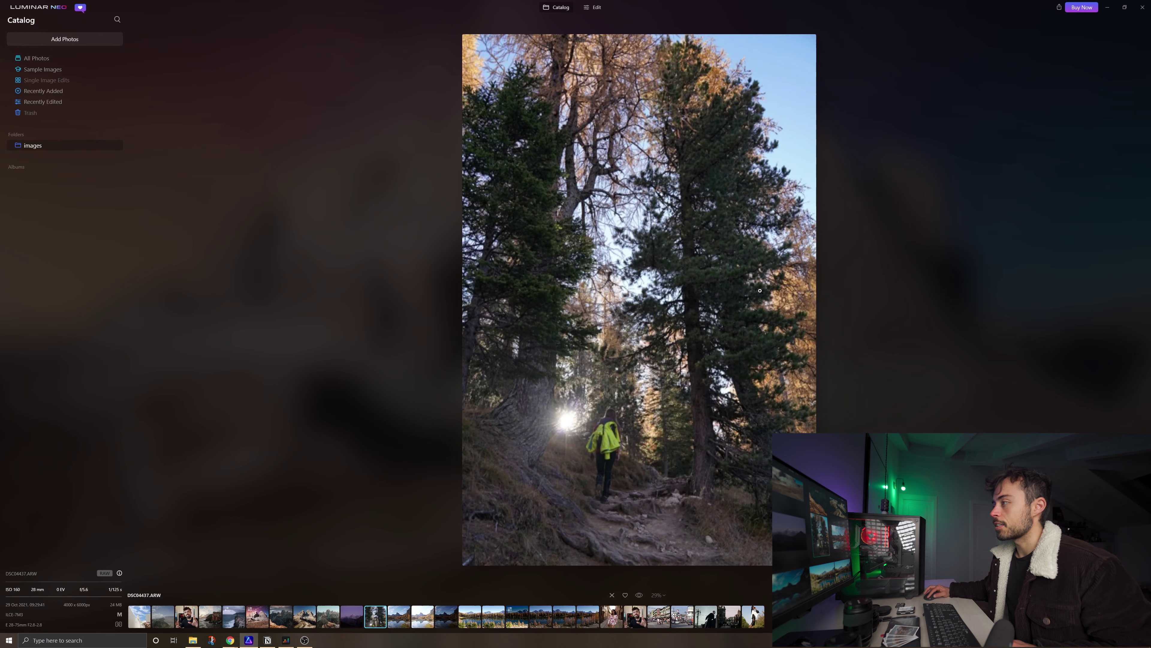
left_click(597, 7)
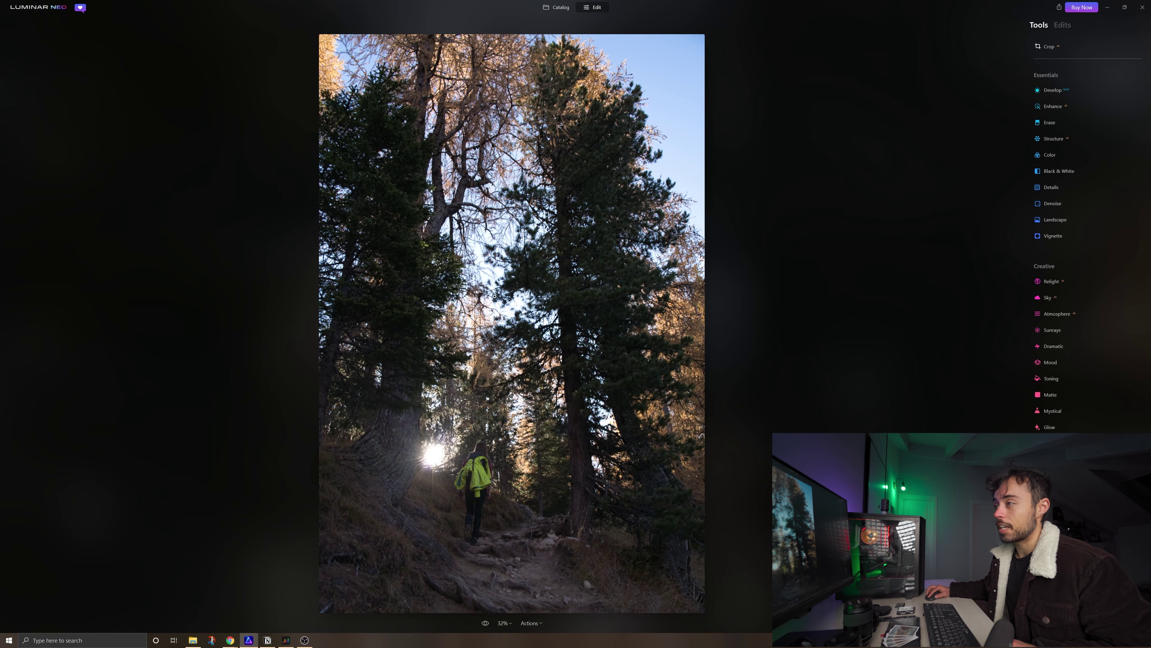
left_click(1047, 297)
left_click(1087, 119)
left_click(1067, 237)
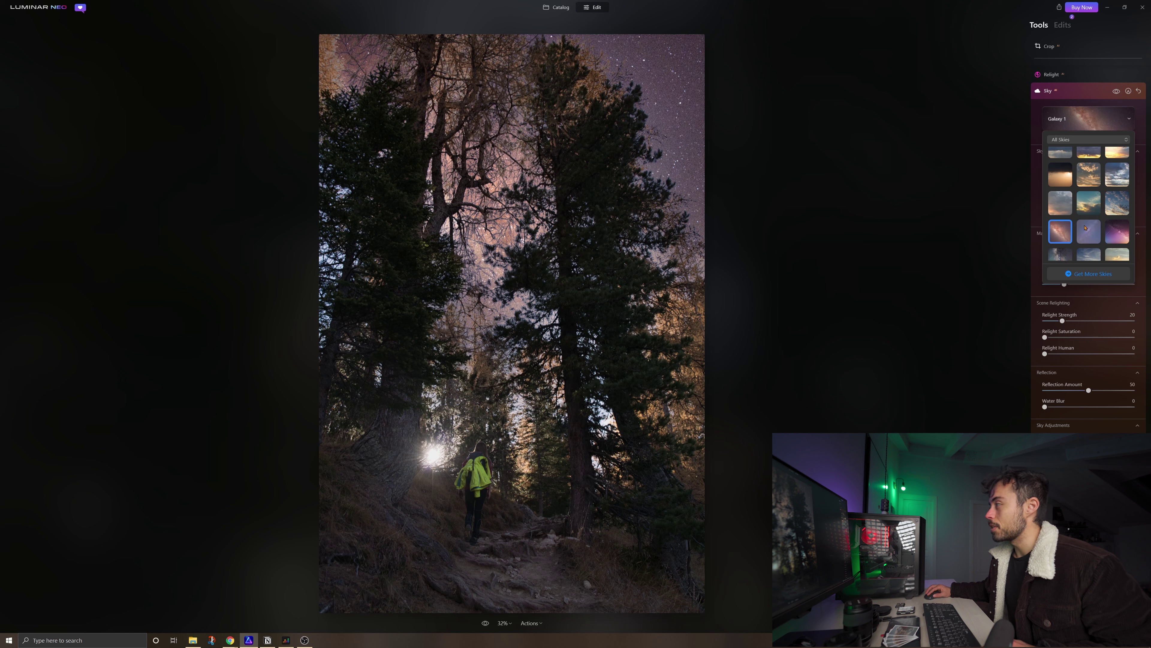
- Switch the sky to Bright Blue Sky 3 and inspect the branch edges at 100% zoom
scroll(1090, 226, "up", 3)
scroll(1091, 226, "up", 2)
left_click(1089, 184)
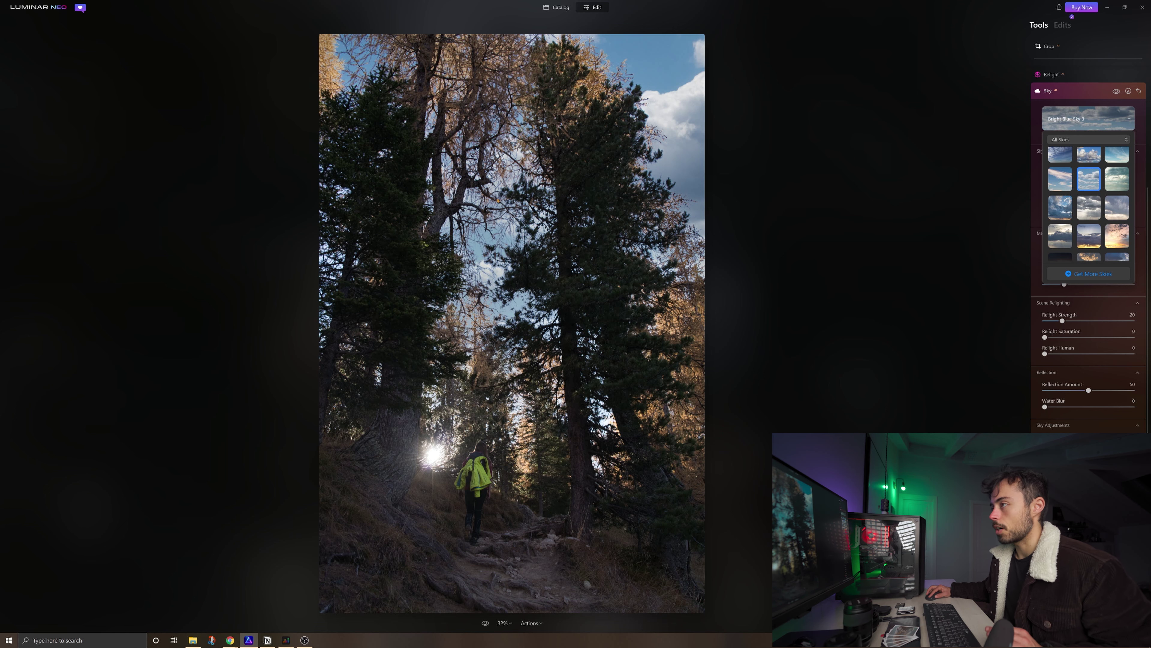
double_click(525, 209)
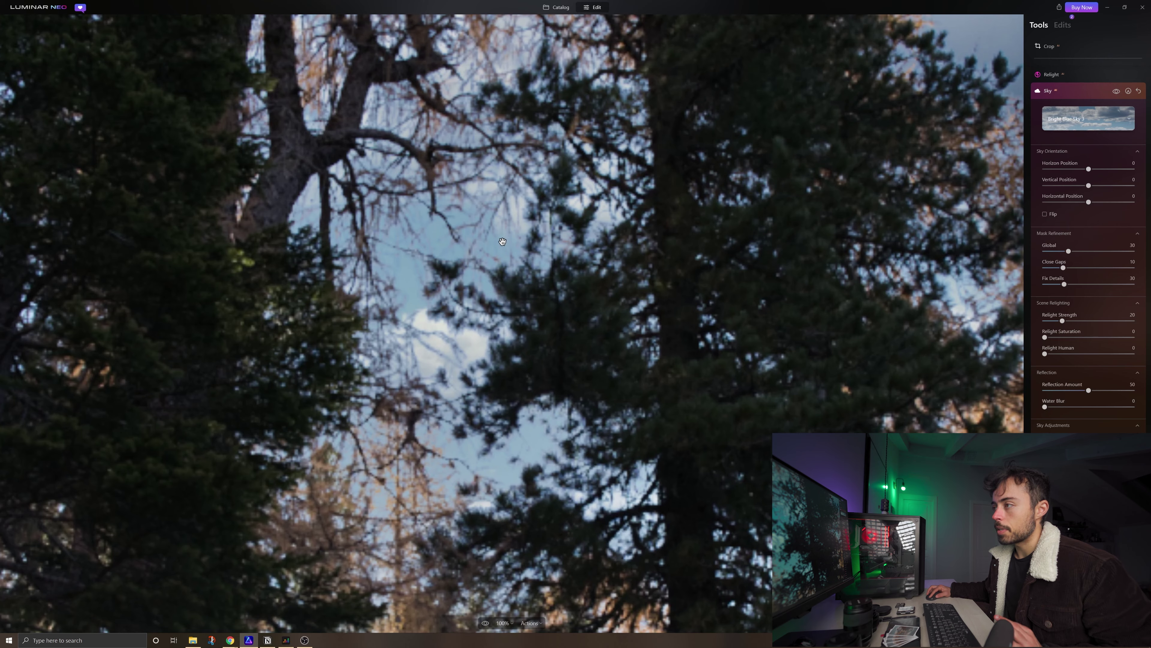
left_click_drag(503, 247, 529, 238)
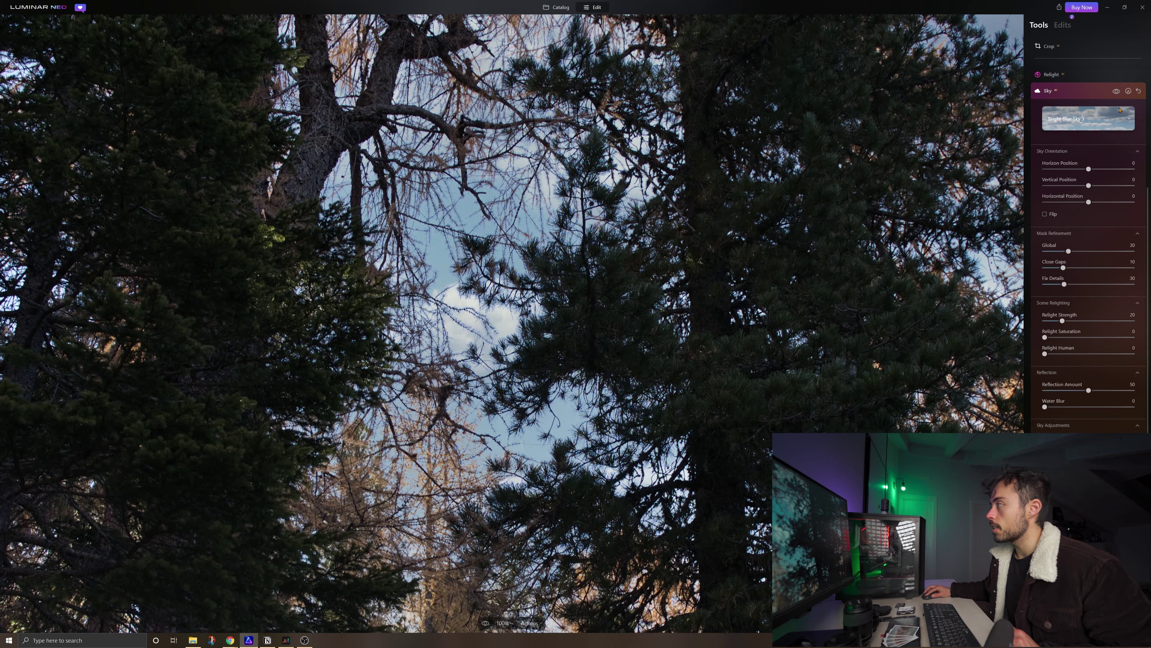
- Toggle the Sky tool's visibility to compare with the original, leaving the blue cloudy sky on
left_click(1116, 91)
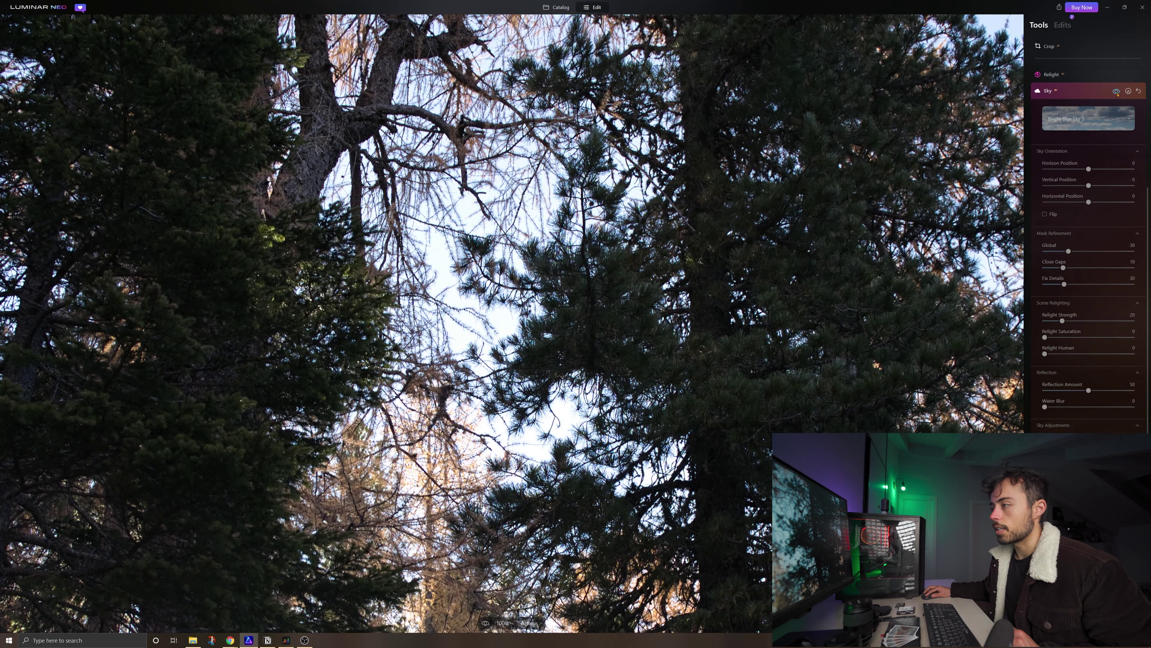
left_click(1116, 91)
left_click(1117, 91)
left_click(1116, 91)
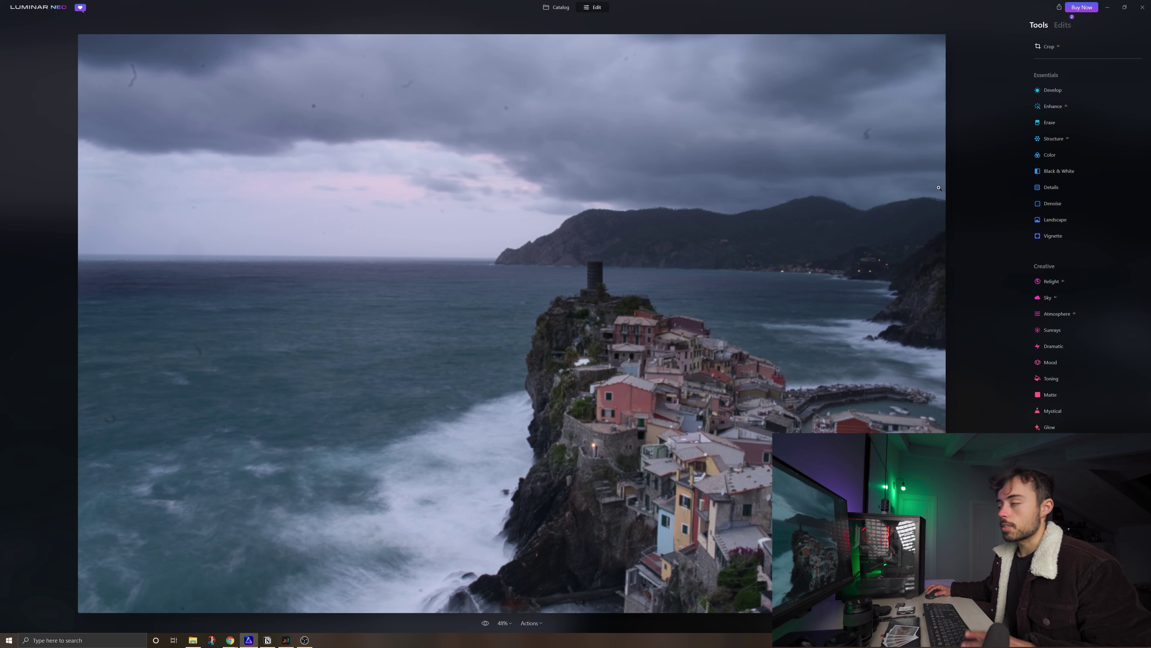
- Add Atmosphere fog at Amount 33 and Depth 33, compare it off and on, then return to the catalog
left_click(1057, 315)
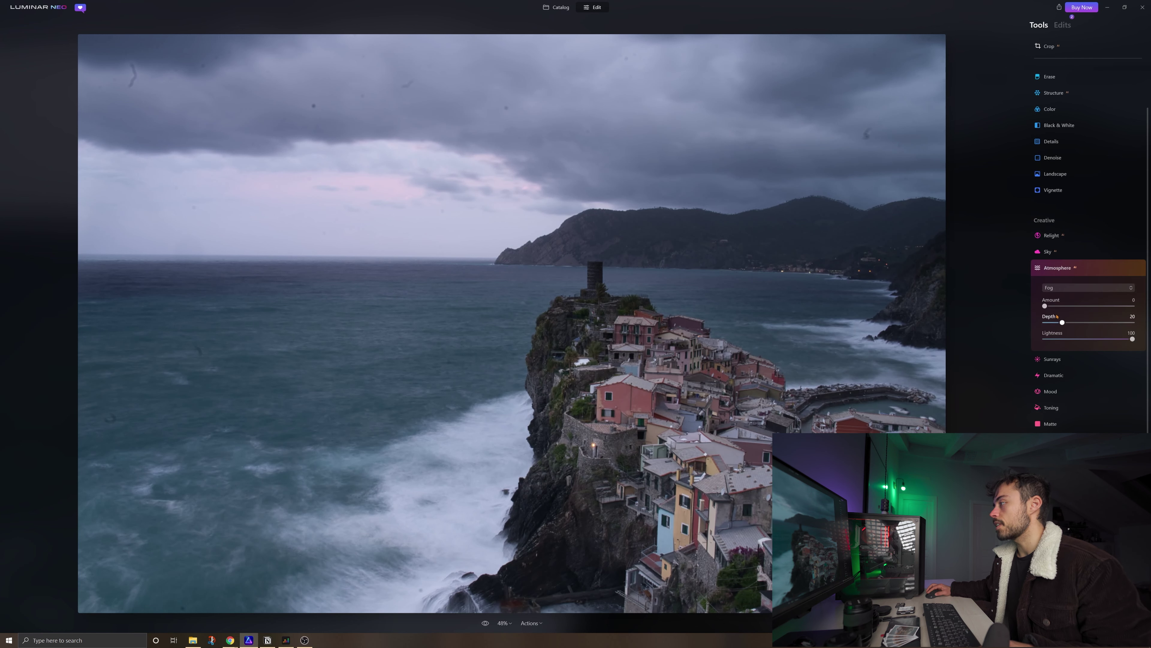
left_click_drag(1049, 308, 1075, 309)
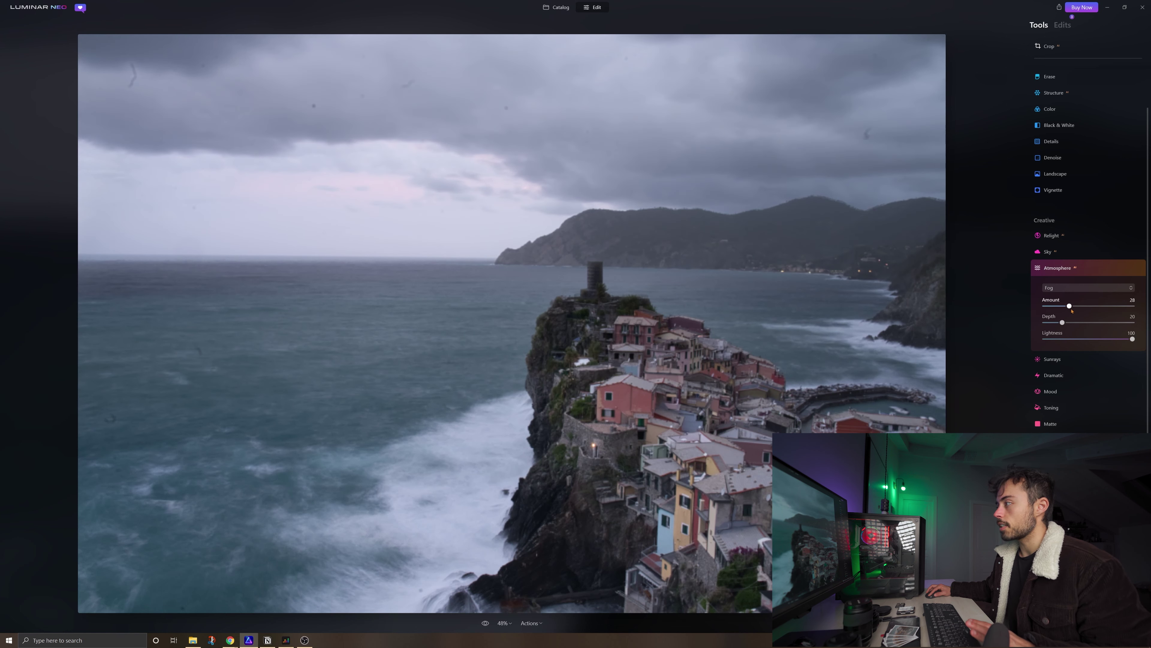
left_click_drag(1064, 322, 1108, 322)
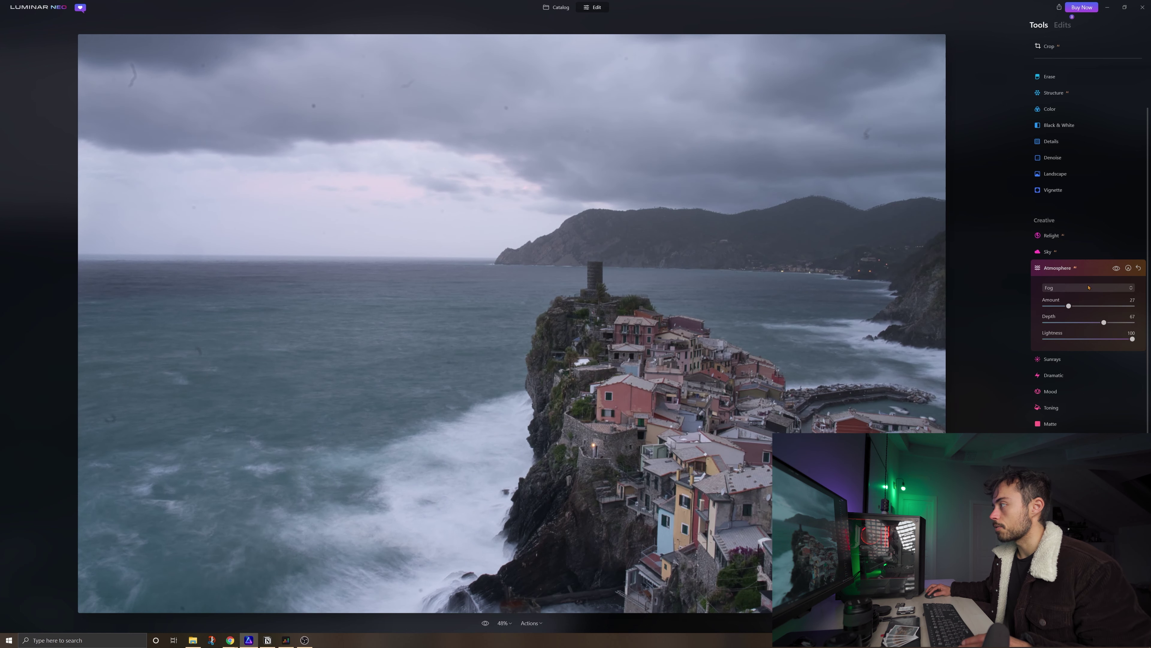
left_click_drag(1068, 305, 1074, 306)
left_click(1117, 267)
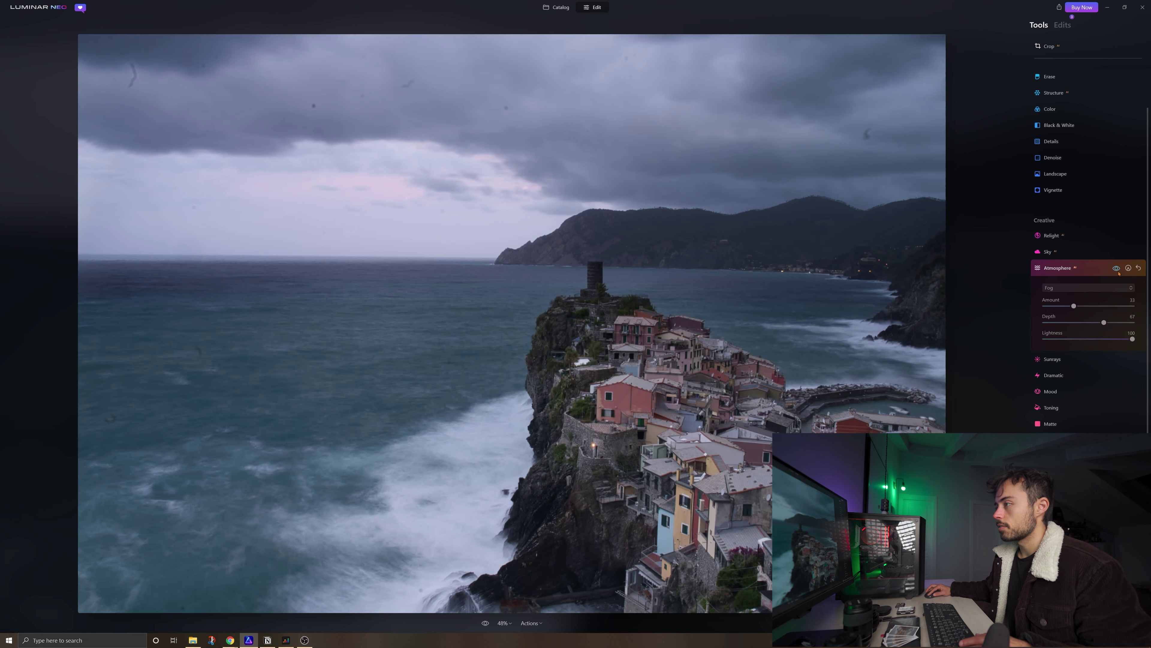
left_click(1117, 267)
key("g")
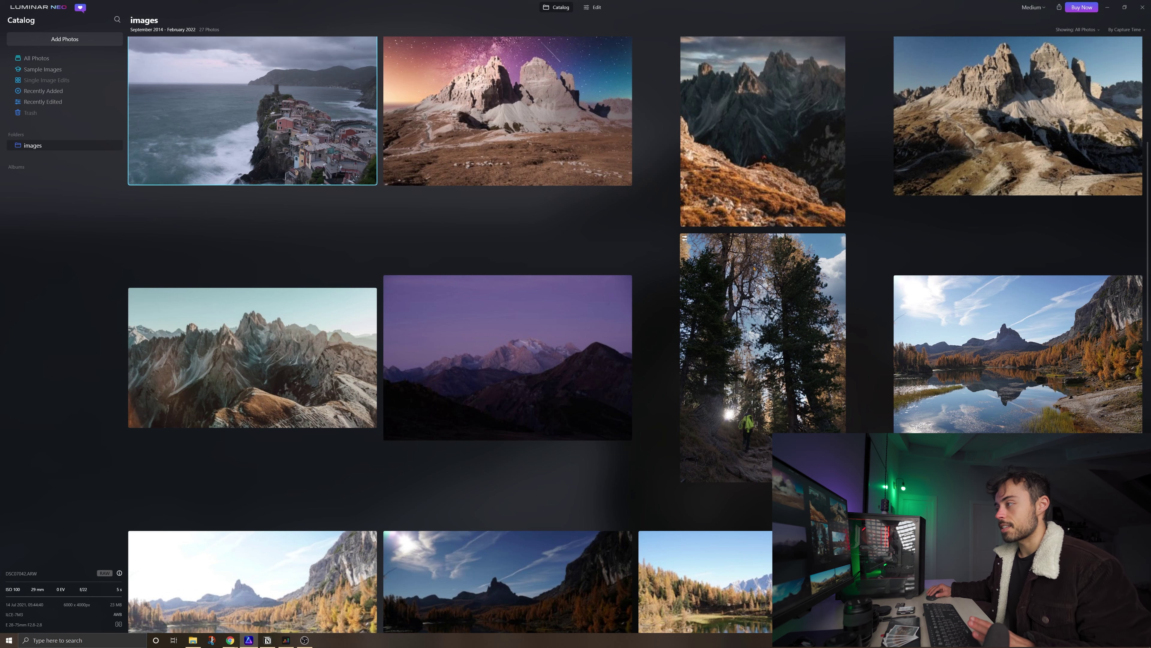
- Open the shouting man photo and run Erase's Remove Powerlines
scroll(727, 209, "down", 10)
scroll(766, 279, "down", 2)
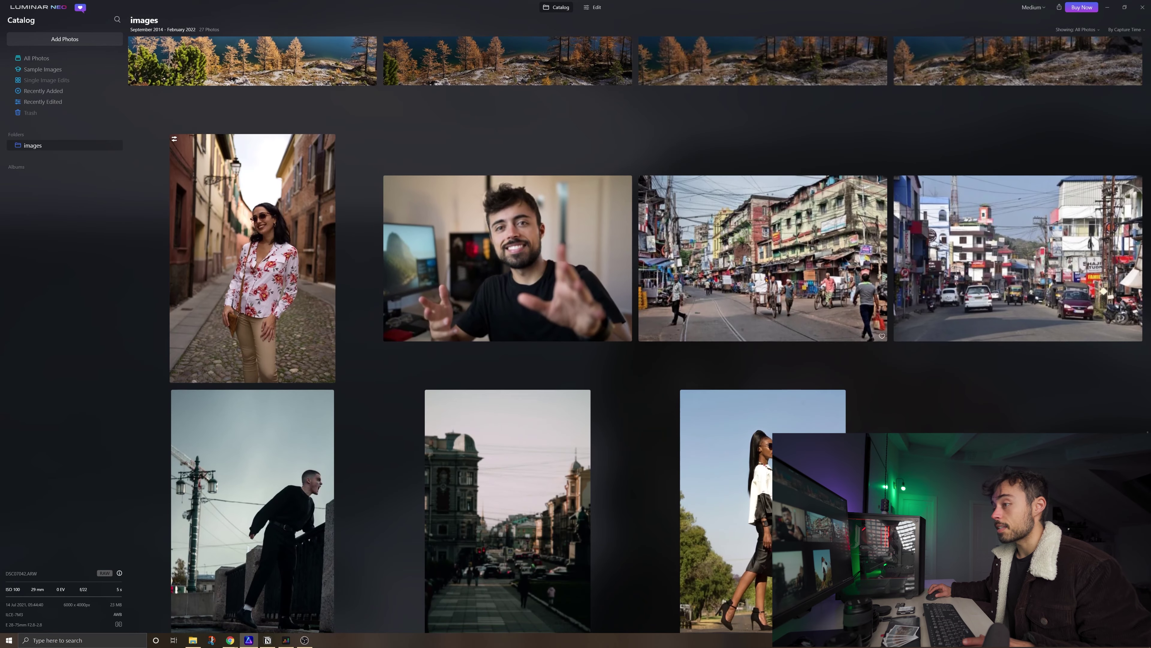
double_click(267, 484)
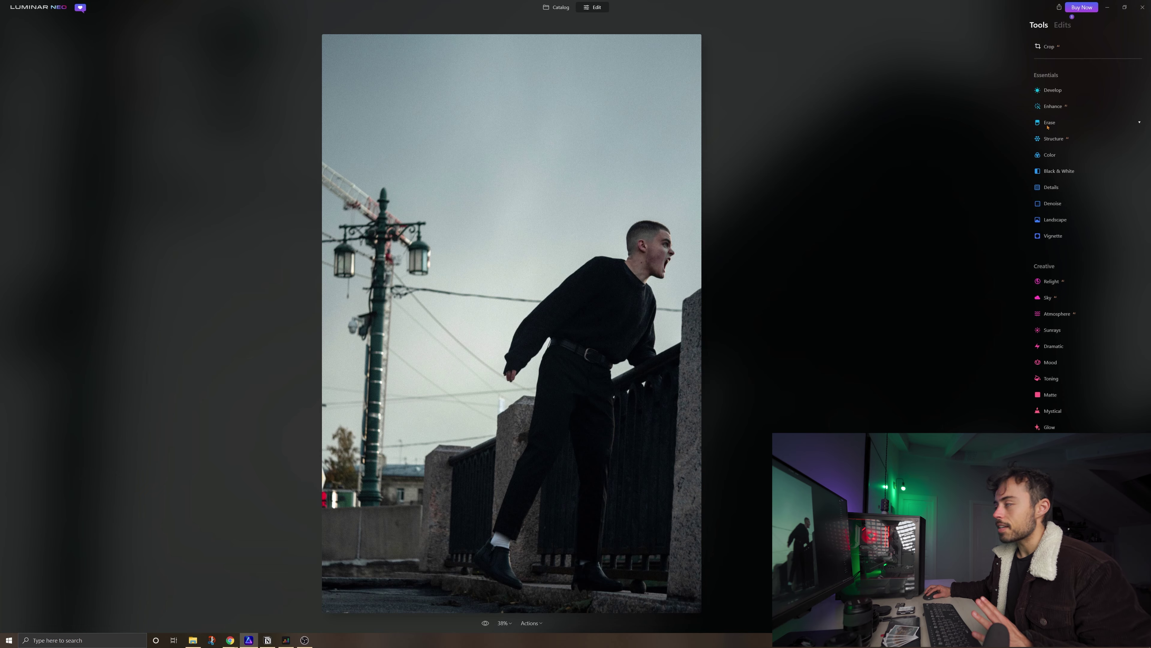
left_click(1050, 81)
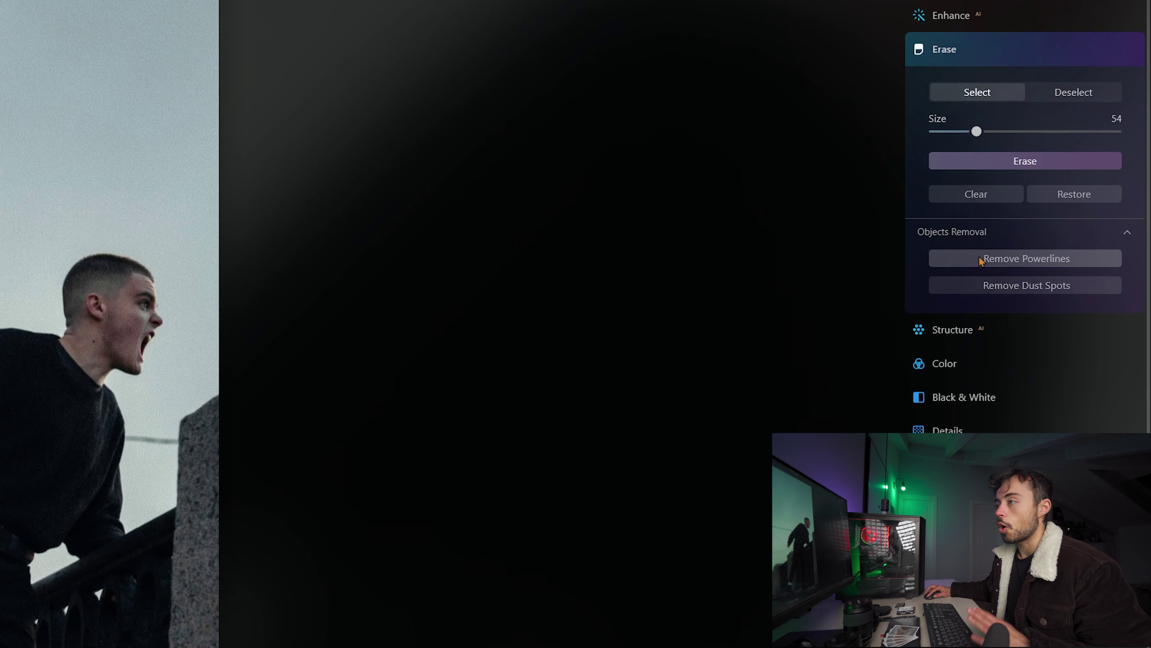
left_click(1033, 262)
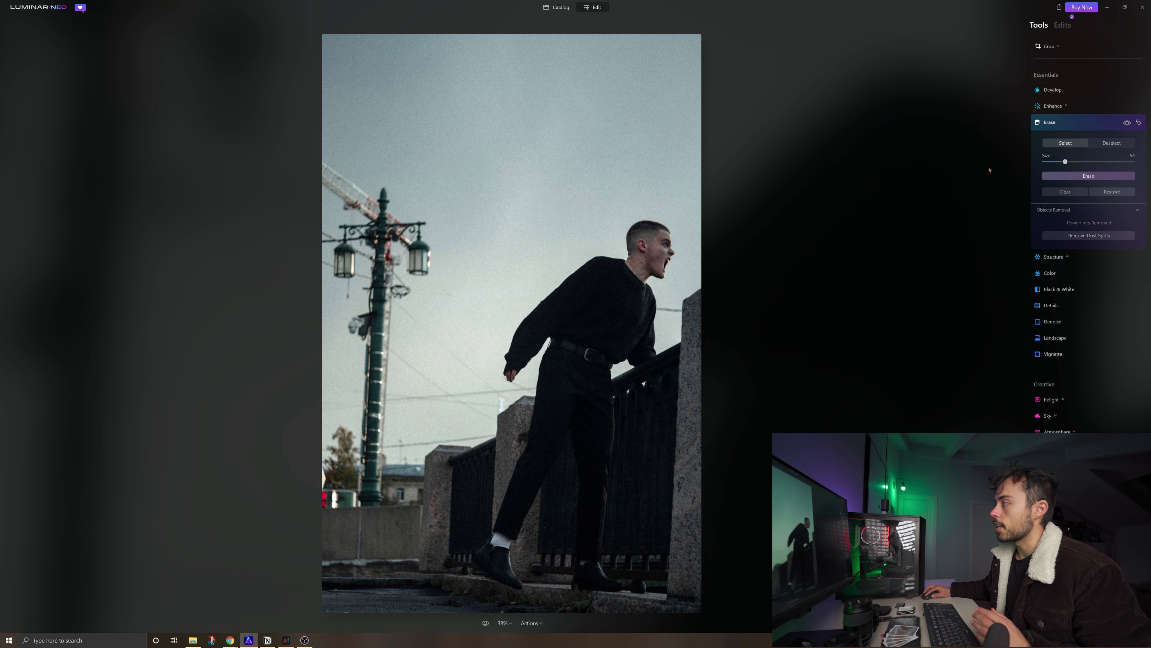
- Zoom in, brush over the leftover wire behind the man, and return to the catalog
key("ctrl+equal")
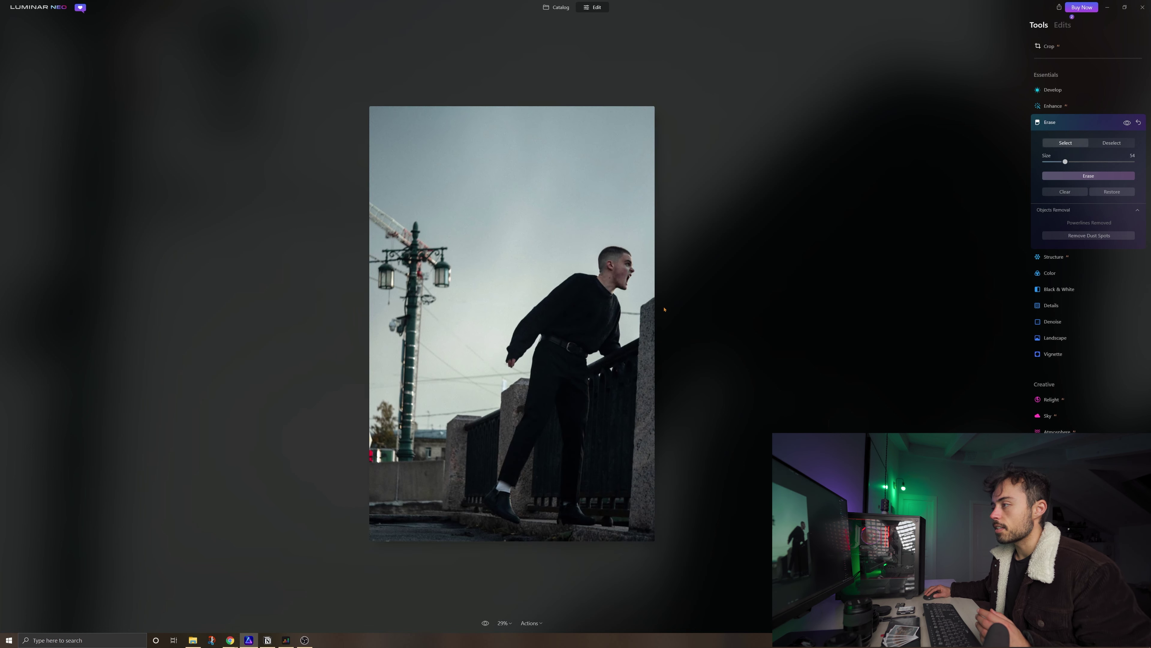
left_click_drag(845, 266, 891, 266)
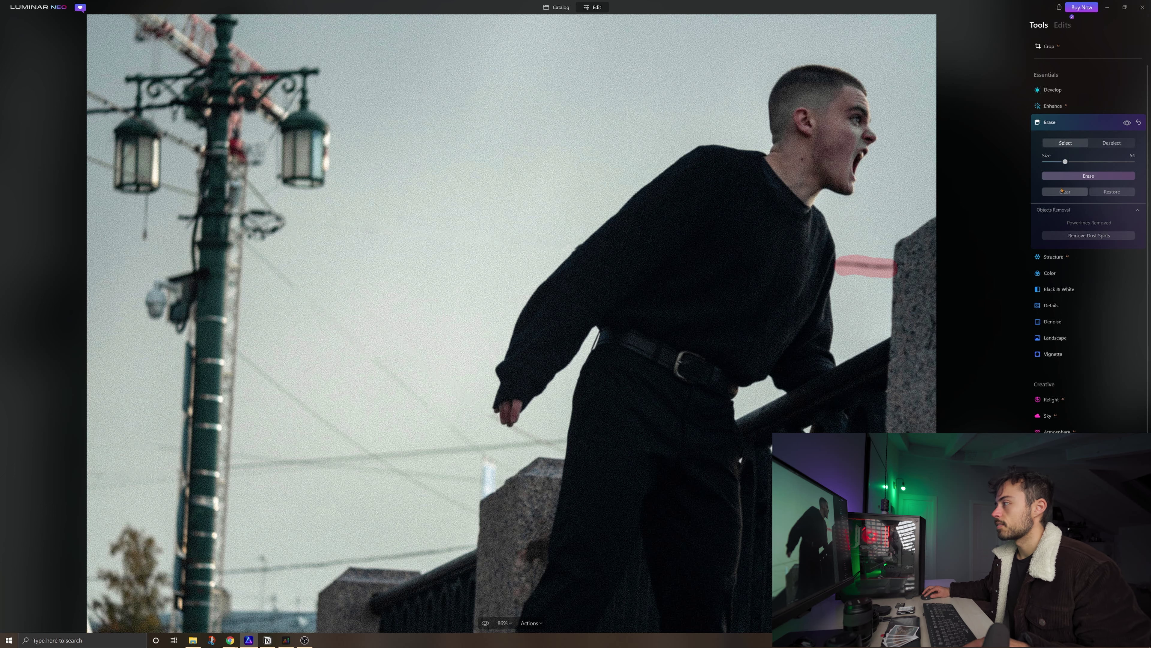
key("g")
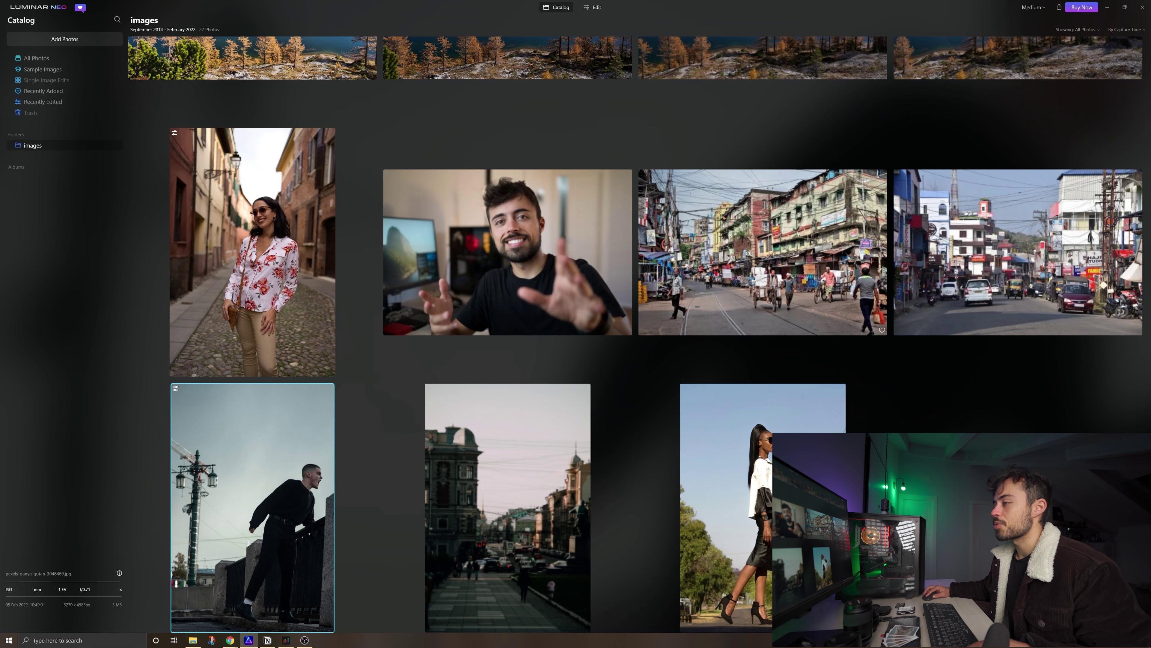
- Open the tall-building street photo in Edit and mark a sky patch left of the spire for erasing
double_click(502, 510)
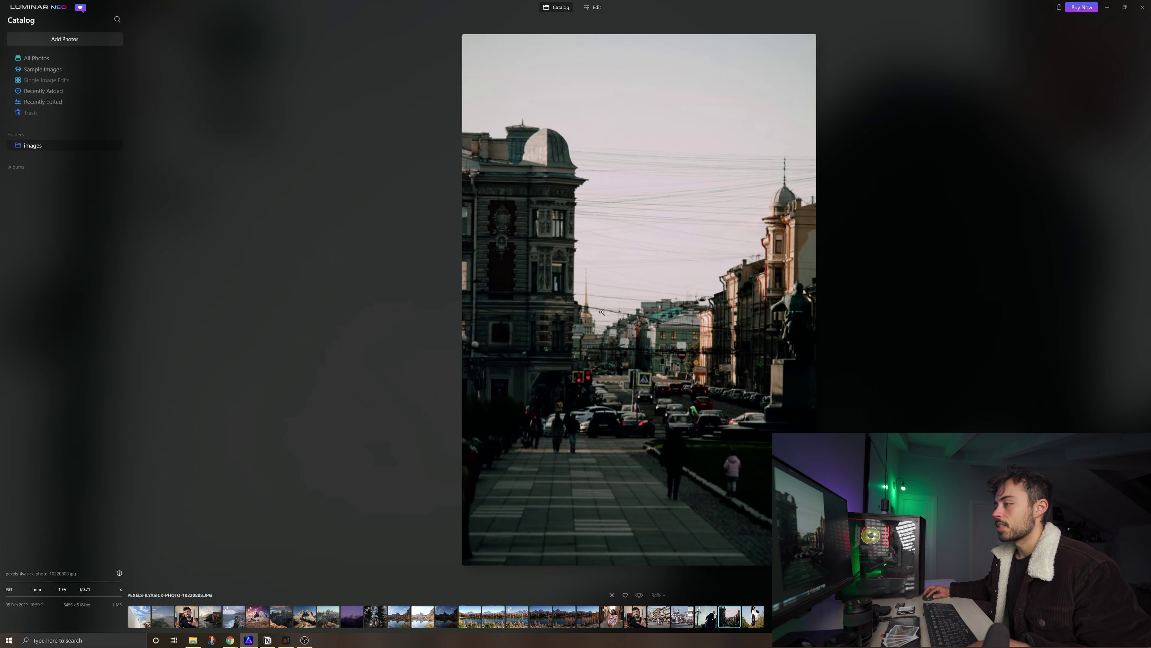
left_click(593, 7)
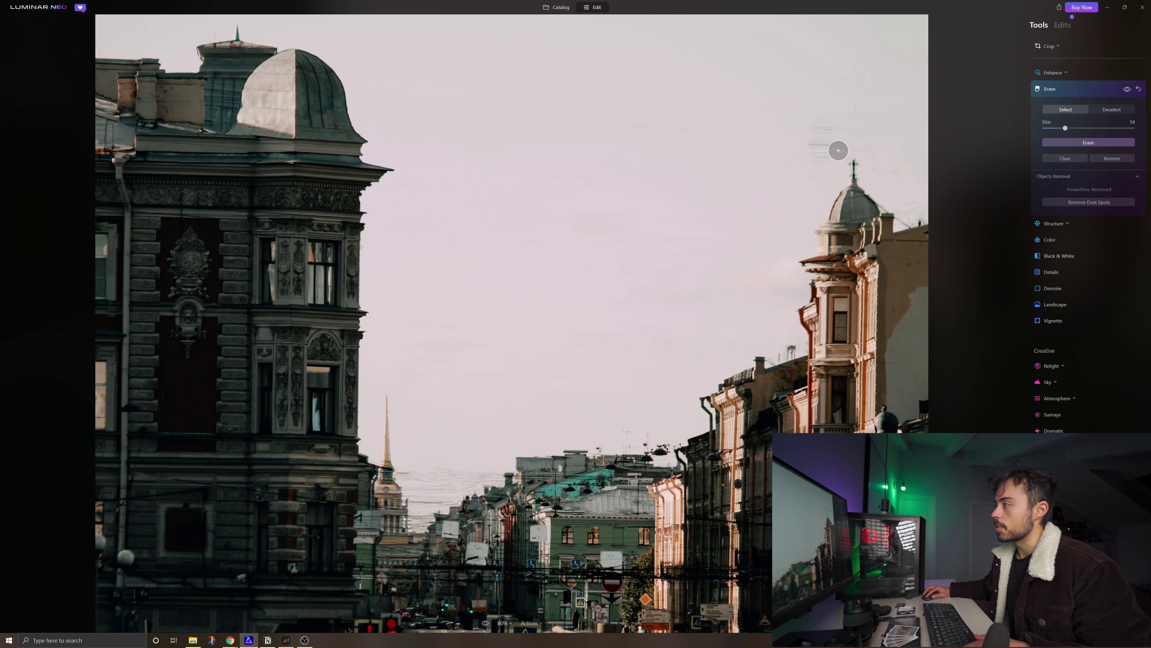
mouse_move(812, 134)
left_mouse_down()
mouse_move(816, 172)
mouse_move(838, 118)
mouse_move(868, 136)
mouse_move(887, 178)
left_mouse_up()
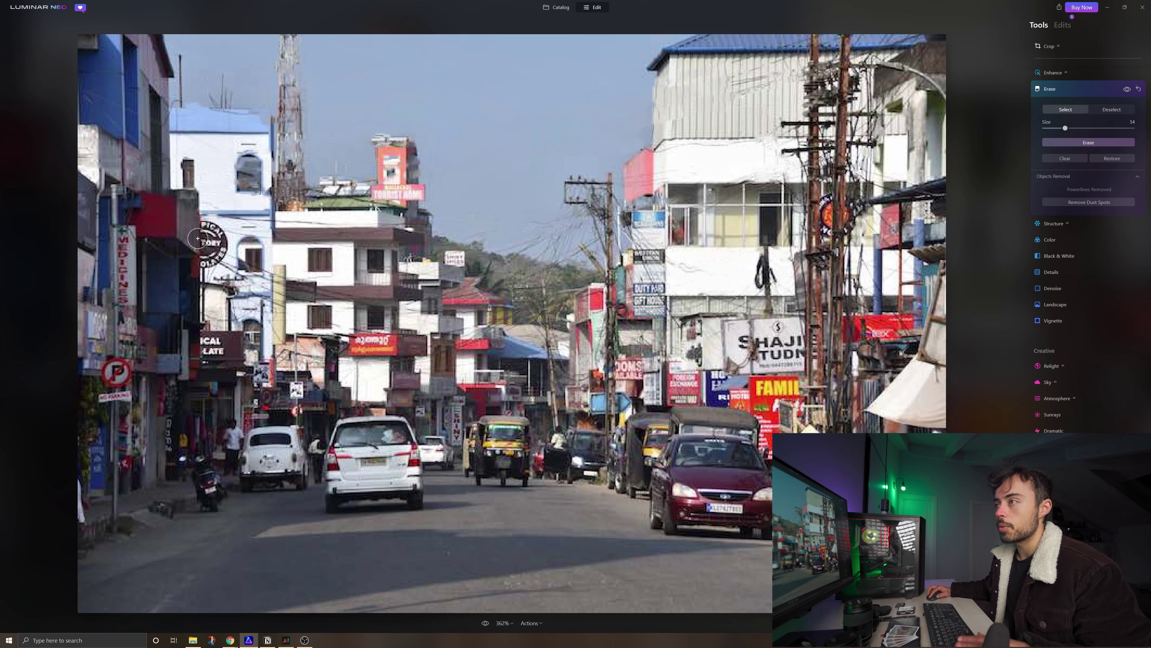
scroll(697, 109, "up", 3)
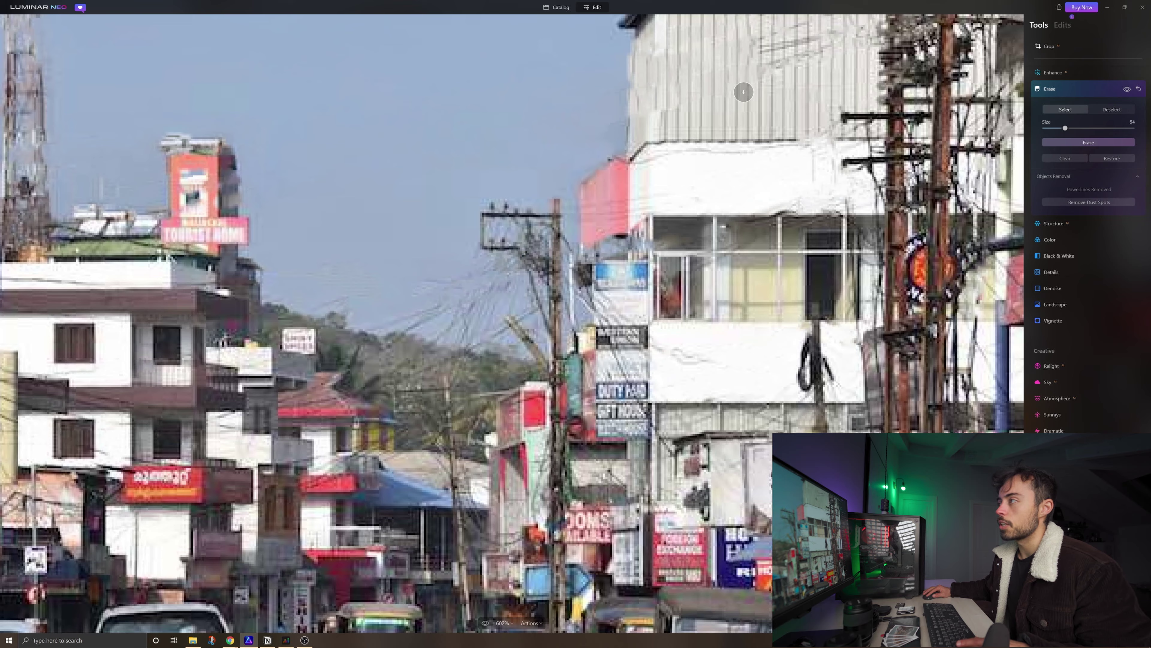
scroll(744, 91, "down", 3)
scroll(685, 162, "down", 3)
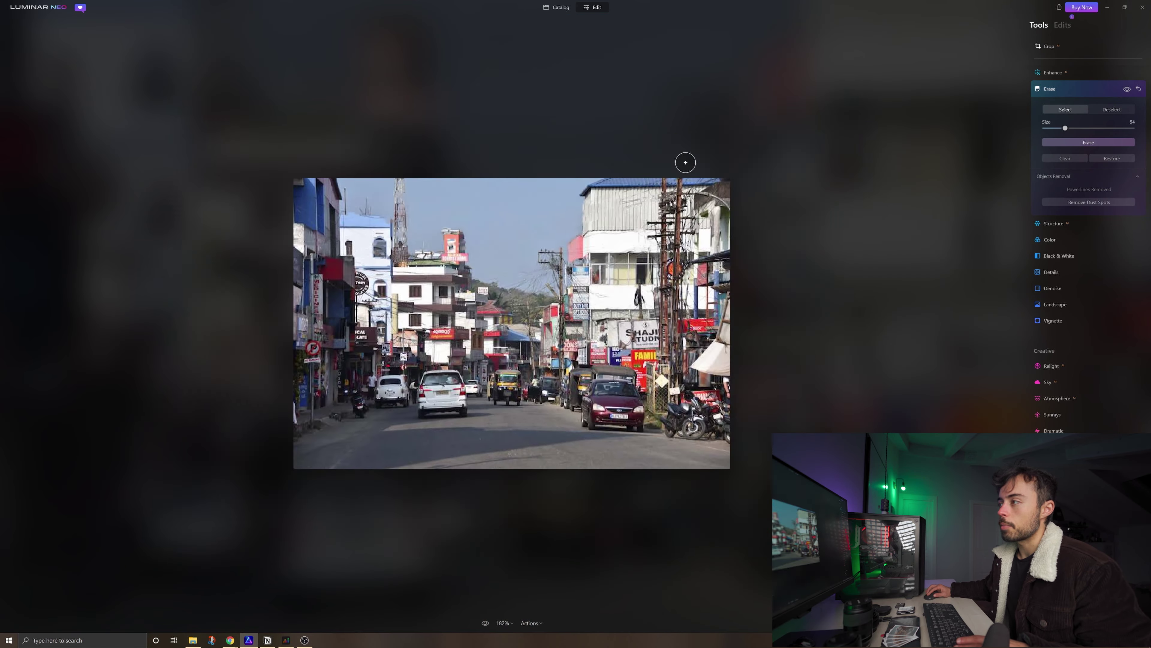
scroll(686, 162, "up", 3)
scroll(686, 162, "down", 1)
scroll(688, 166, "down", 1)
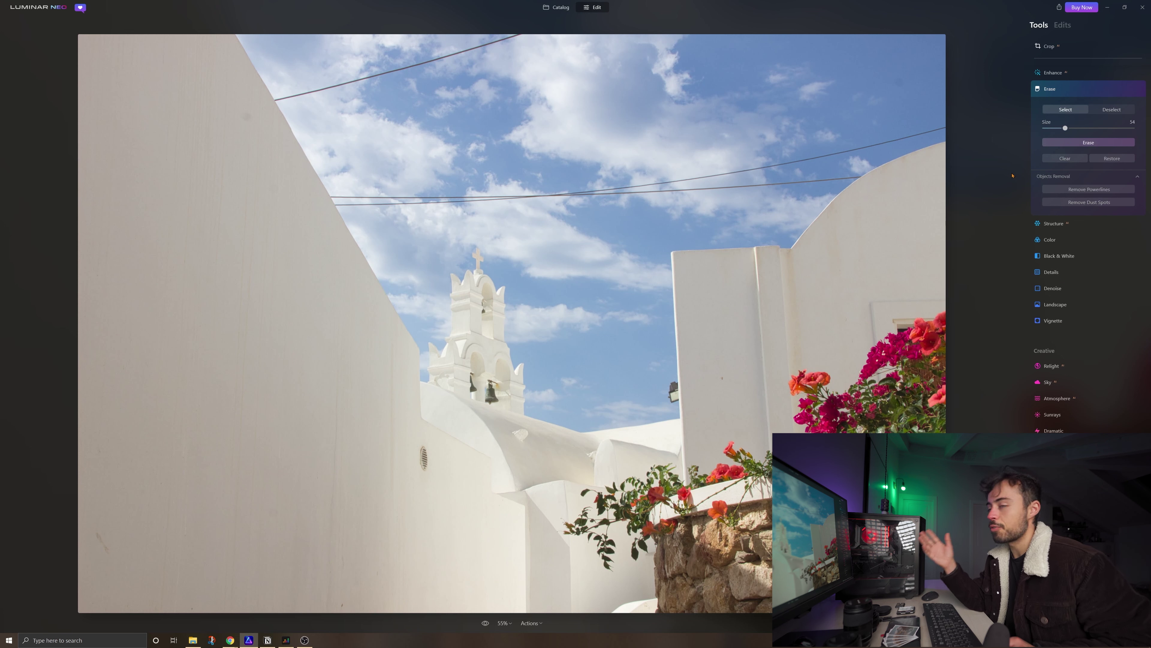
- Remove the powerlines above the bell tower, then zoom in and erase the small wall-edge blemish
left_click(1089, 189)
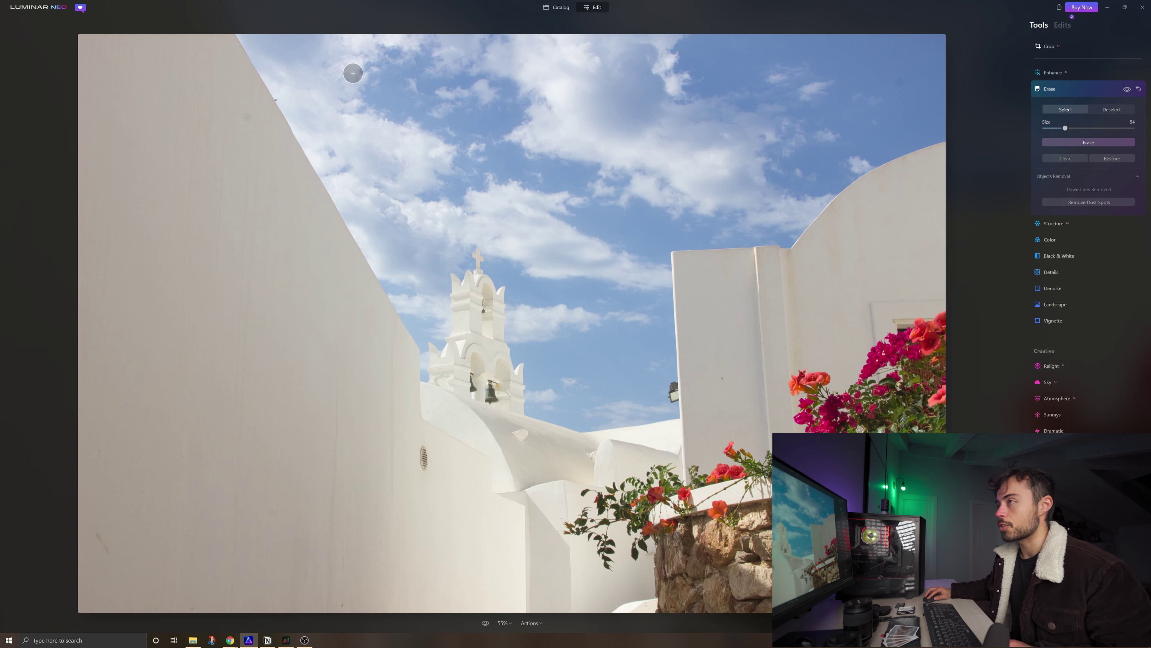
scroll(273, 92, "up", 2)
scroll(258, 87, "up", 5)
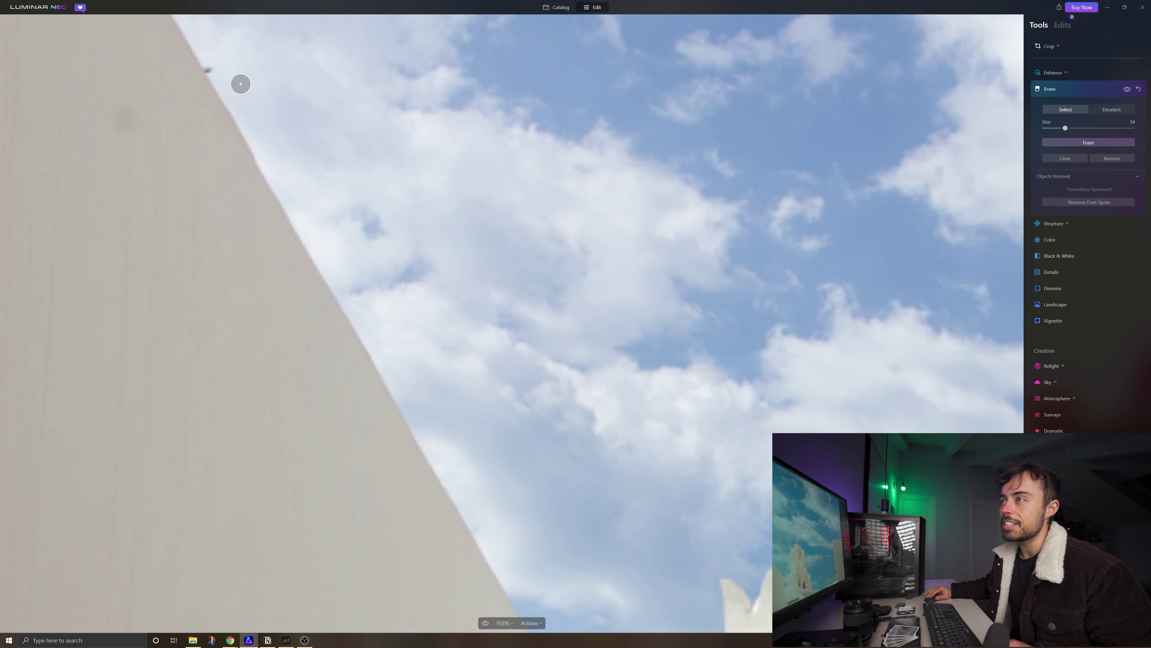
left_click_drag(179, 60, 186, 57)
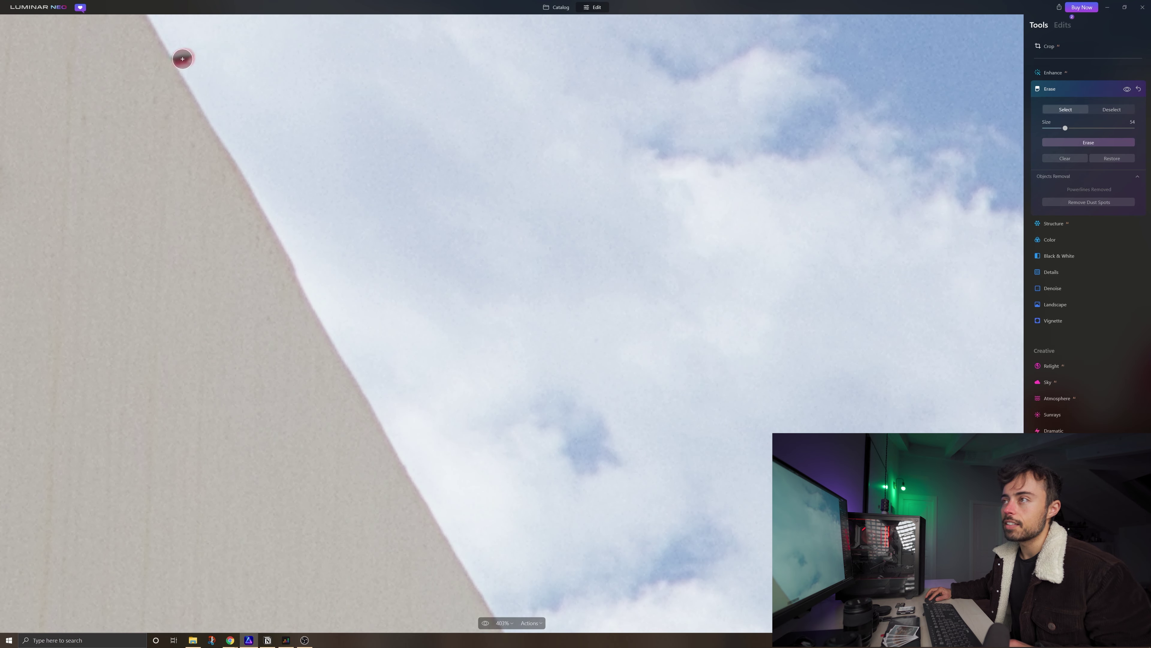
left_click(1065, 143)
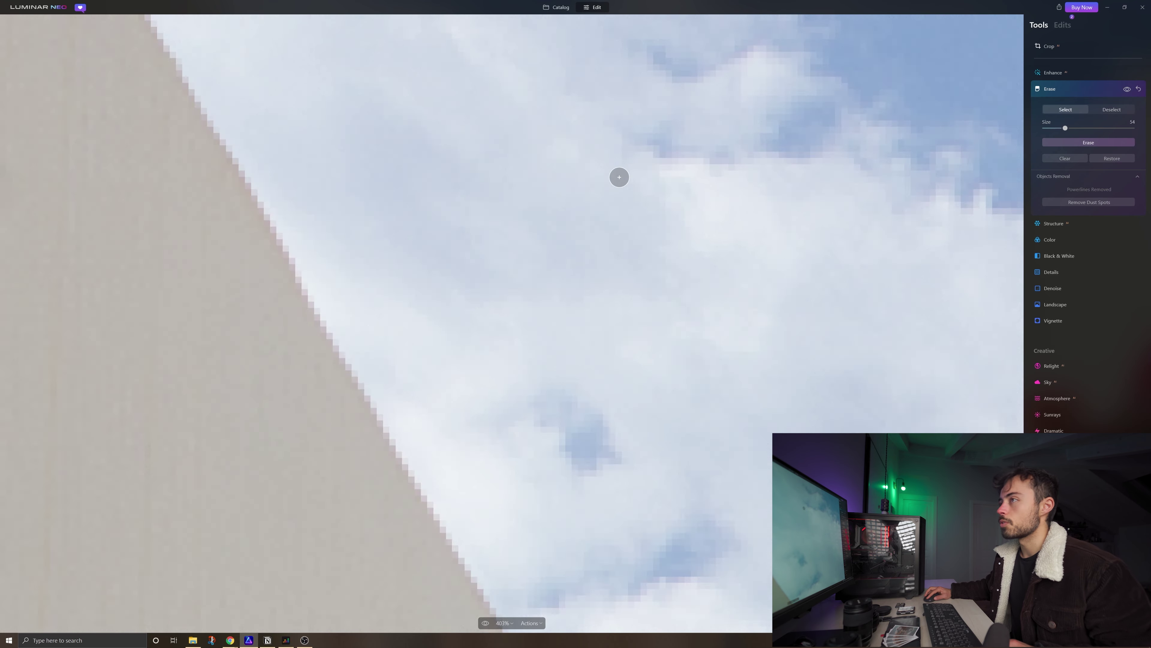
scroll(621, 181, "down", 6)
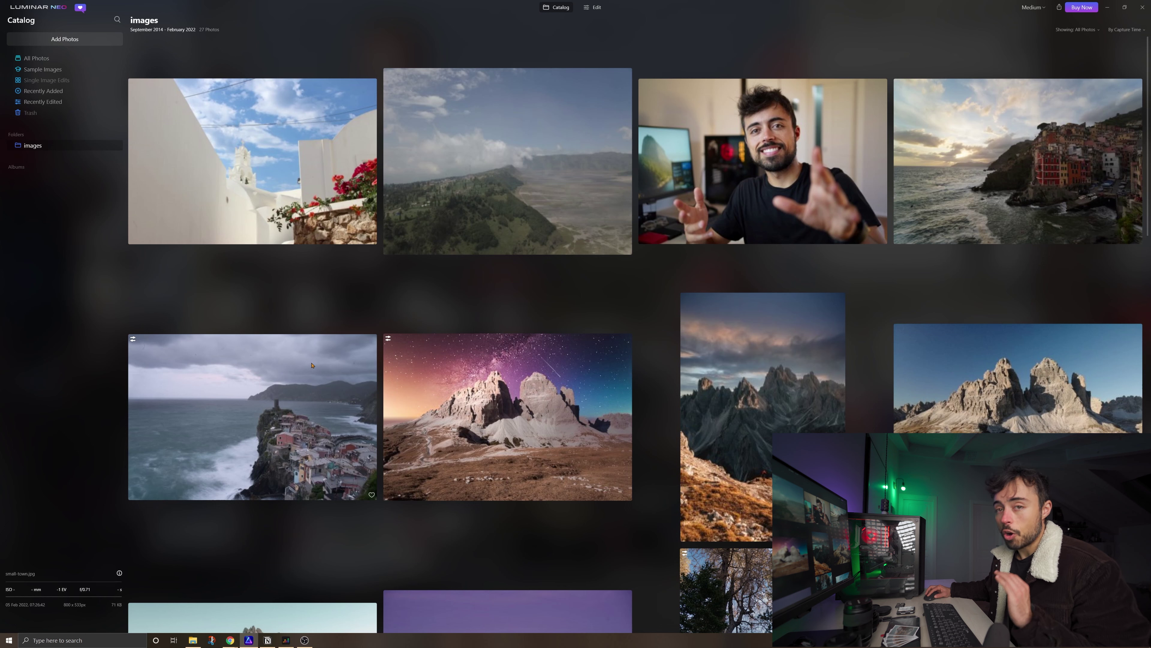
- Open the stormy coastal village photo in Edit and apply Erase's Remove Dust Spots
double_click(313, 364)
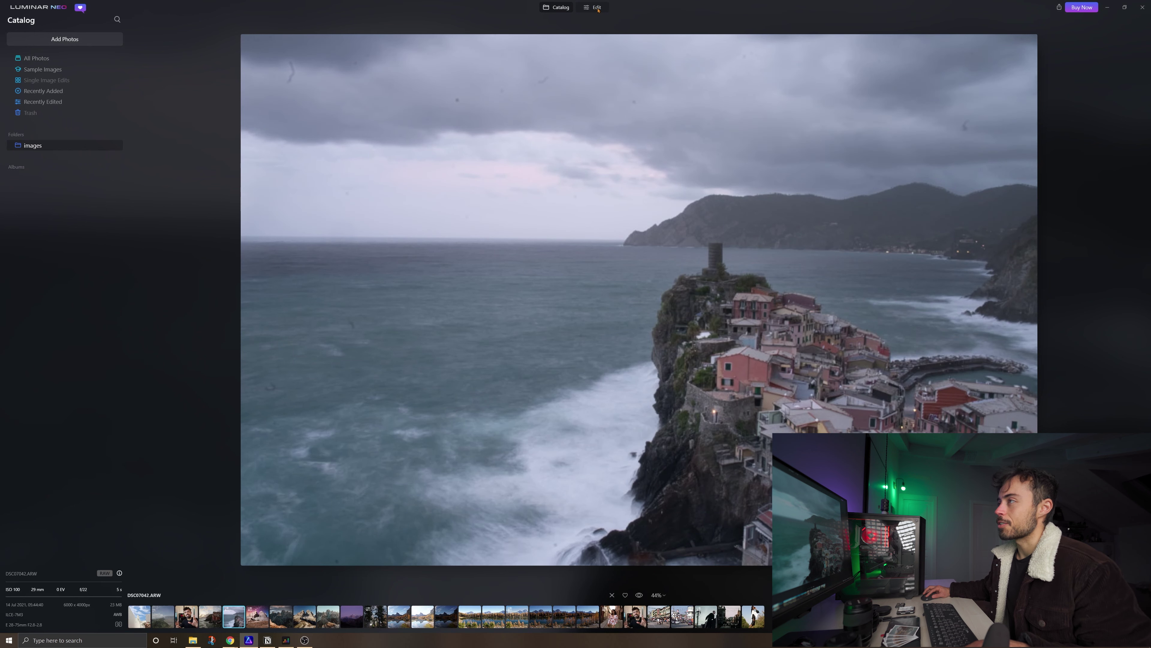
left_click(597, 8)
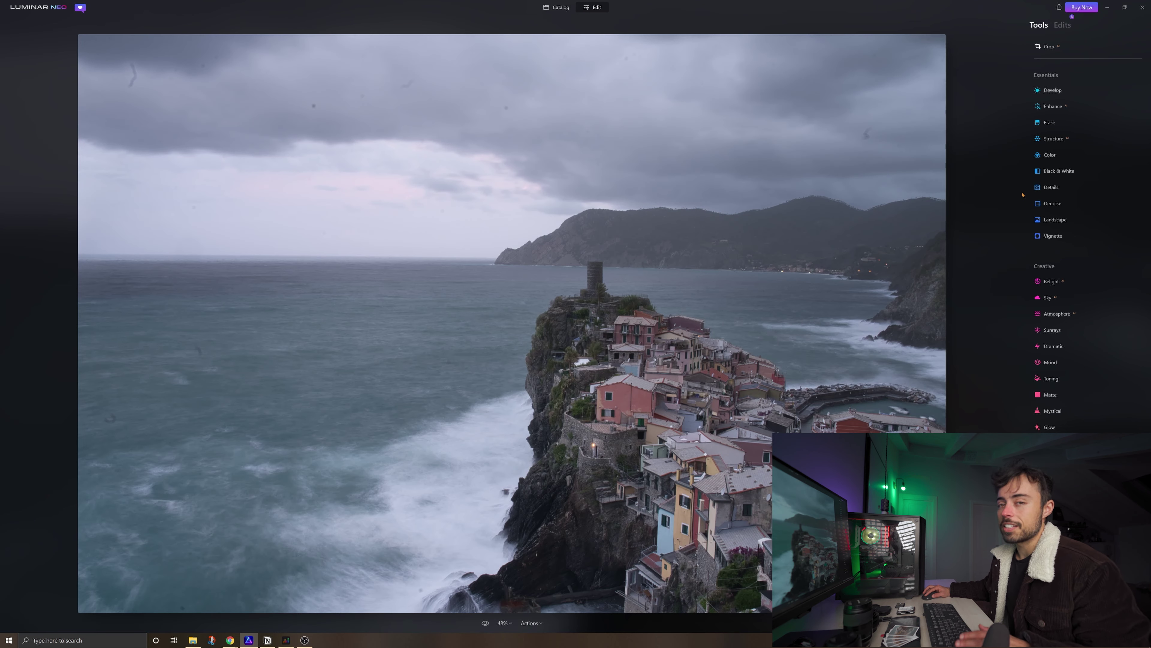
left_click(1050, 122)
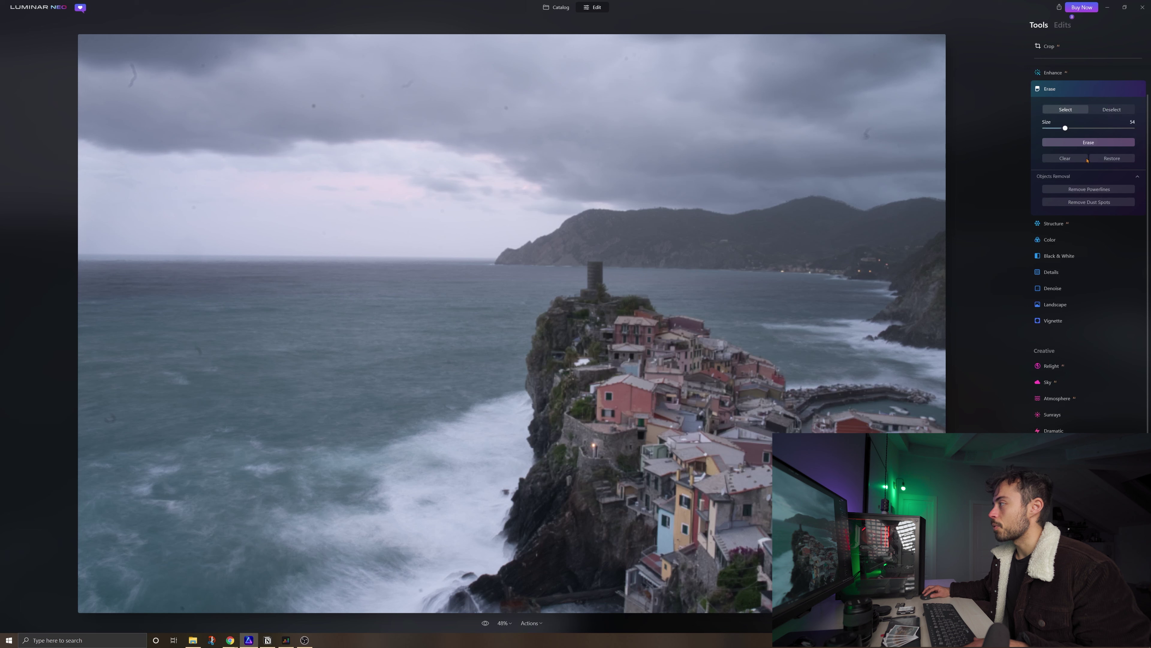
left_click(1090, 204)
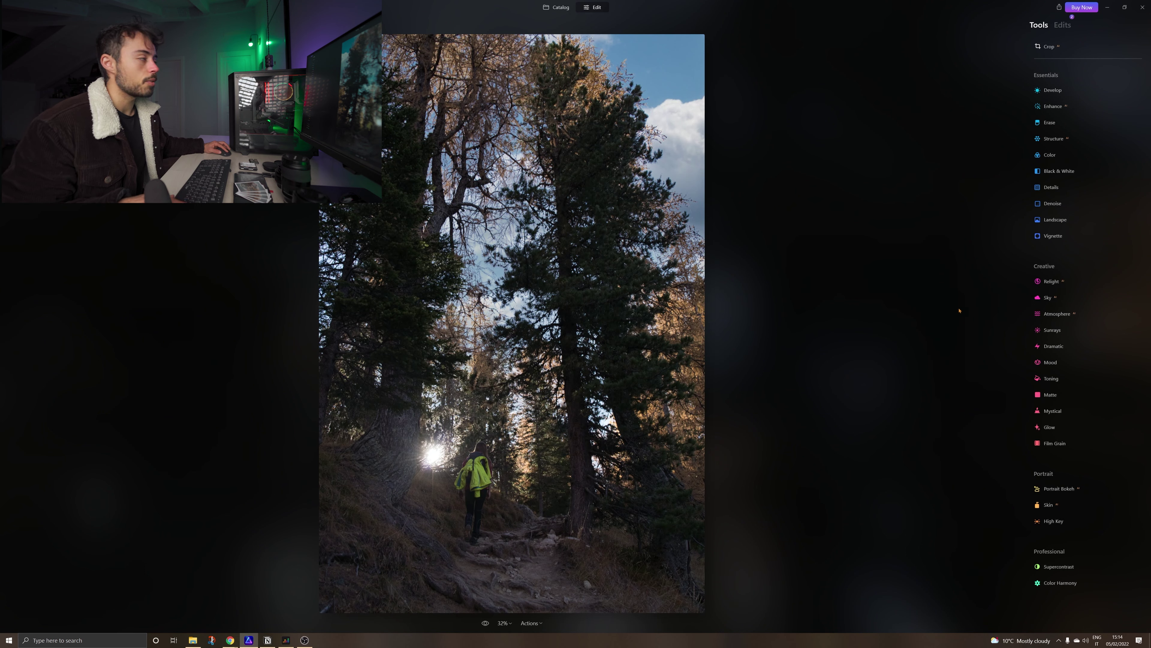
- Add Sunrays centred on the glow behind the hiker, with Amount 12 and Sun Radius 52
left_click(1052, 333)
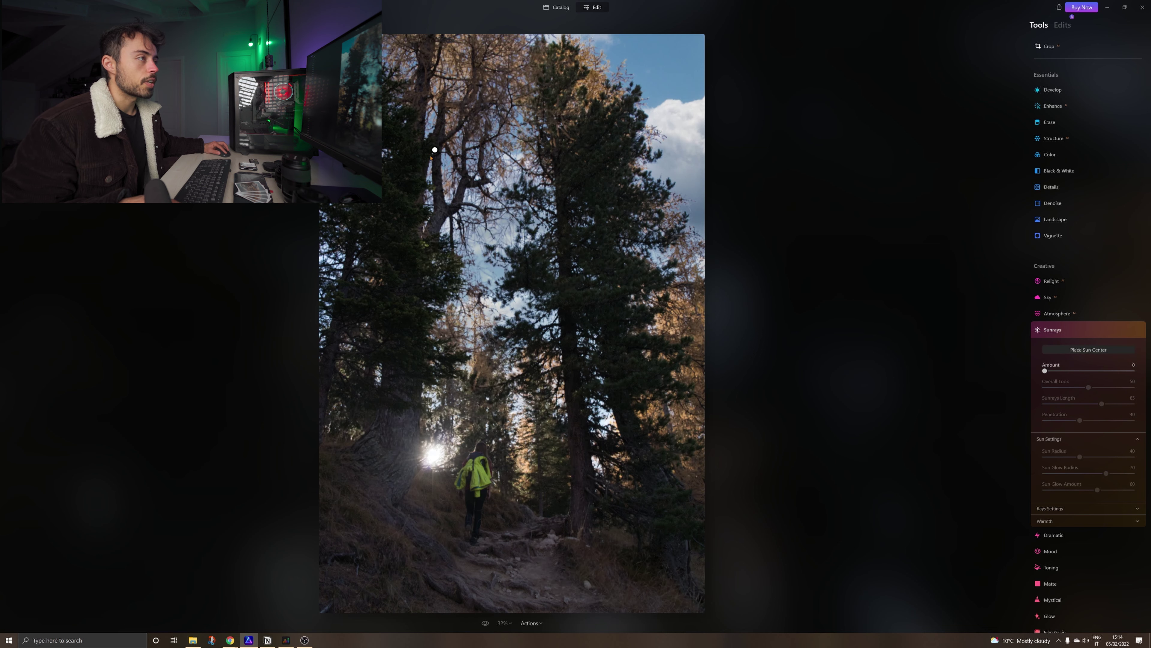
left_click_drag(435, 150, 436, 455)
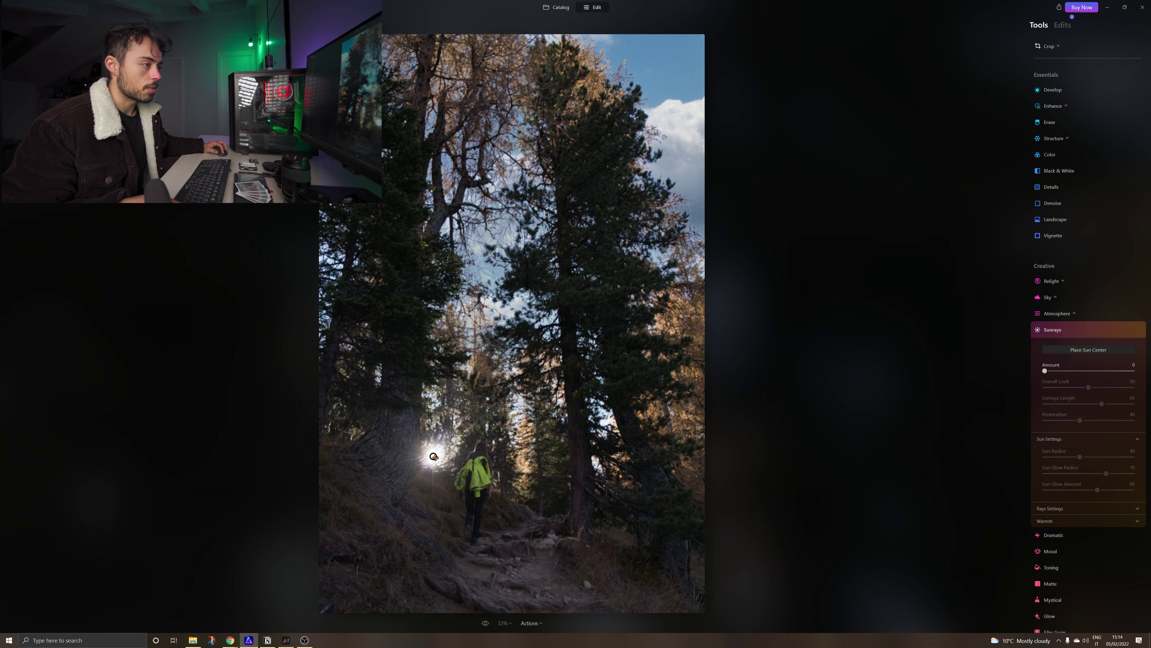
left_click_drag(1045, 371, 1060, 371)
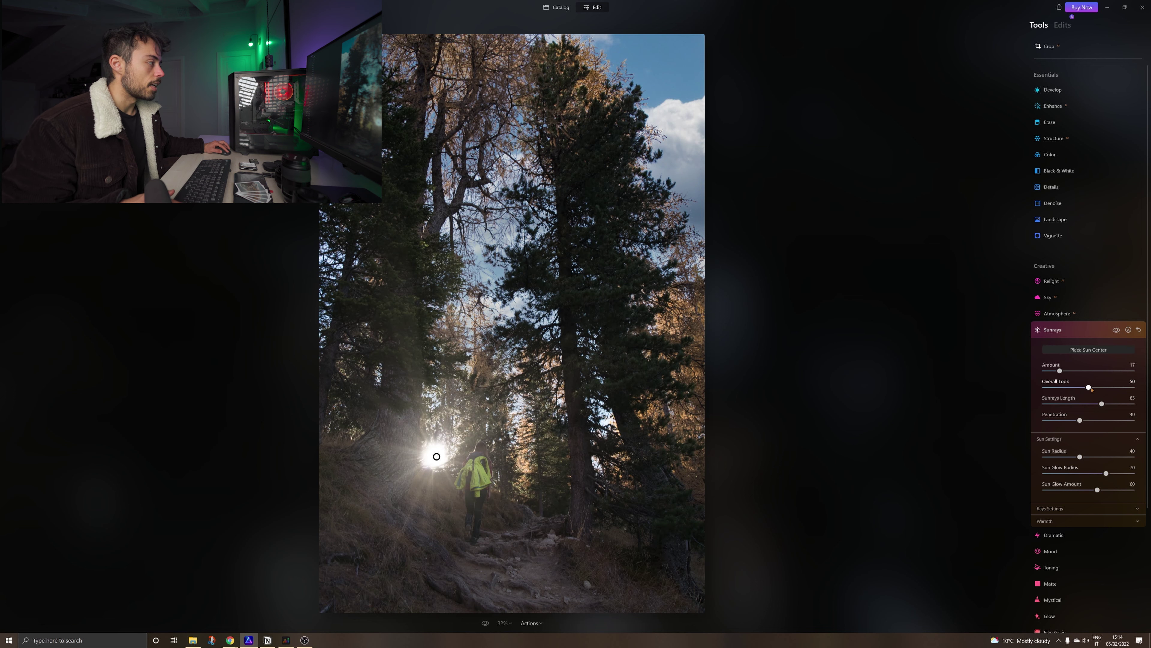
left_click_drag(1098, 458, 1100, 457)
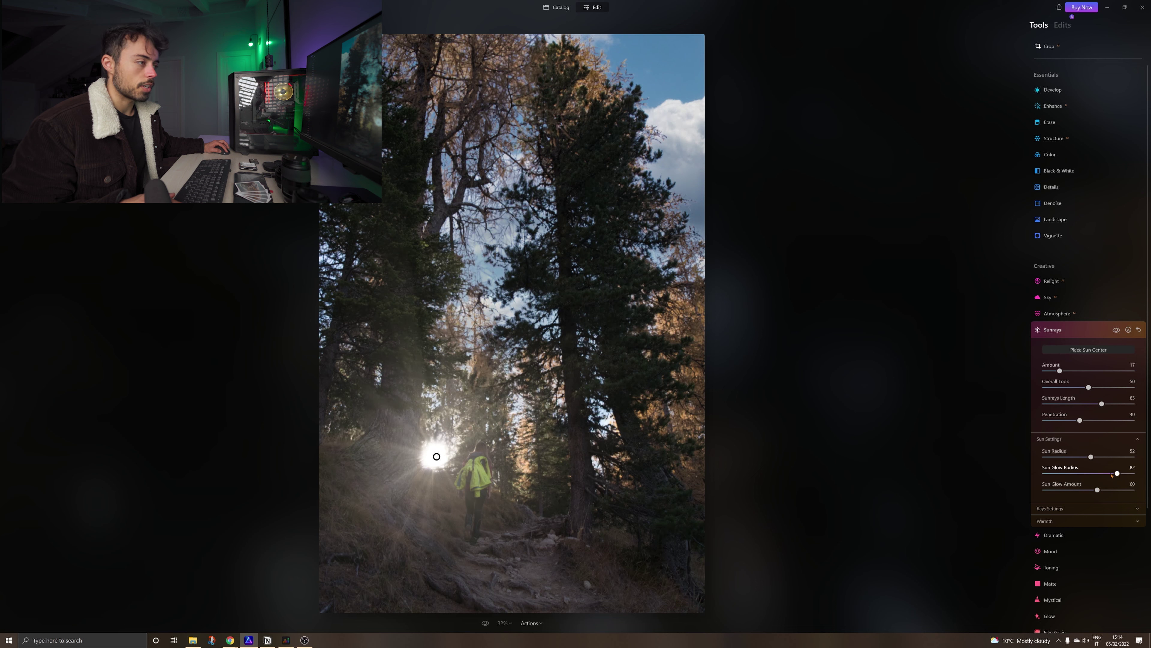
left_click(1053, 535)
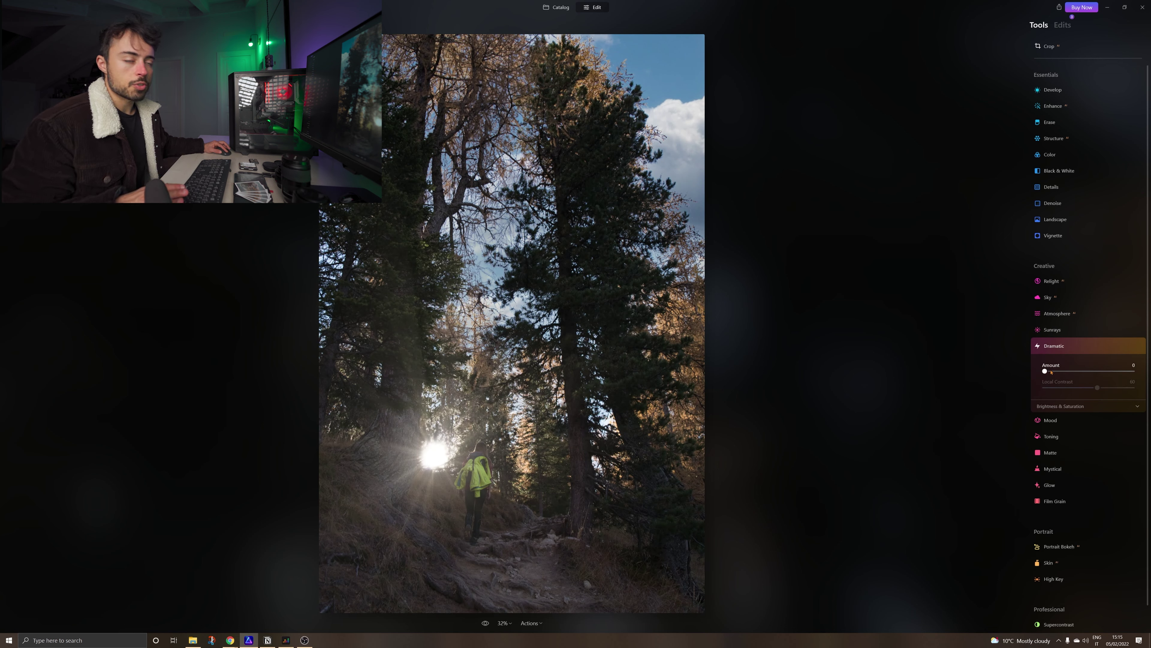
- Raise the Dramatic Amount, then keep the Anaheim Mood preset and lower its Amount
left_click_drag(1045, 371, 1091, 377)
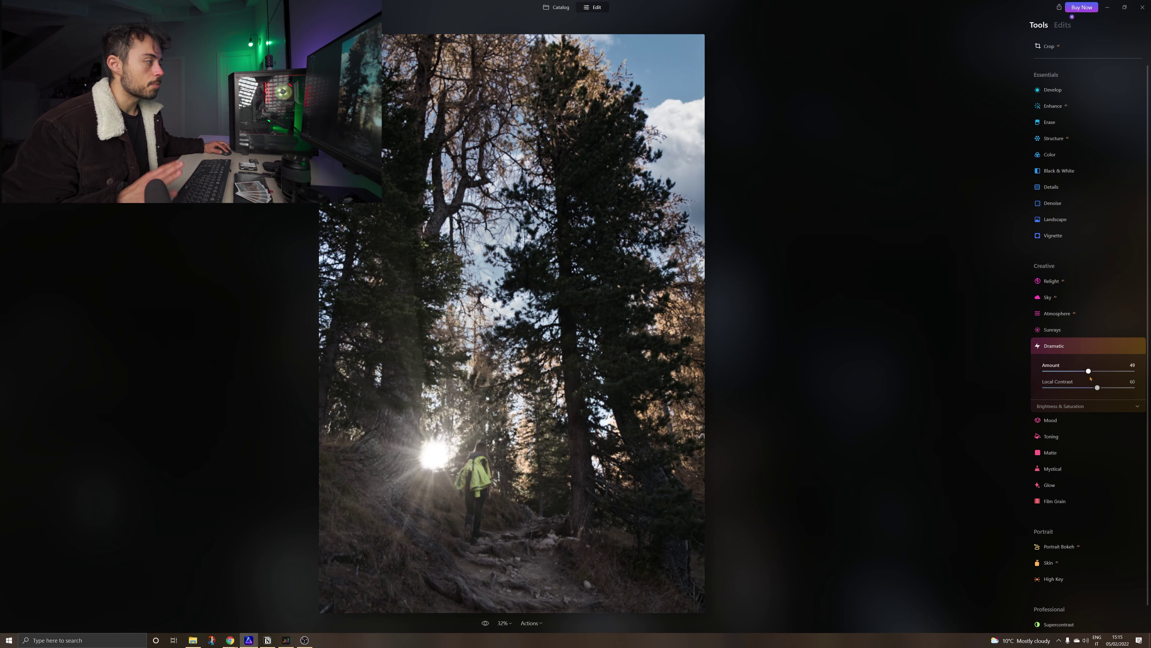
left_click(1056, 421)
left_click(1070, 382)
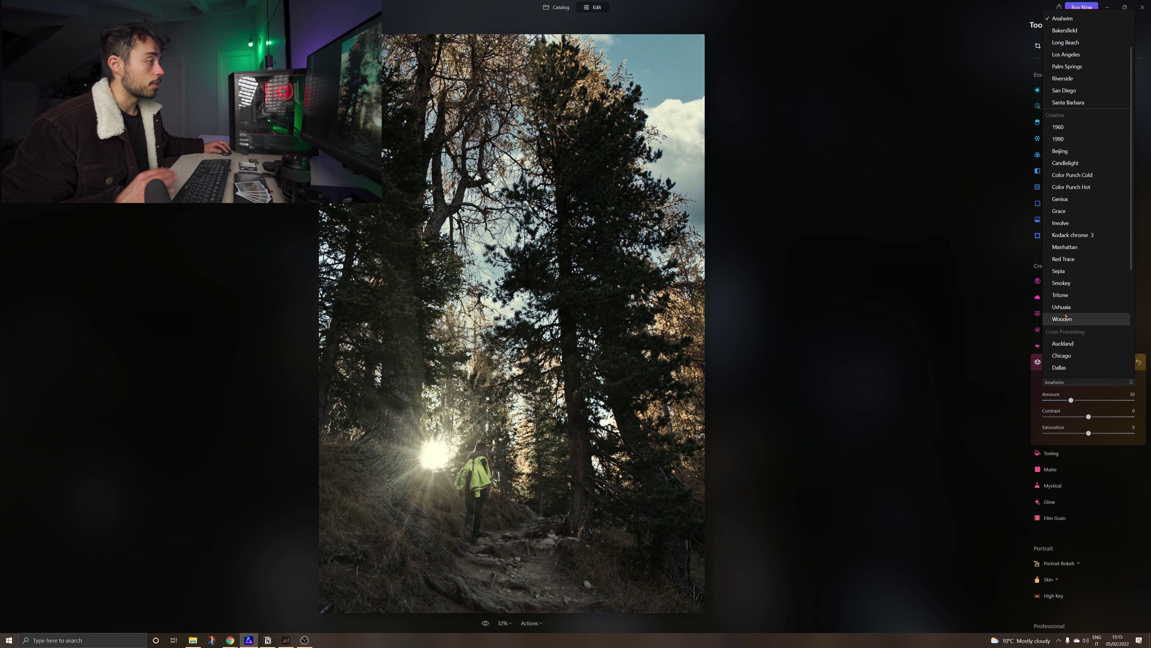
left_click(1070, 383)
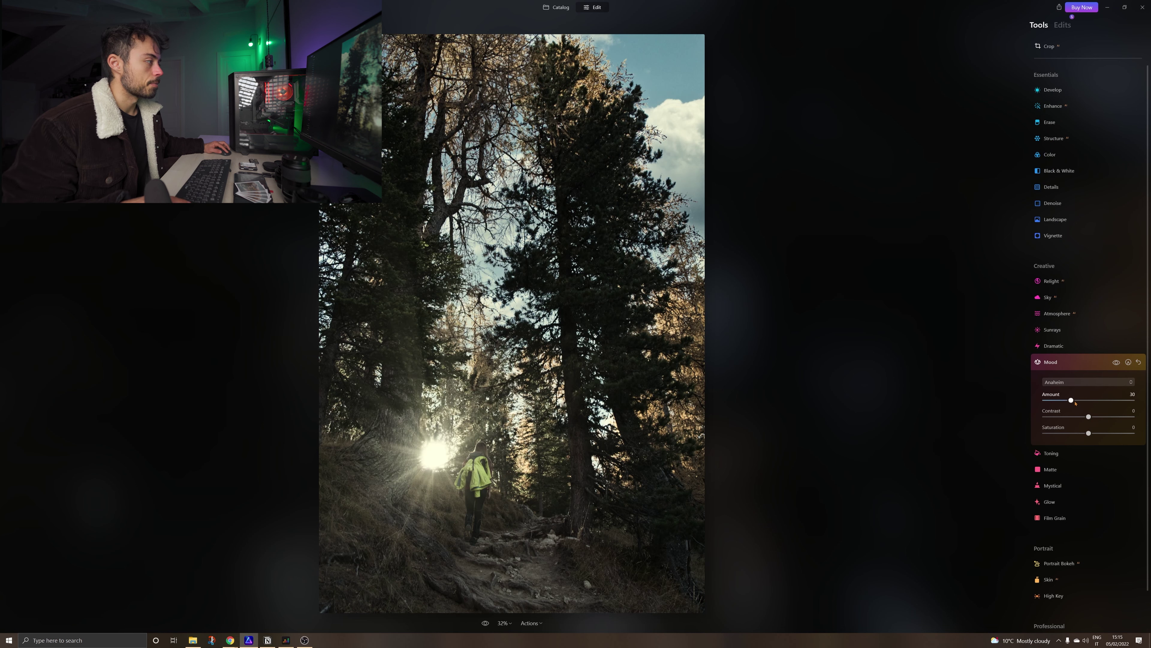
left_click_drag(1074, 403, 1069, 407)
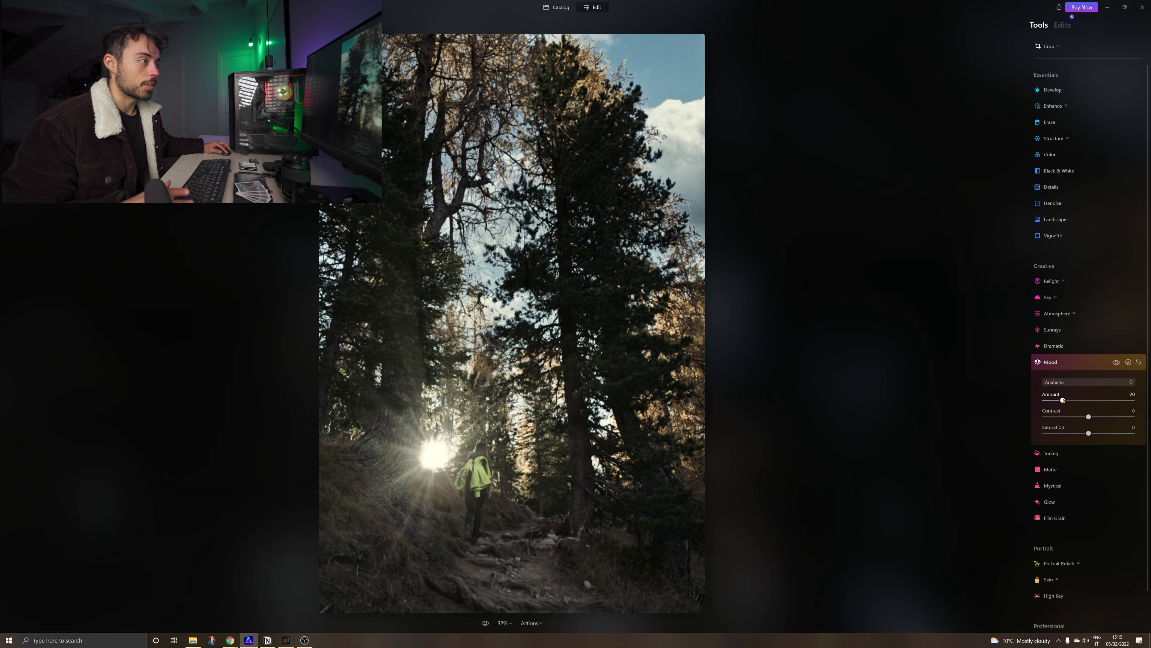
- Apply a Mystical effect to the forest photo by raising its Amount
left_click(1061, 485)
left_click_drag(1045, 436, 1053, 436)
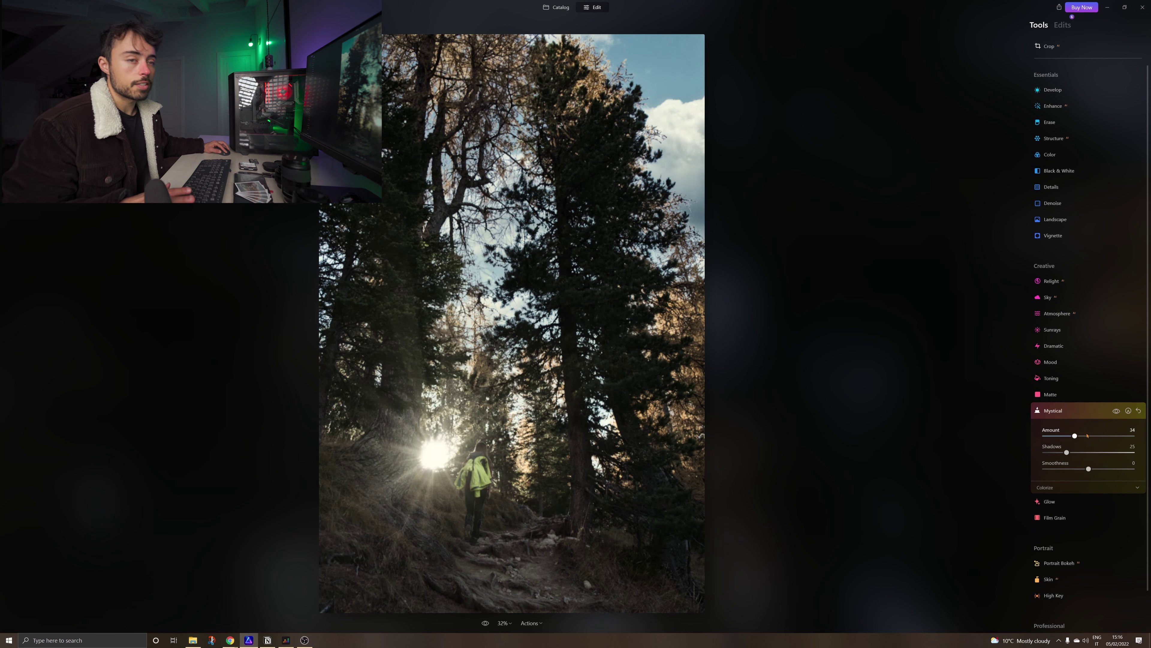
left_click(1049, 501)
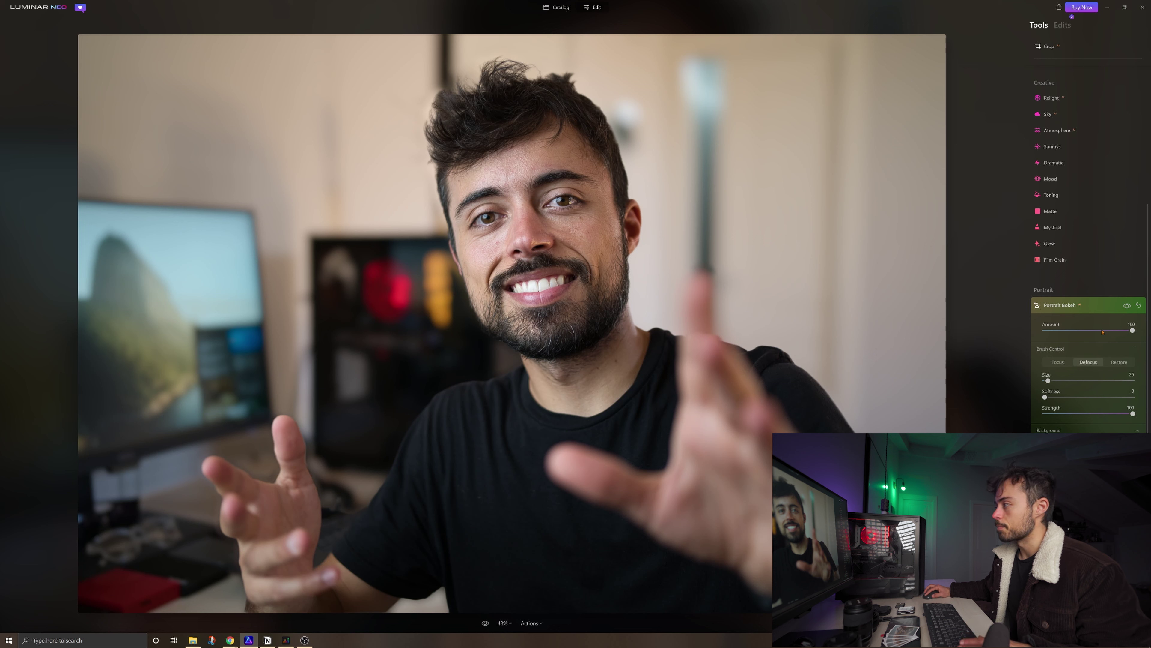
- Toggle Portrait Bokeh repeatedly to compare blurred and sharp backgrounds, ending with it hidden
left_click(1127, 306)
left_click(1127, 306)
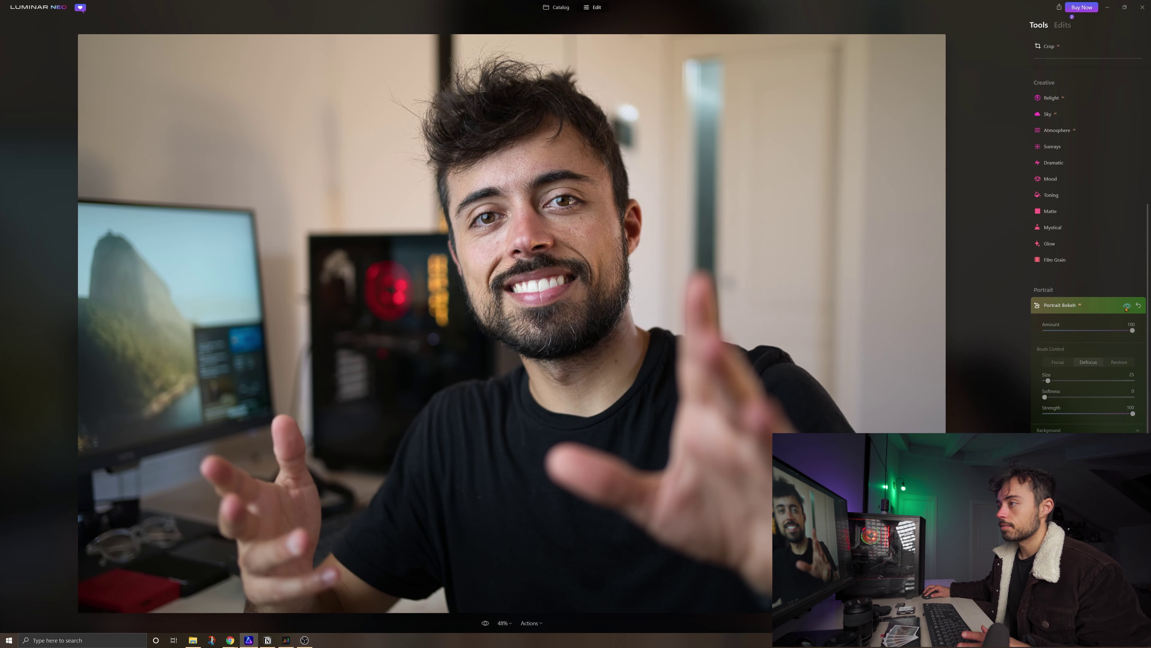
left_click(1127, 306)
left_click(1126, 306)
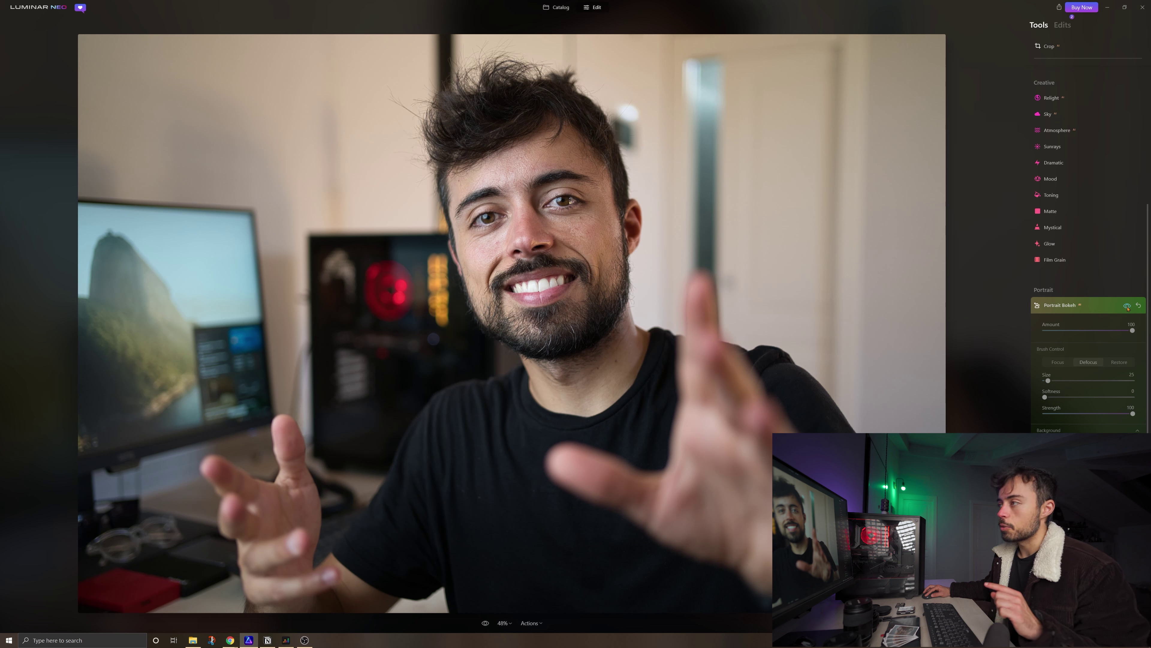
left_click(1127, 306)
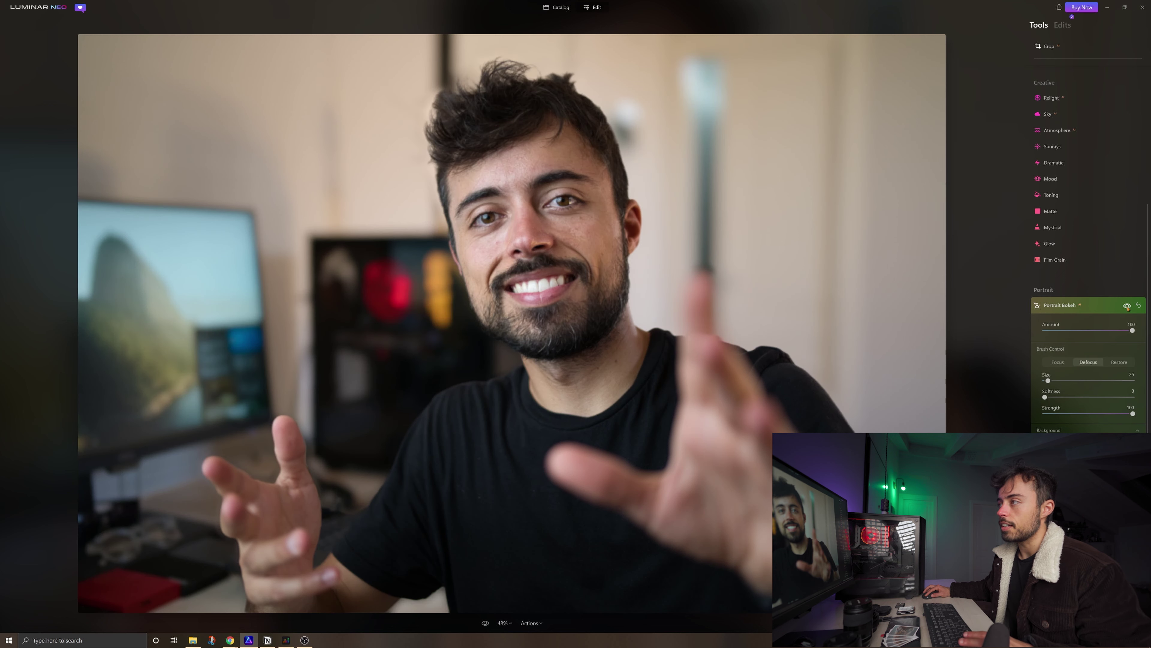
left_click(1127, 306)
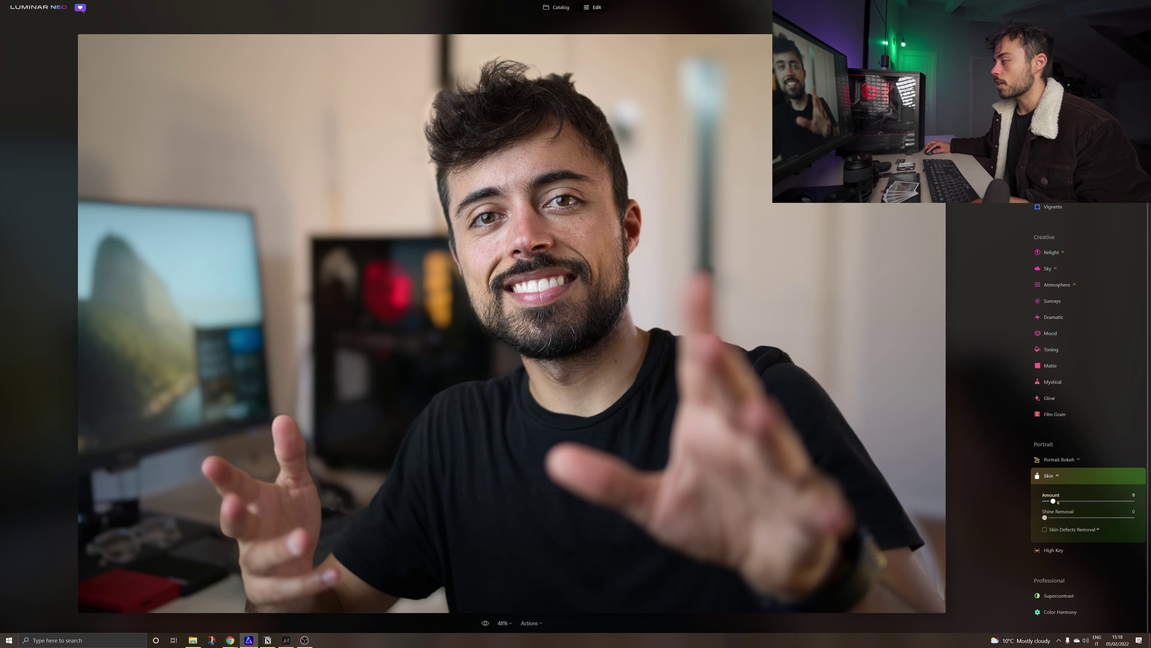
- Zoom to 100% near the eye, compare Skin smoothing on and off, then fit the portrait
mouse_move(1141, 496)
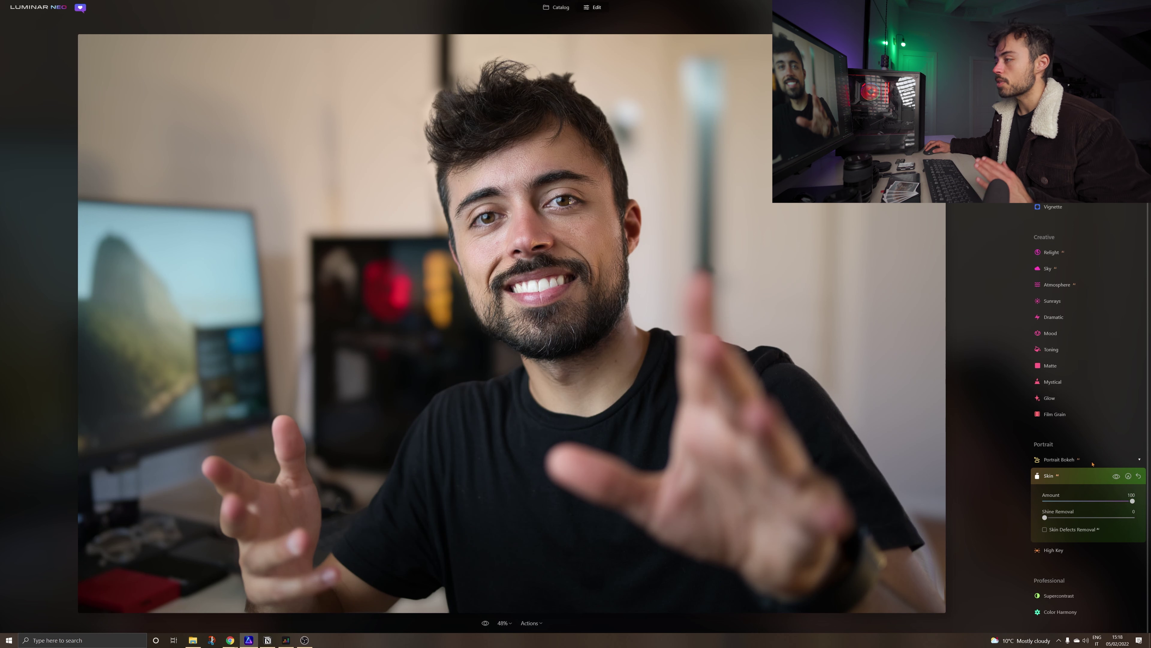
left_click(605, 199)
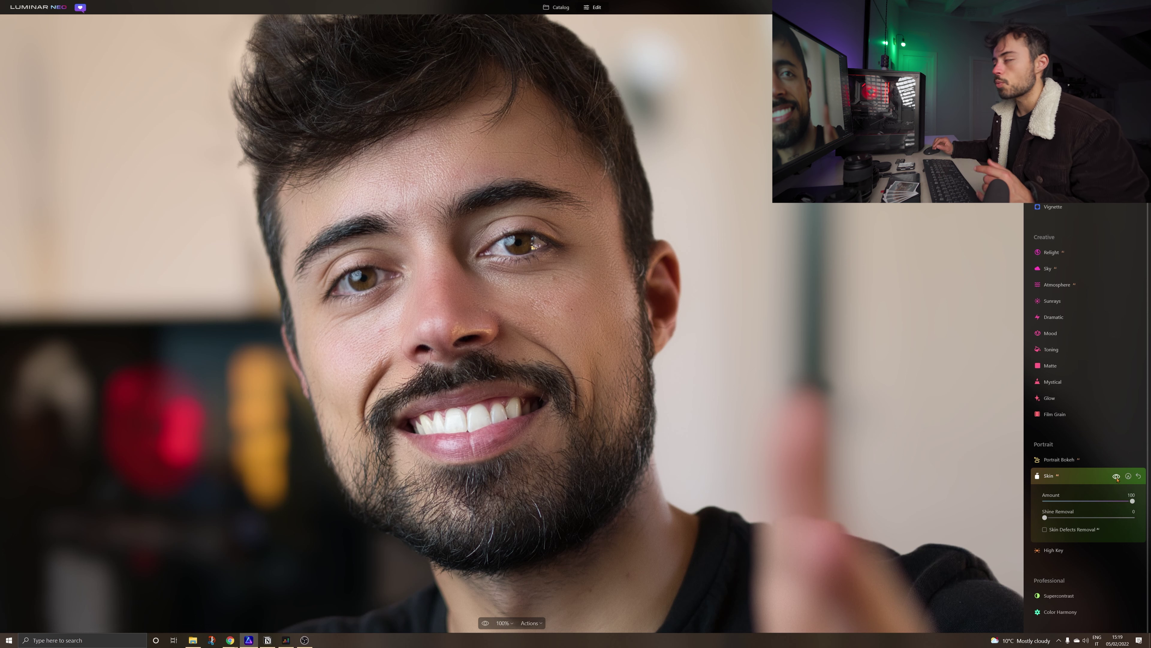
left_click(1117, 476)
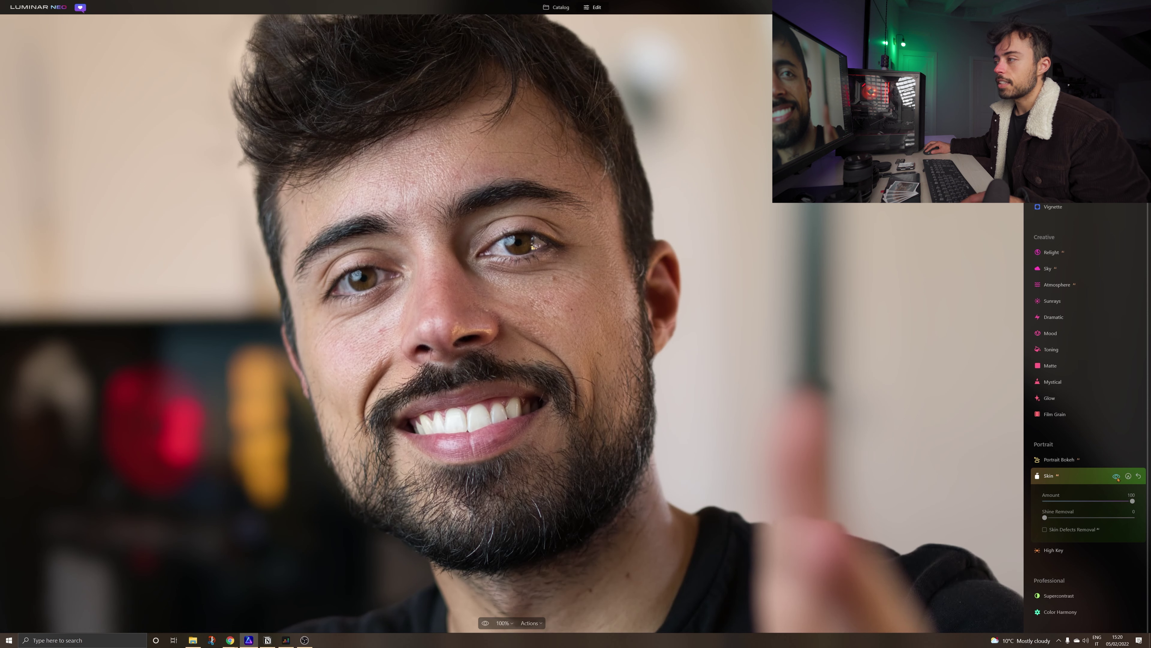
left_click(1117, 476)
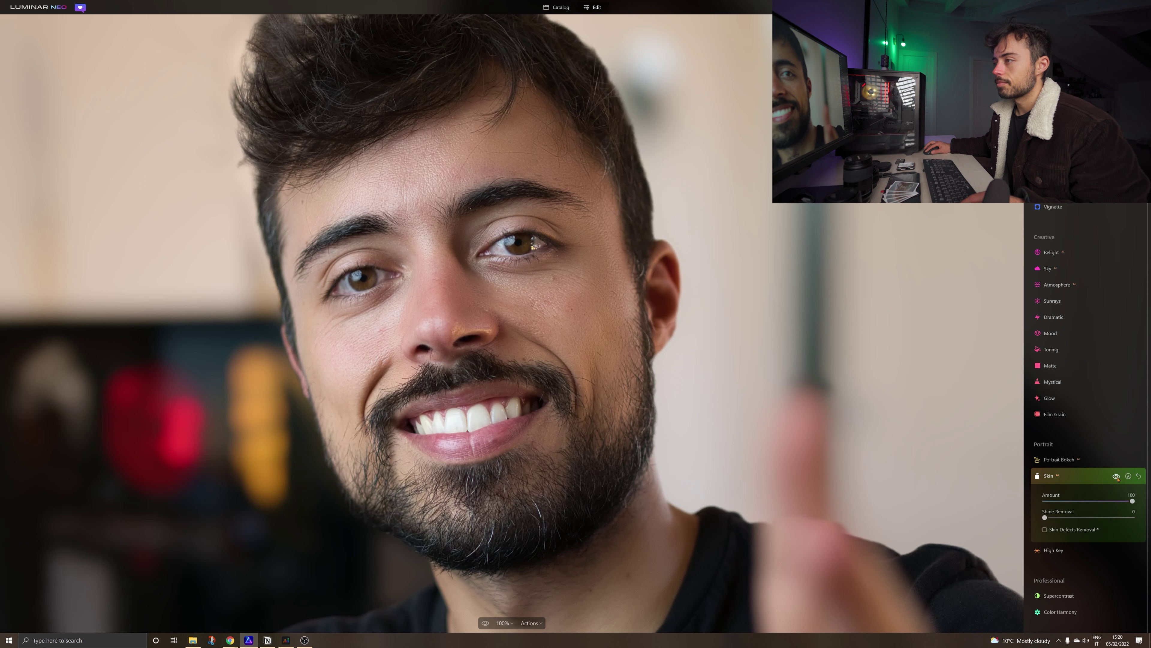
left_click(660, 364)
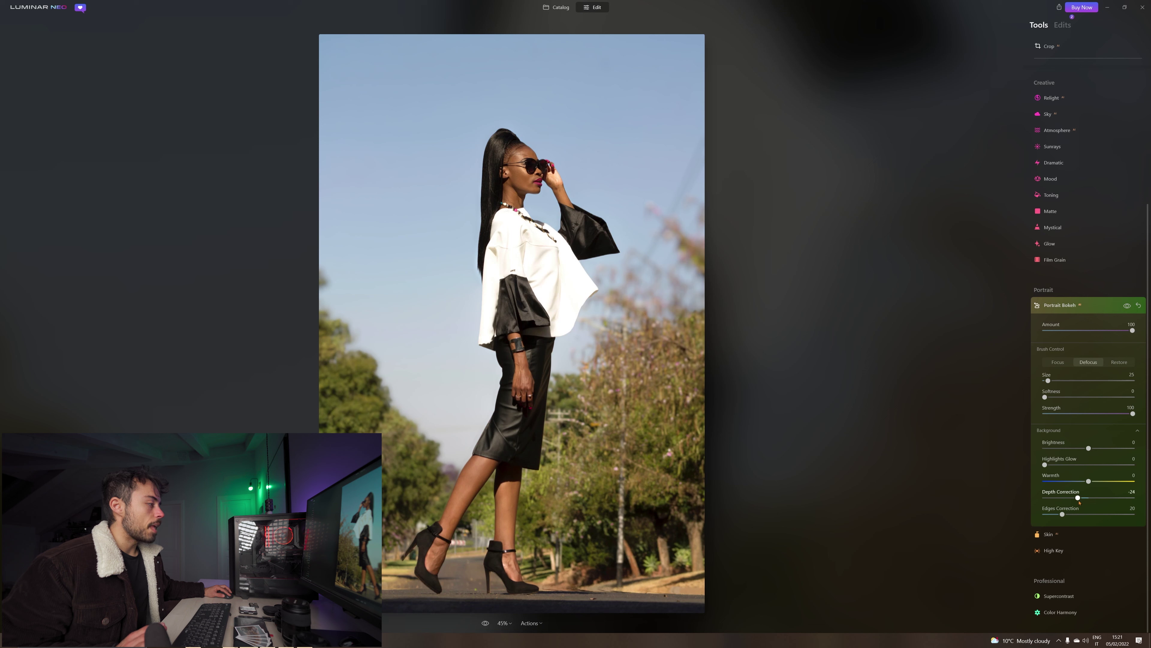
- Adjust Portrait Bokeh Depth Correction and paint the shoe into the in-focus mask
left_click_drag(1089, 498, 1035, 500)
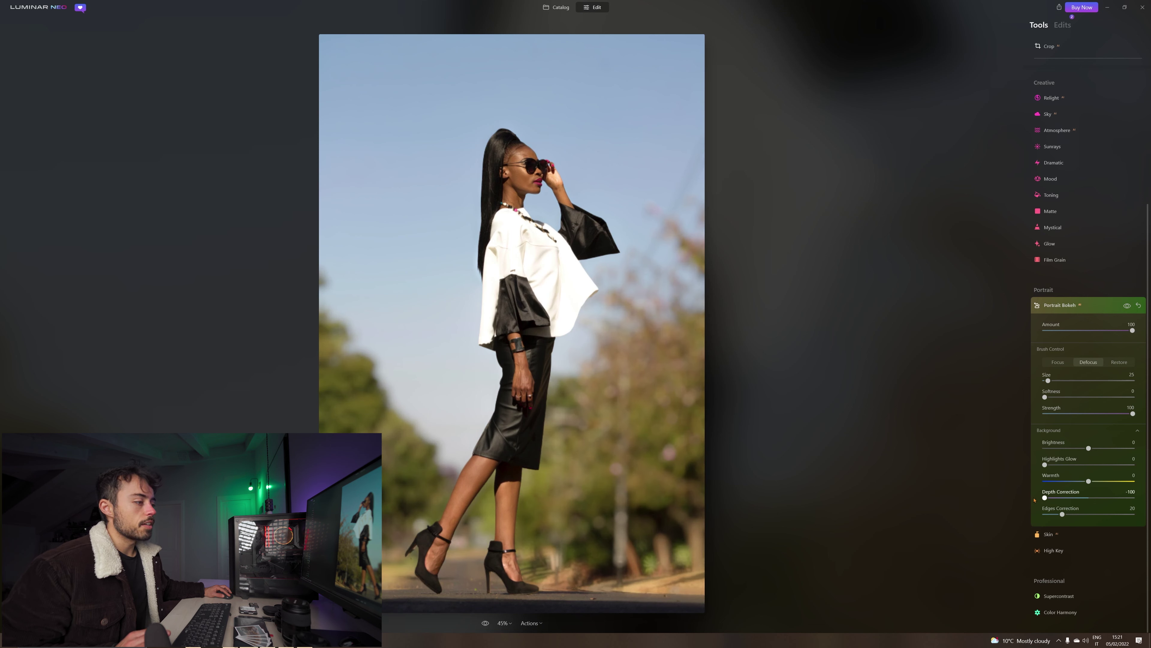
left_click_drag(1034, 499, 1096, 497)
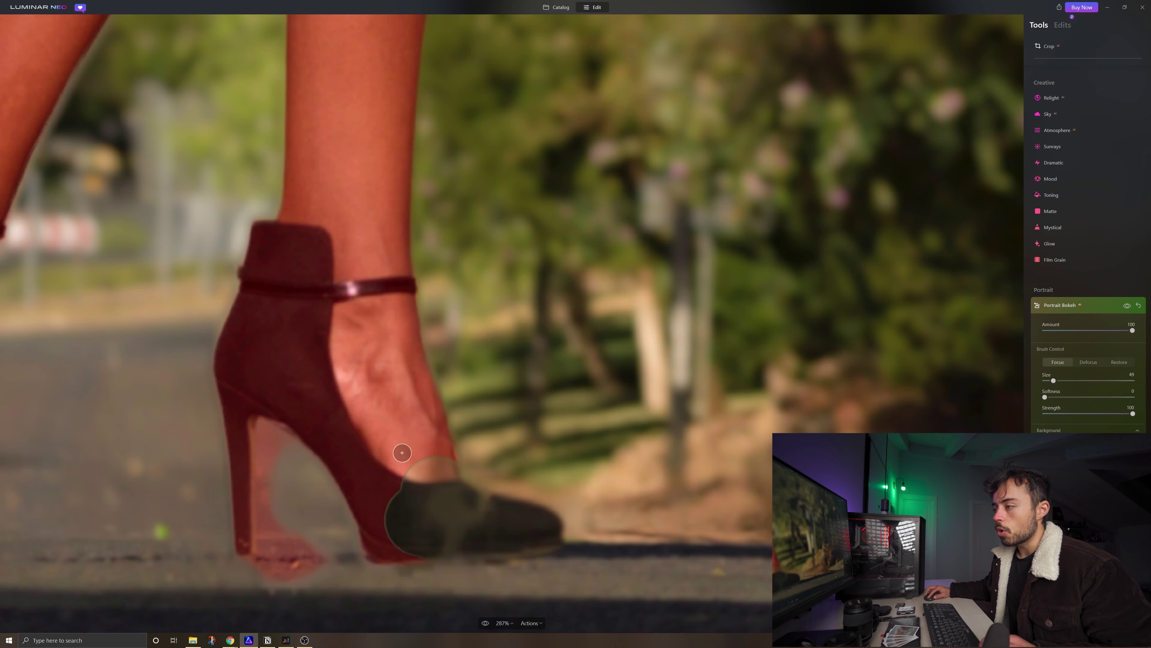
left_click_drag(420, 472, 435, 490)
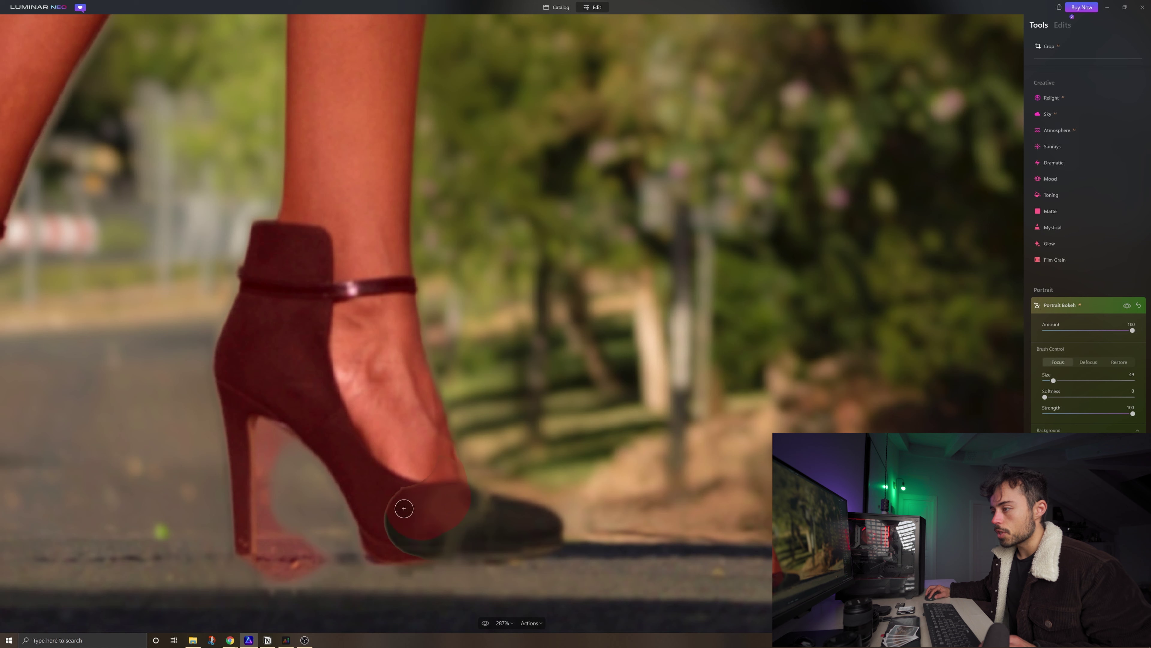
left_click_drag(455, 532, 536, 530)
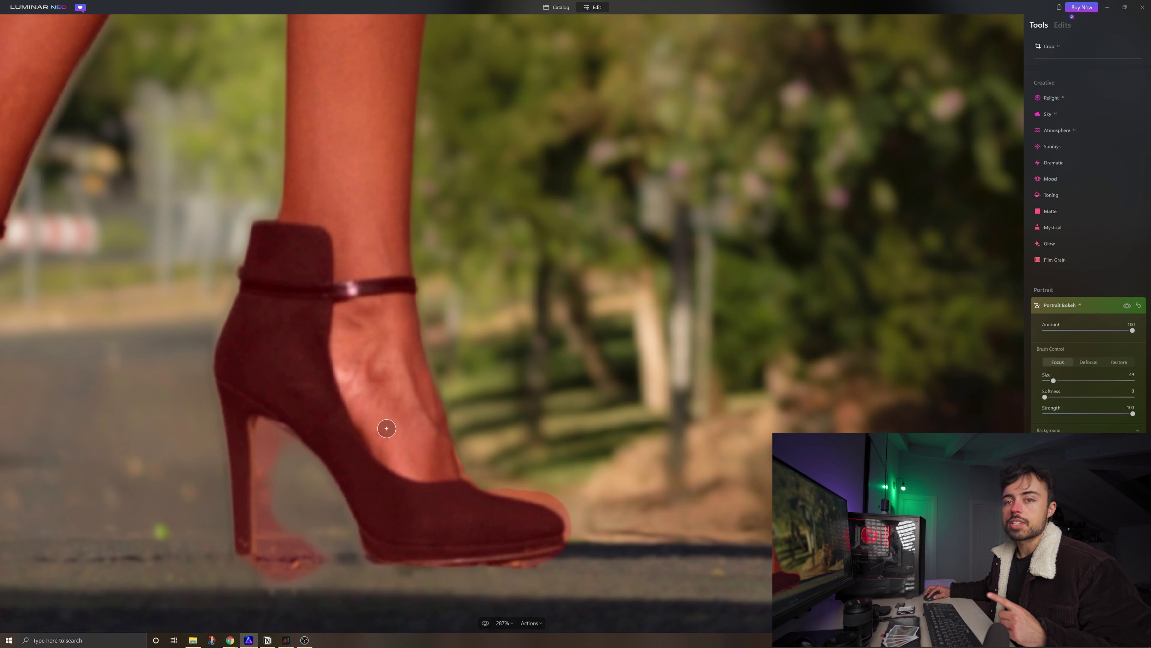
- Remove the mask spill below the heel with Defocus, zoom out, and compare the bokeh off and on
left_click(616, 393)
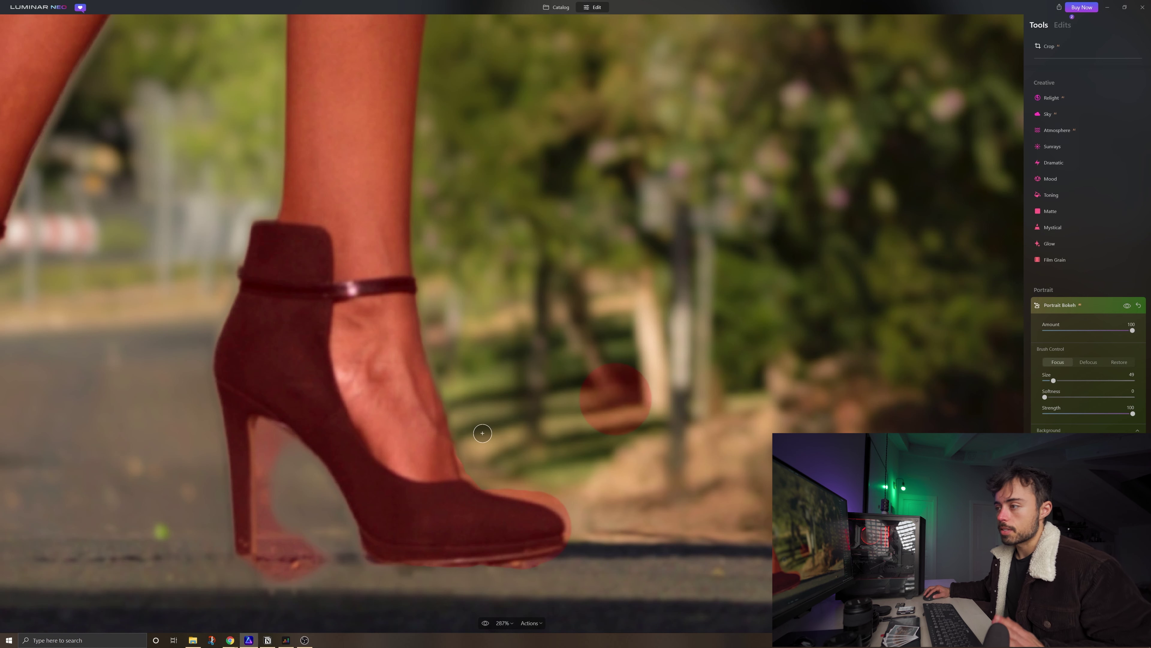
left_click(1089, 362)
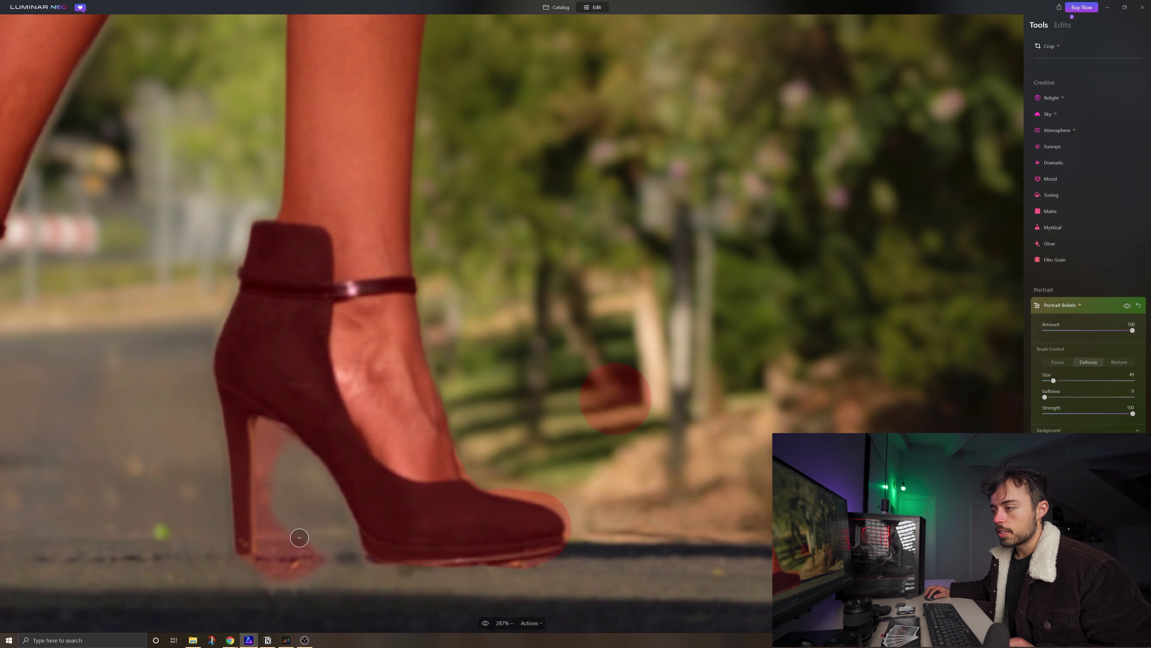
left_click_drag(300, 540, 273, 583)
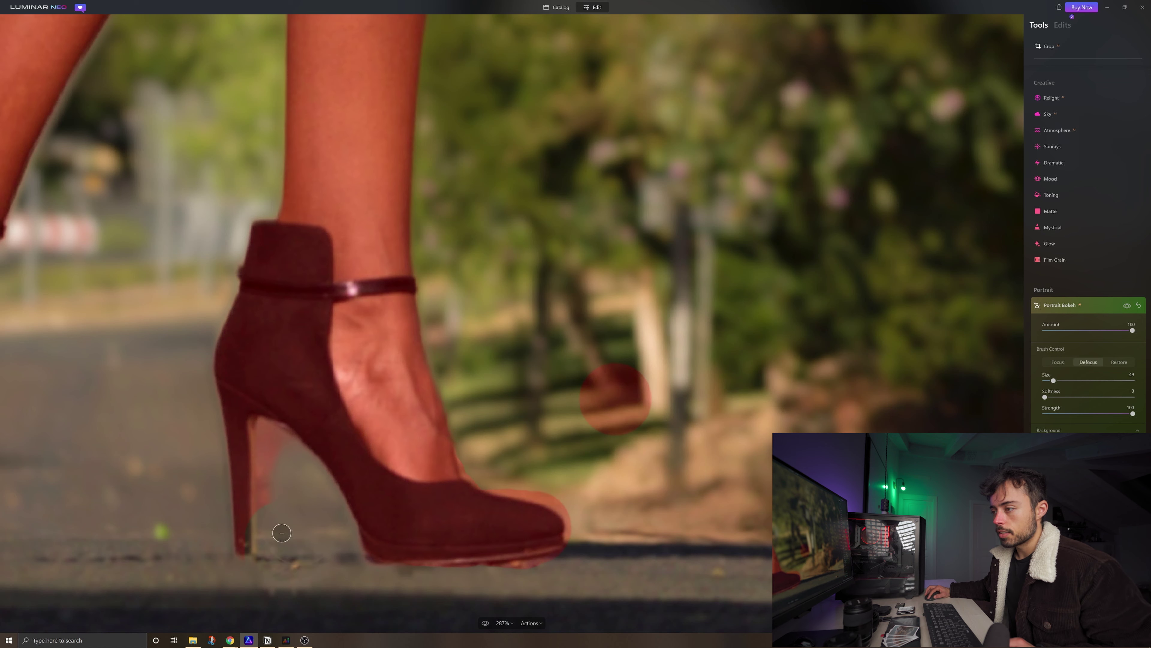
key("ctrl+0")
key("ctrl+minus")
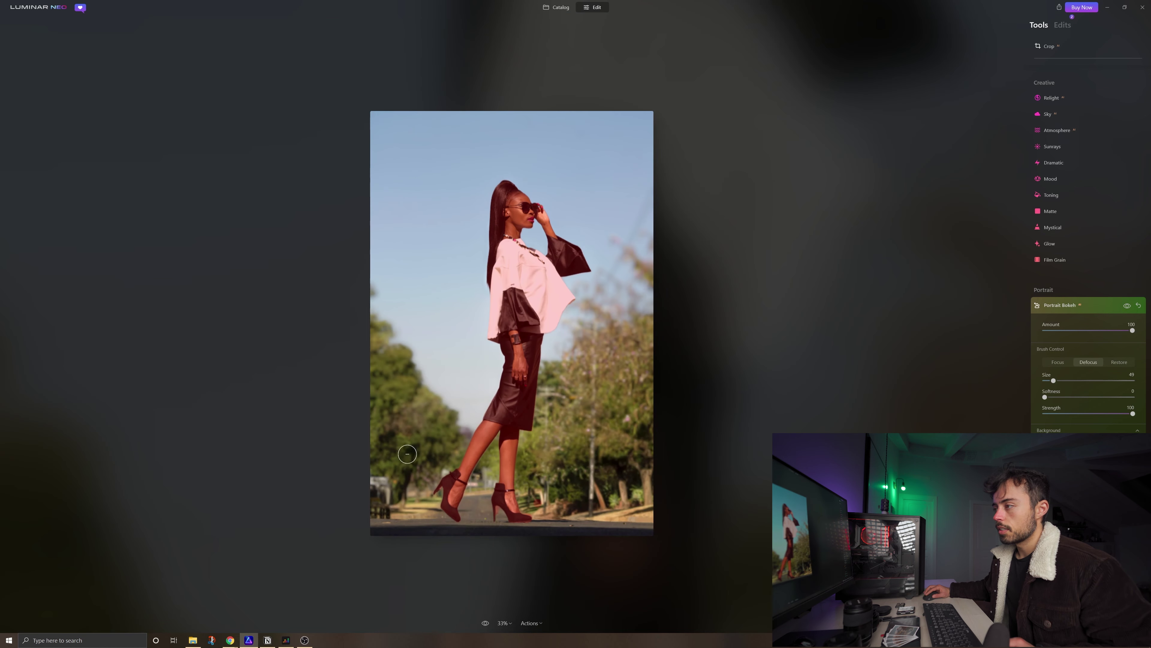
left_click(1127, 308)
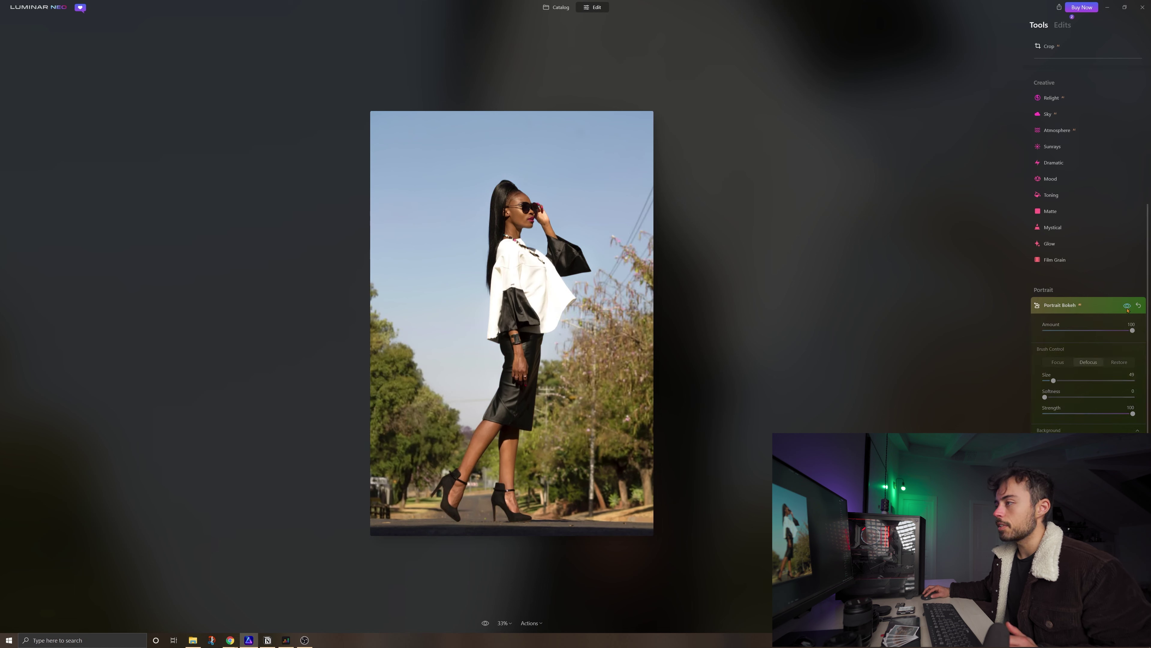
left_click(1127, 309)
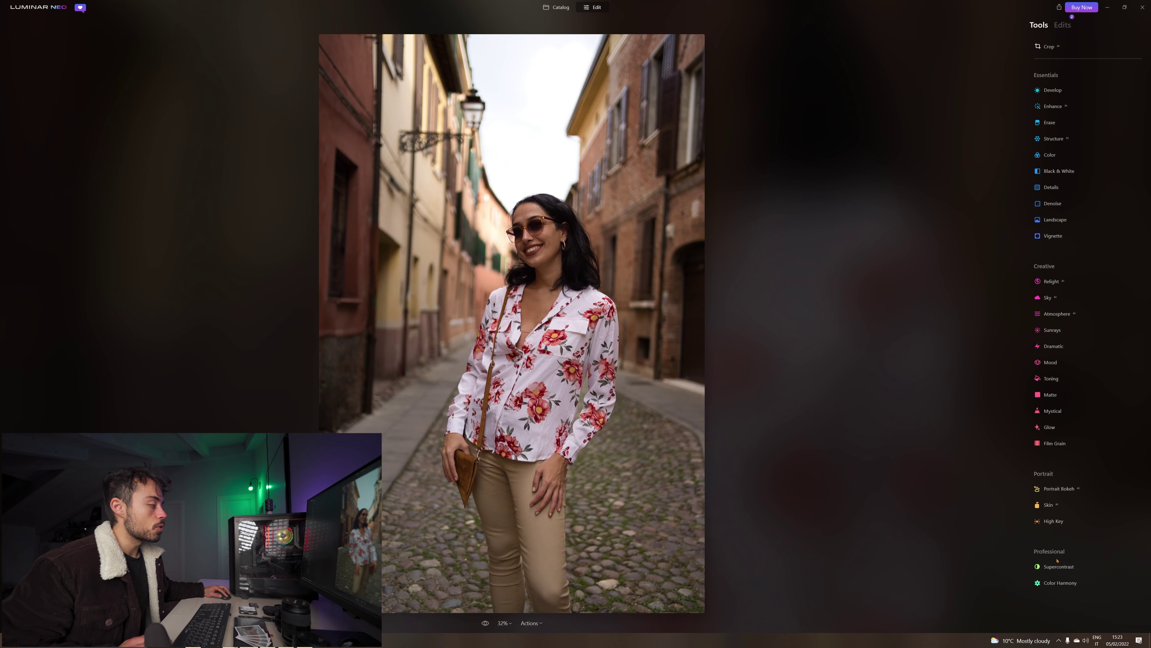
- Raise Supercontrast's highlights contrast to about 17, then scroll down to Color Harmony
left_click(1061, 566)
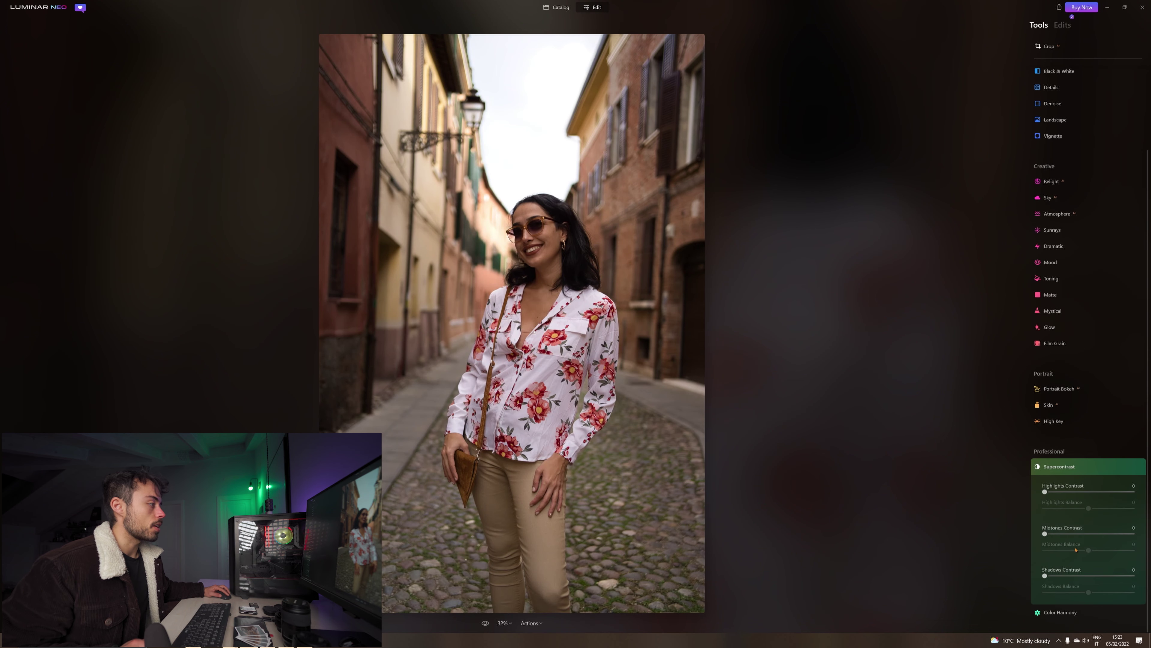
left_click(1047, 491)
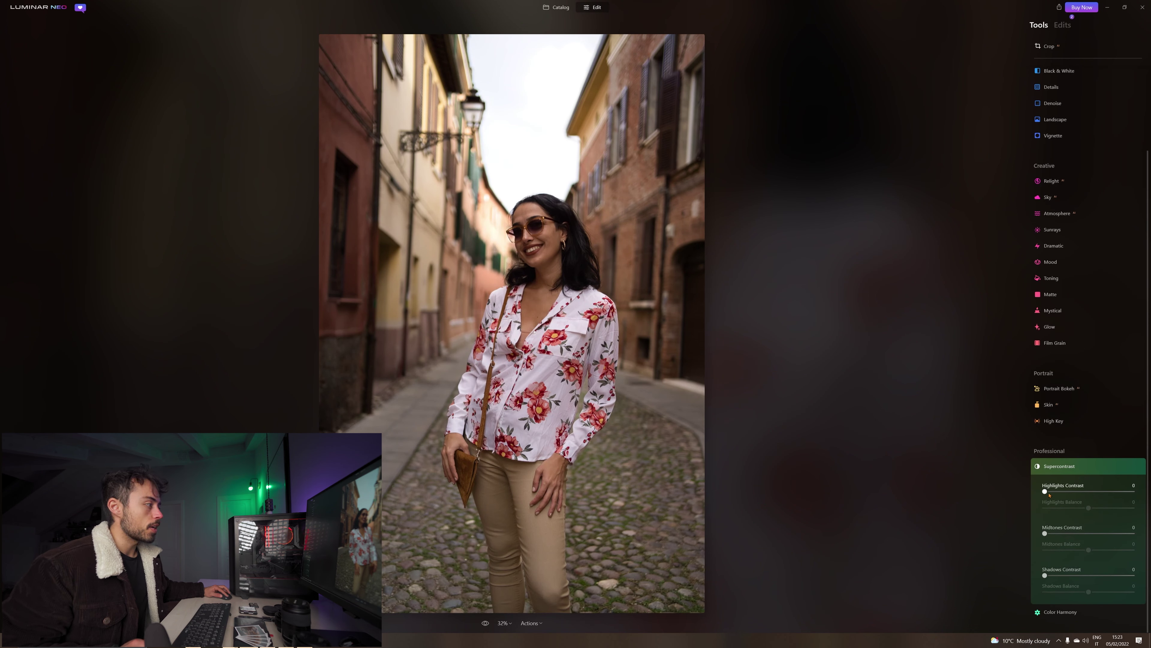
left_click_drag(1058, 497, 1064, 498)
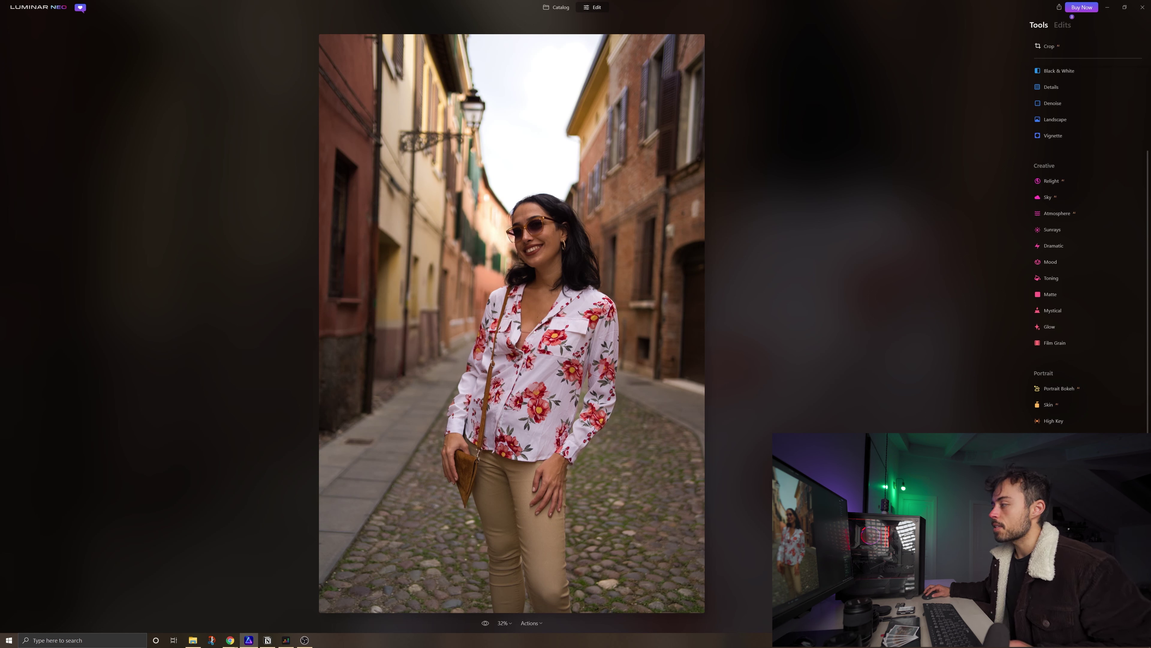
scroll(1079, 535, "down", 3)
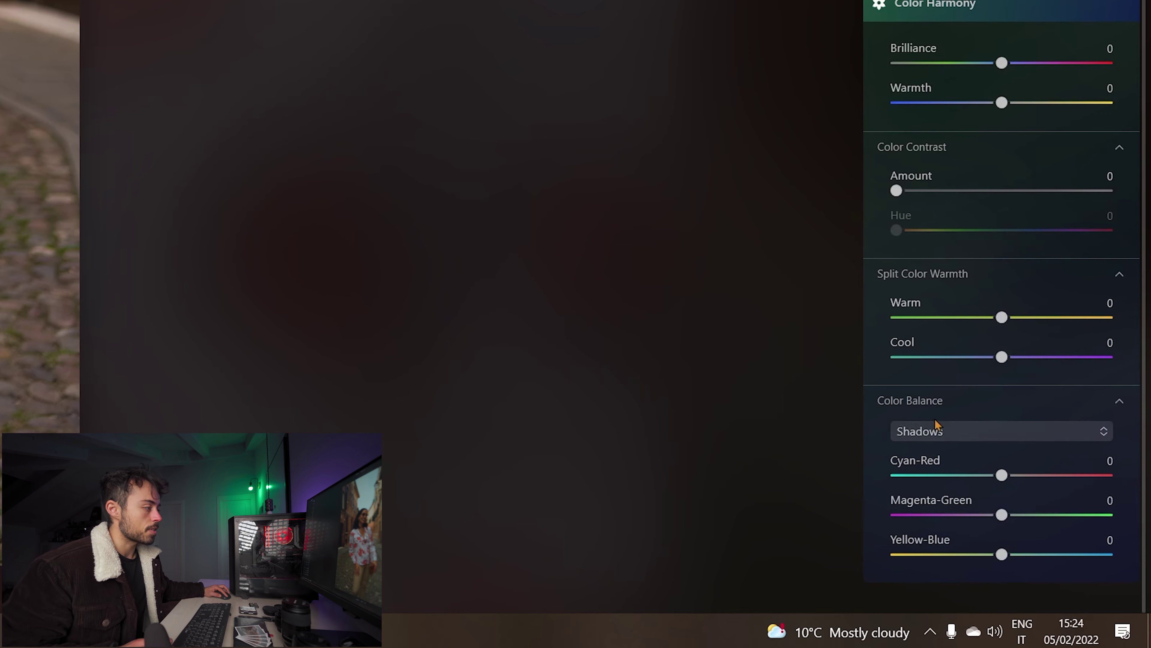
- In Color Balance, shift the shadows toward cyan to about -23
left_click(956, 430)
left_click(989, 433)
left_click_drag(1001, 475, 985, 477)
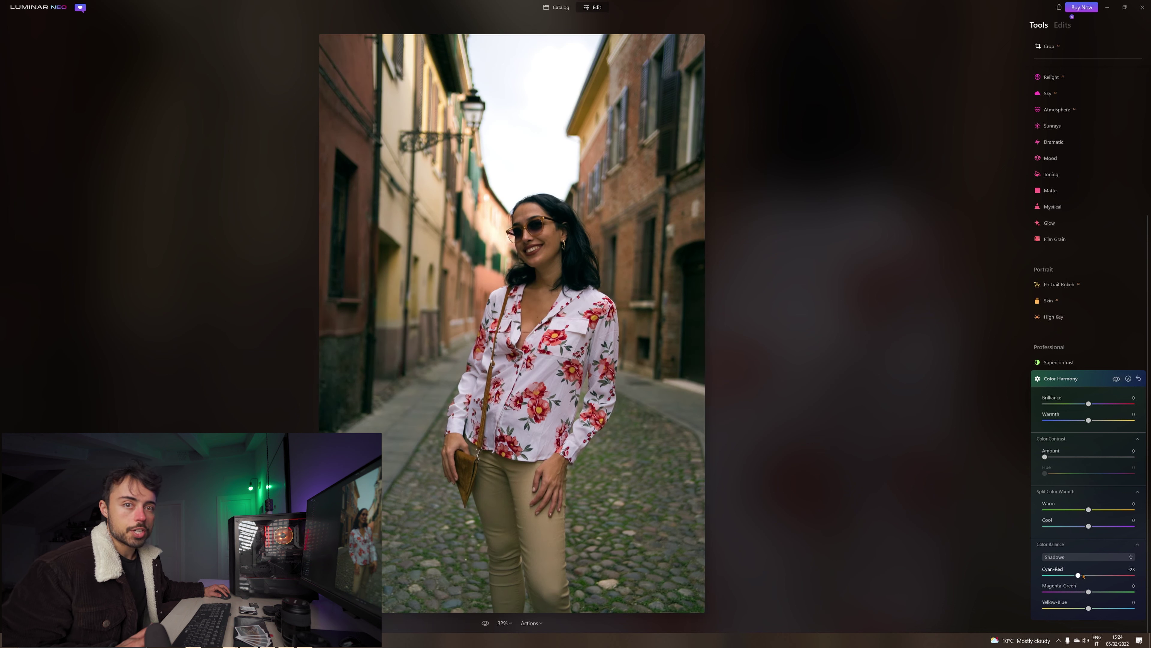
- Cool the highlights toward blue to about -25, then switch the balance to midtones
left_click(1092, 557)
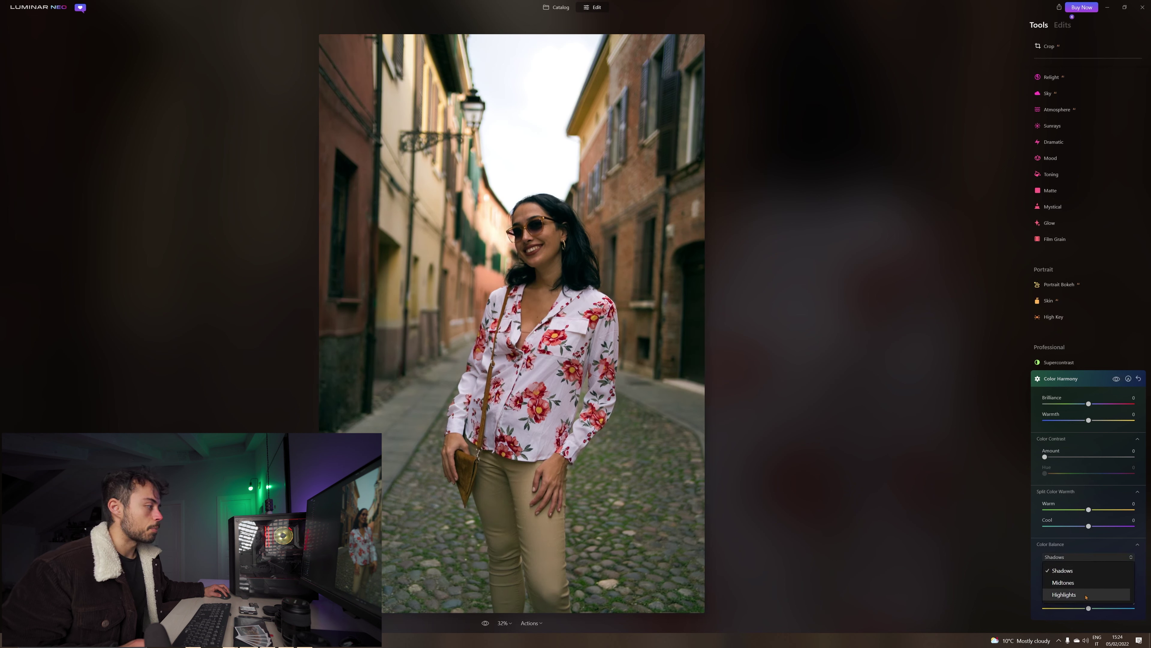
left_click(1099, 592)
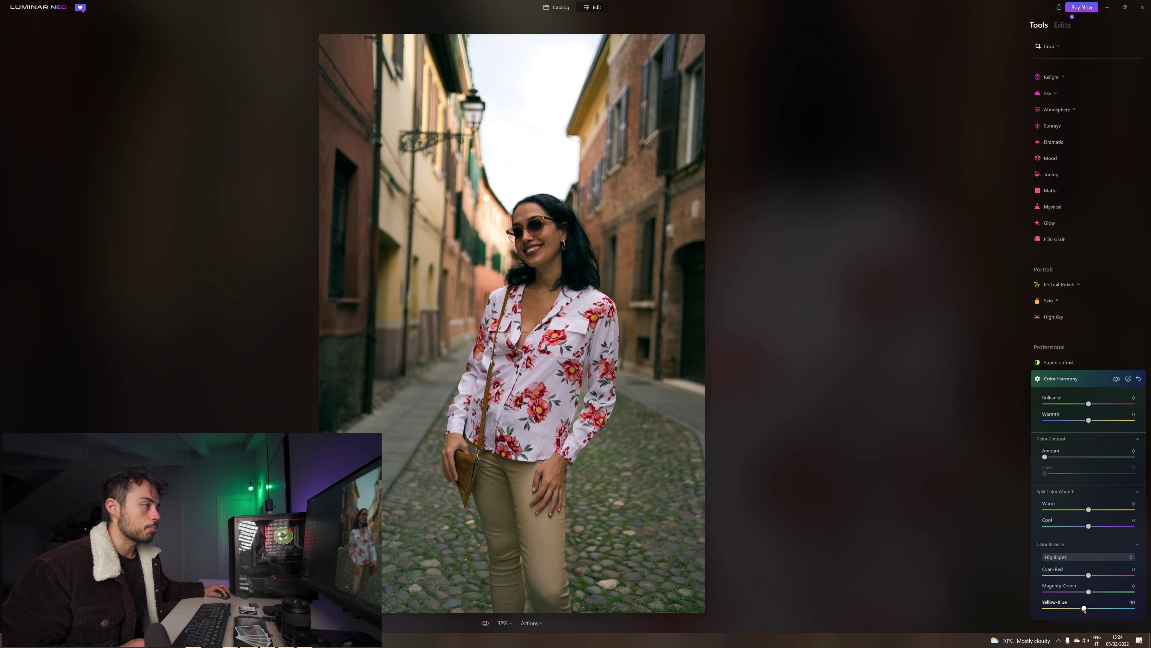
left_click_drag(1083, 609, 1080, 609)
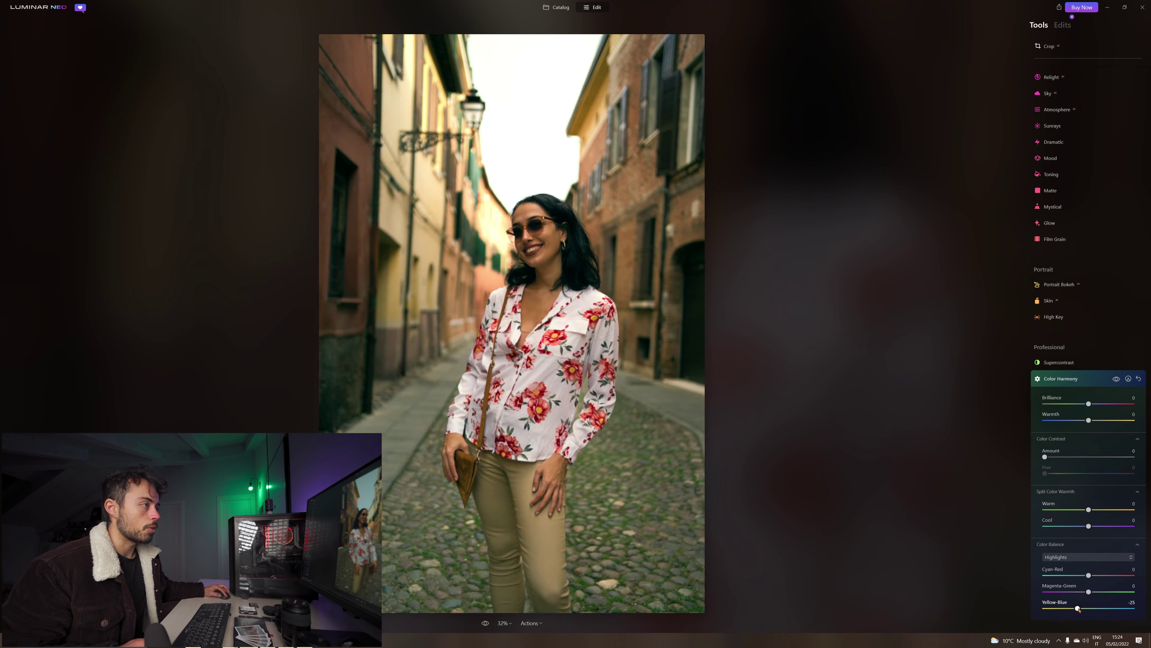
left_click(1092, 557)
left_click(1088, 584)
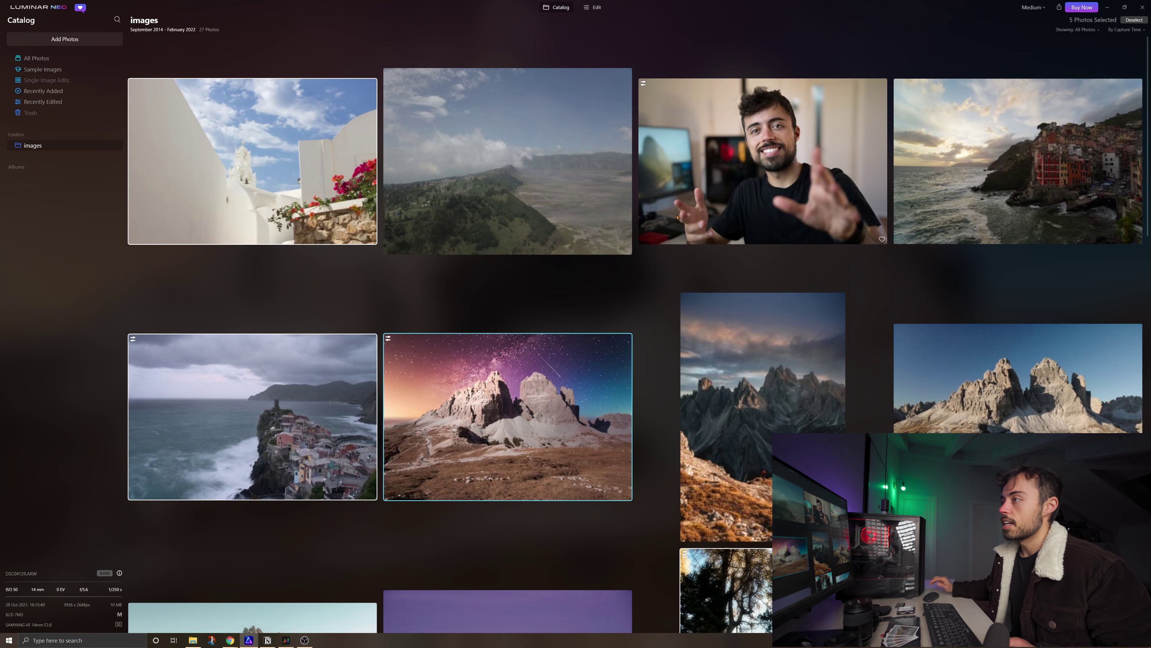
- Set the export destination to the exports folder and JPEG quality to 100
scroll(678, 217, "down", 10)
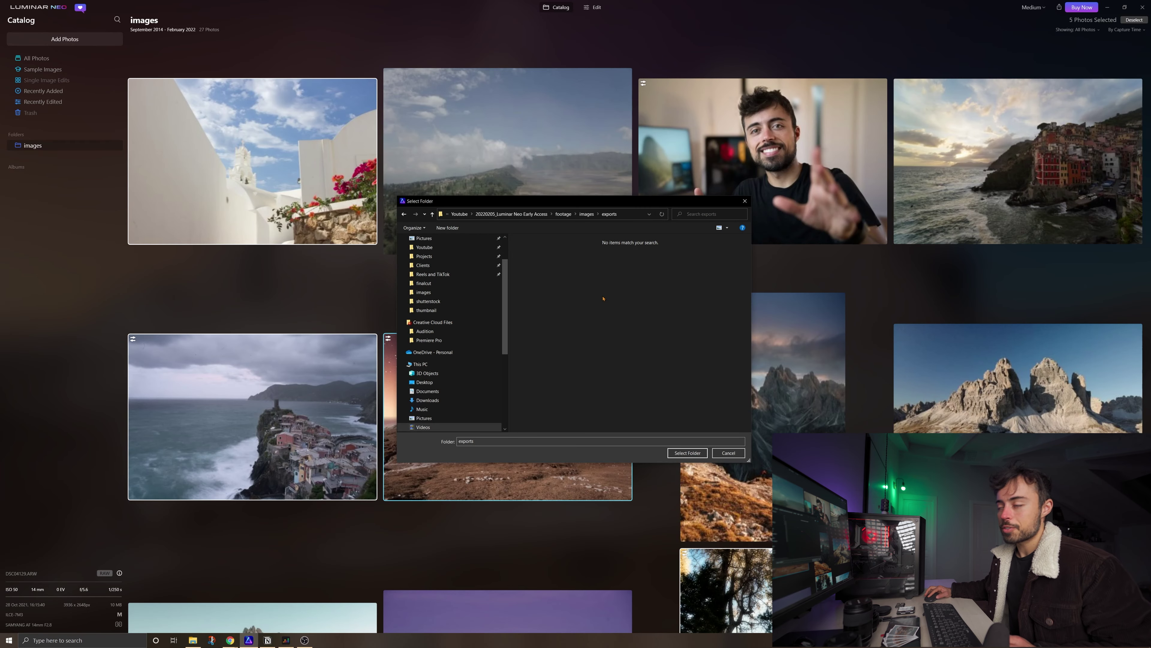
left_click(688, 453)
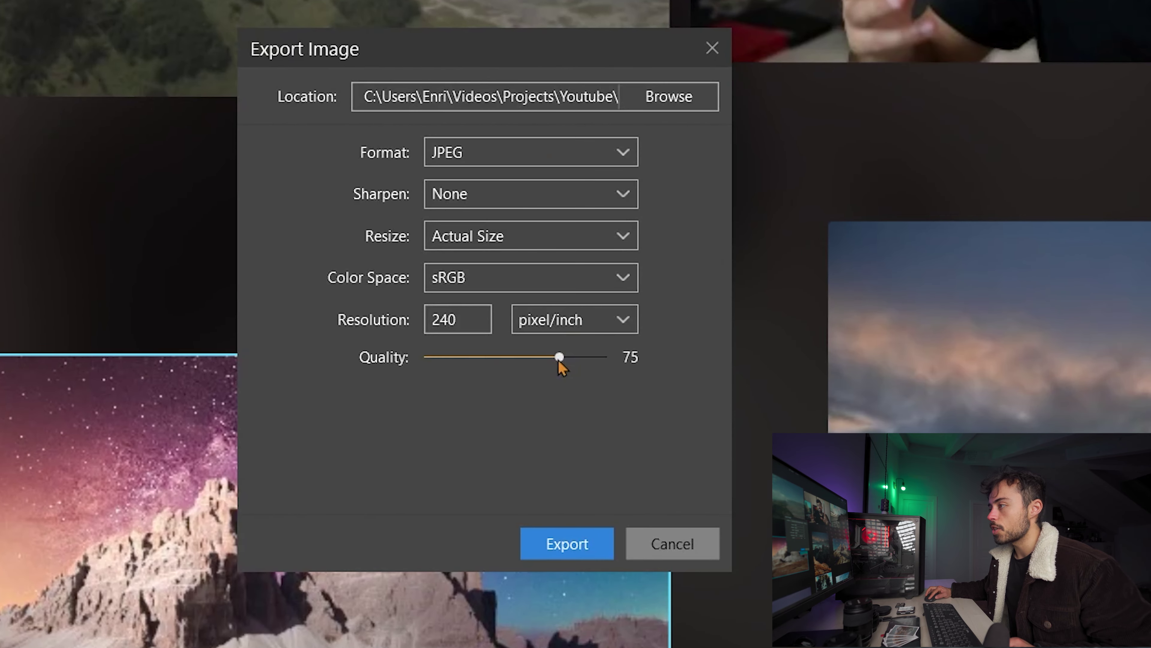
left_click_drag(558, 361, 707, 358)
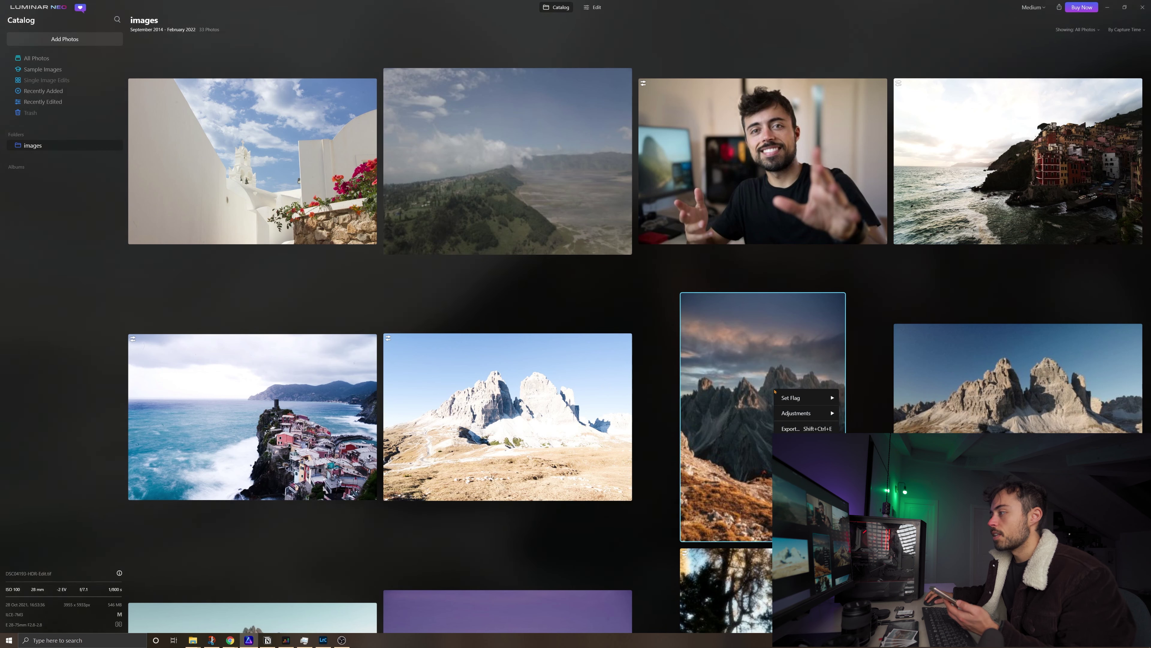
- Pair the phone through File > Share > Luminar Share and send the mountain photo to it
left_click(39, 7)
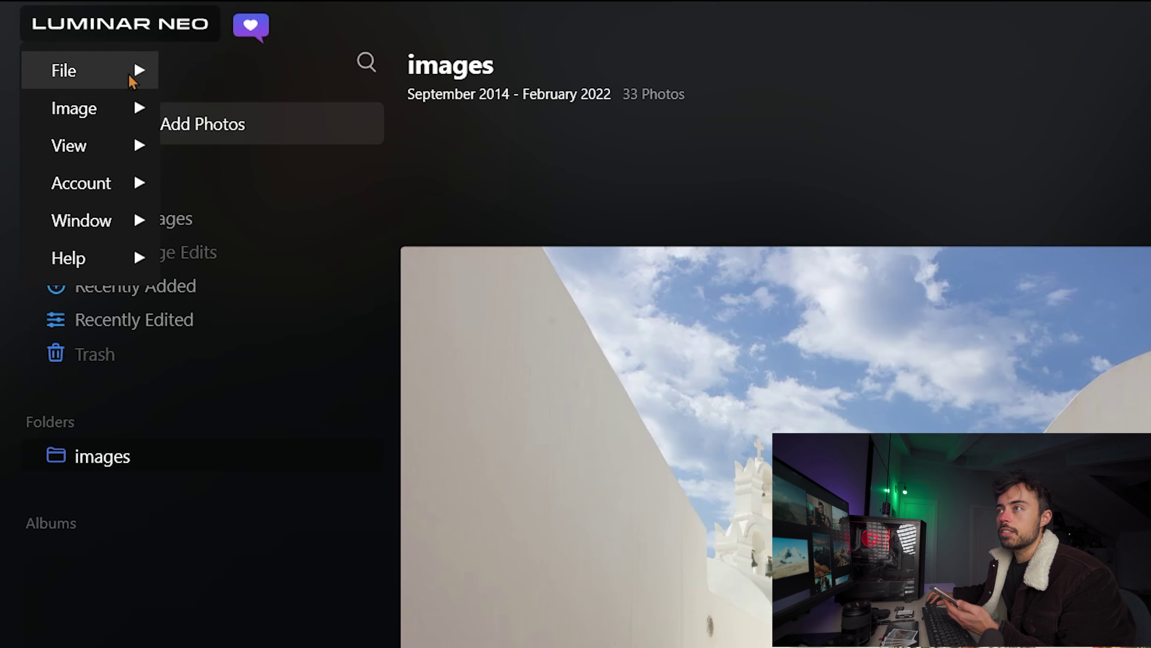
left_click(44, 24)
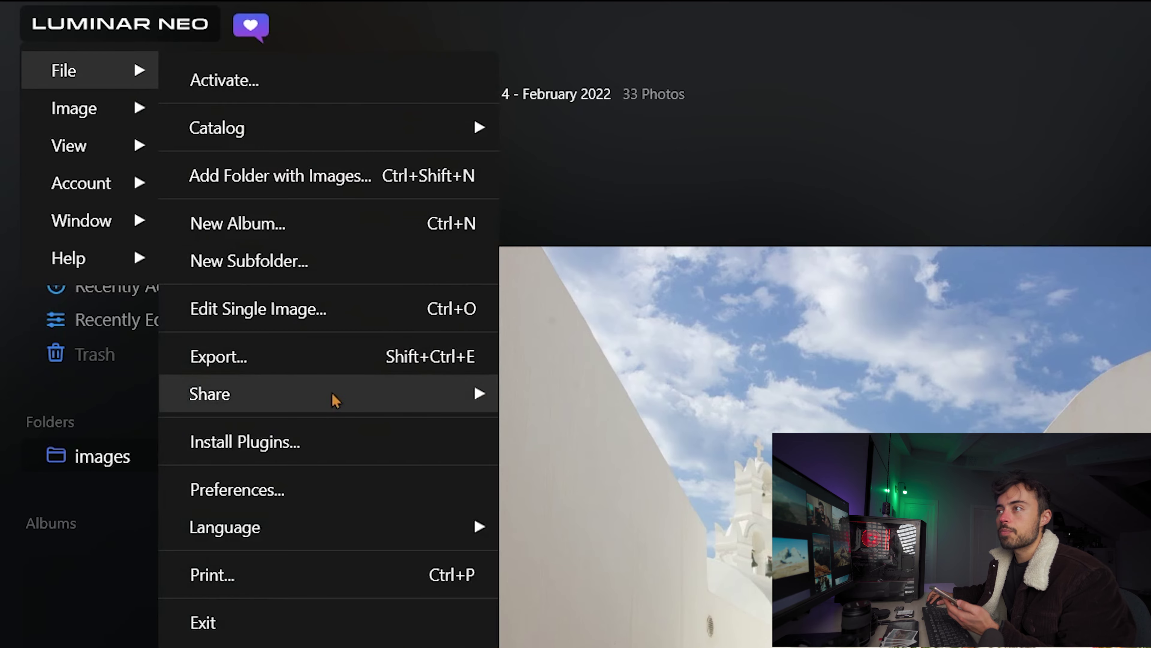
mouse_move(330, 403)
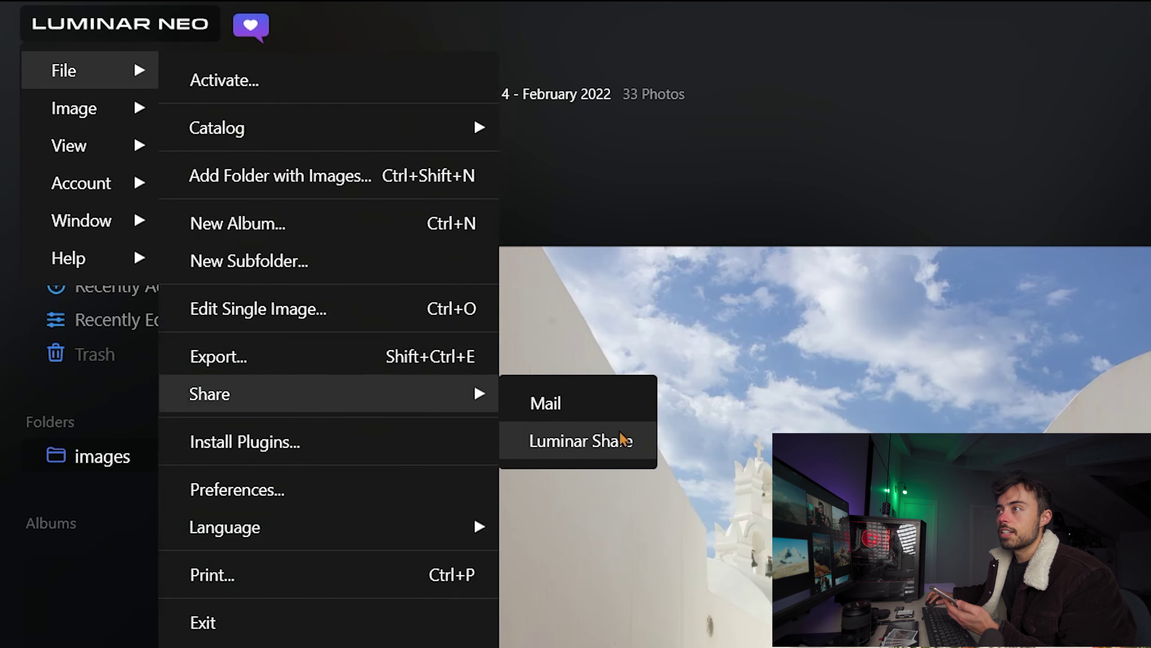
left_click(617, 453)
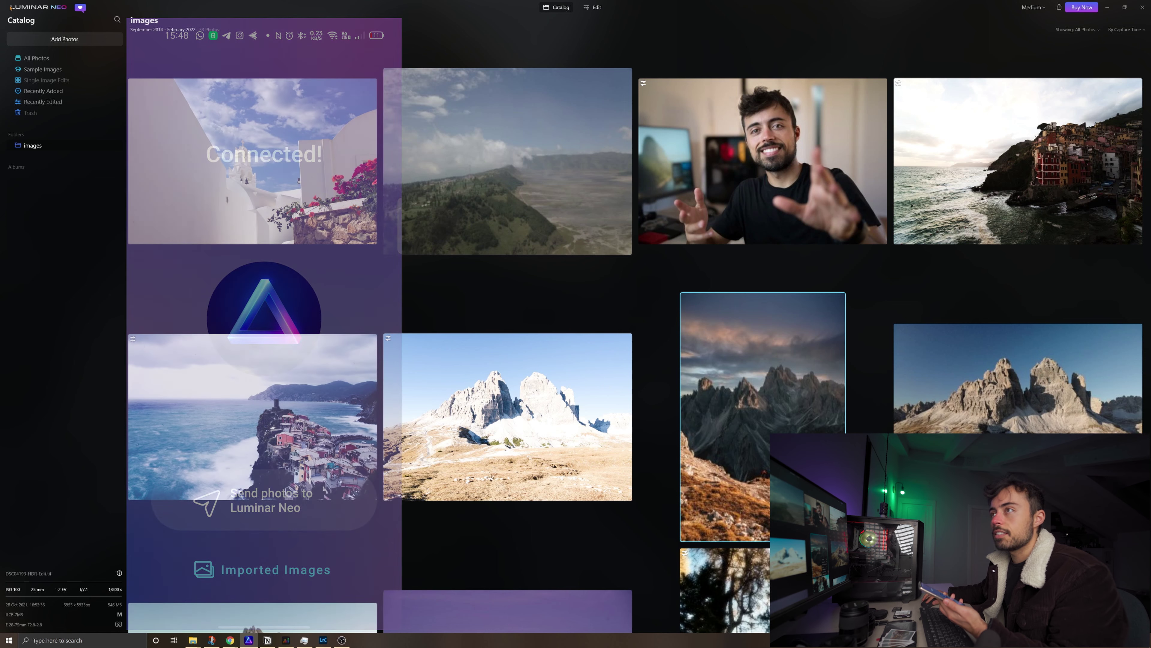
mouse_move(45, 23)
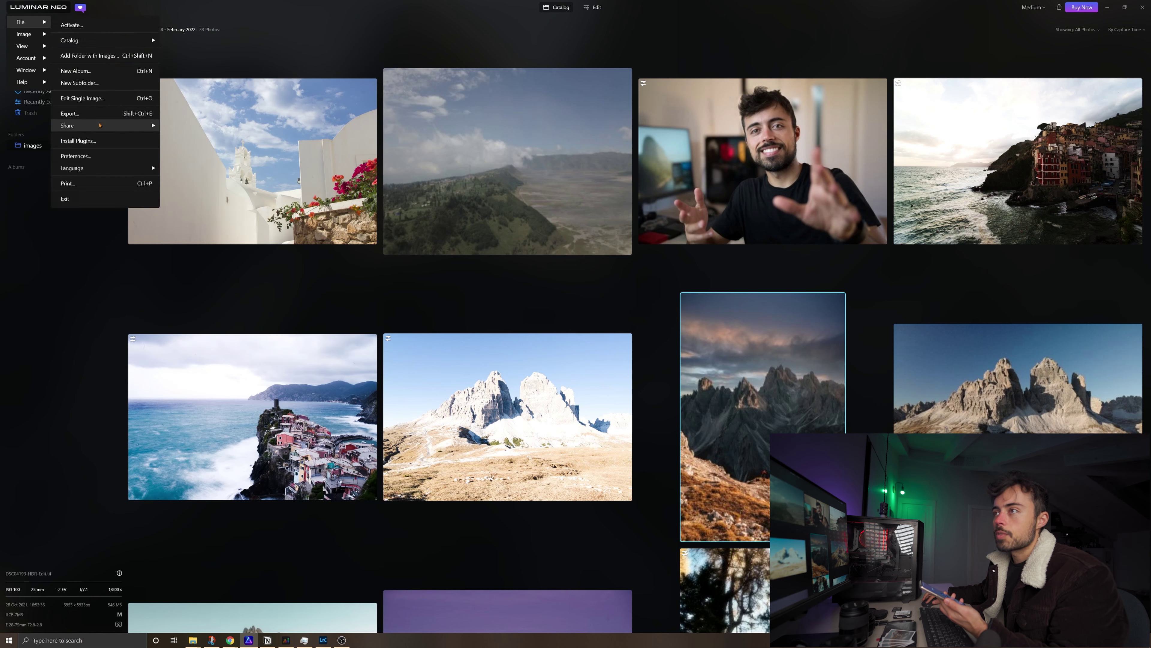
left_click(187, 139)
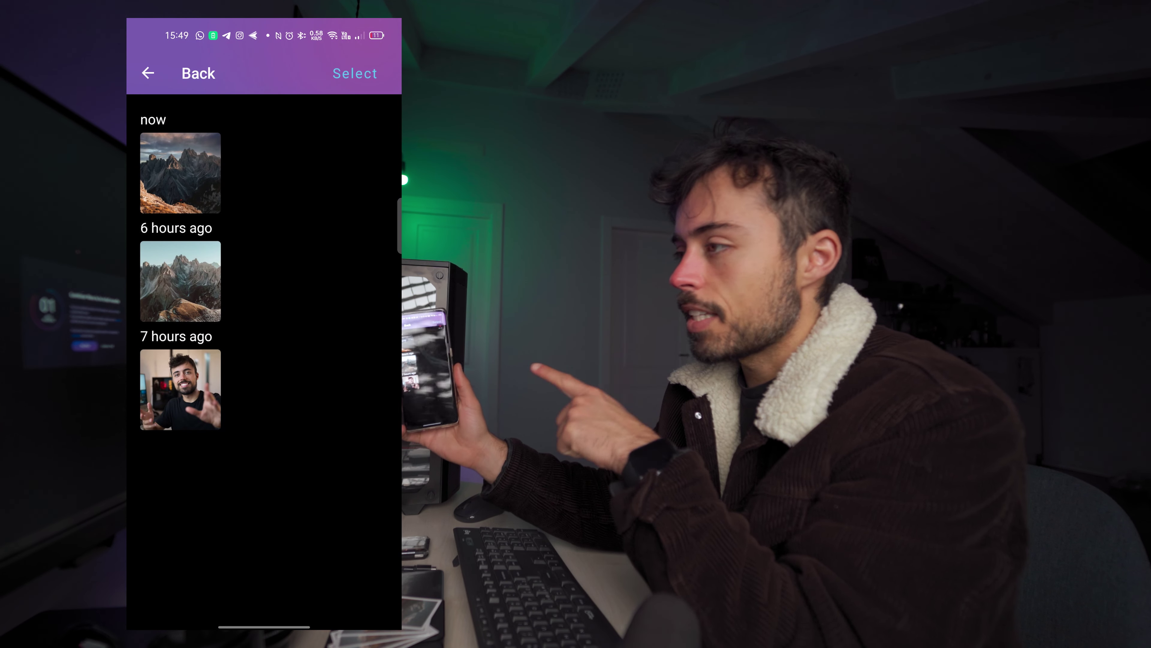
- Open the newly received mountain photo full-screen in the Luminar Share app
left_click(188, 167)
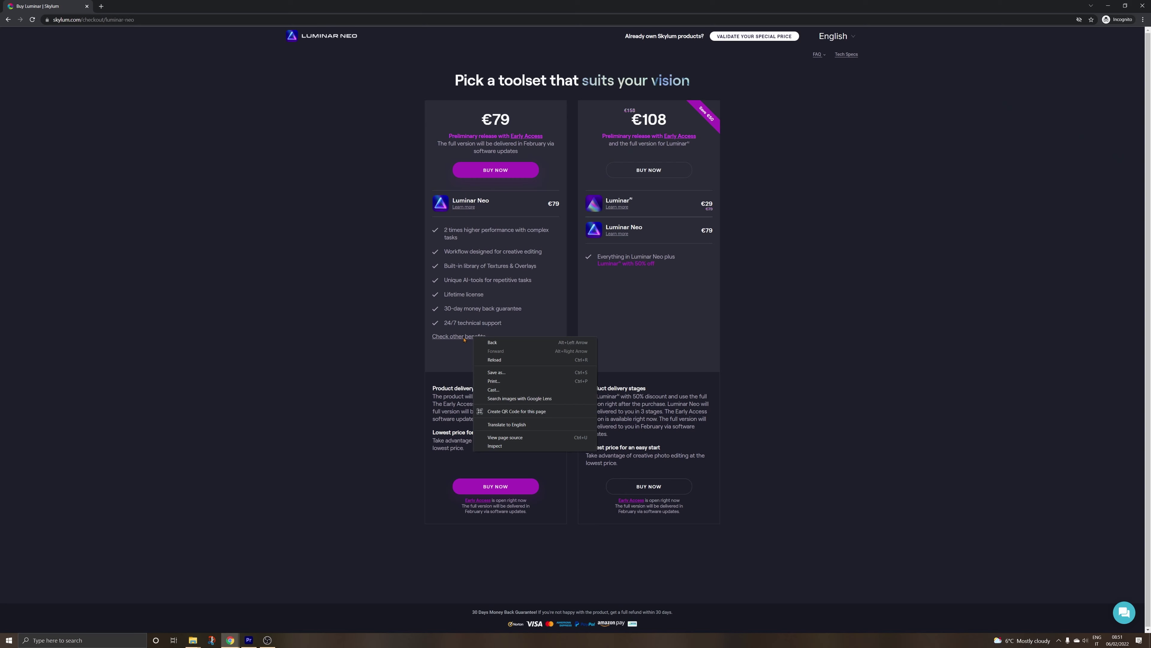
- Open the Luminar 4, Luminar AI and Luminar Neo comparison and scroll through the table
left_click(464, 339)
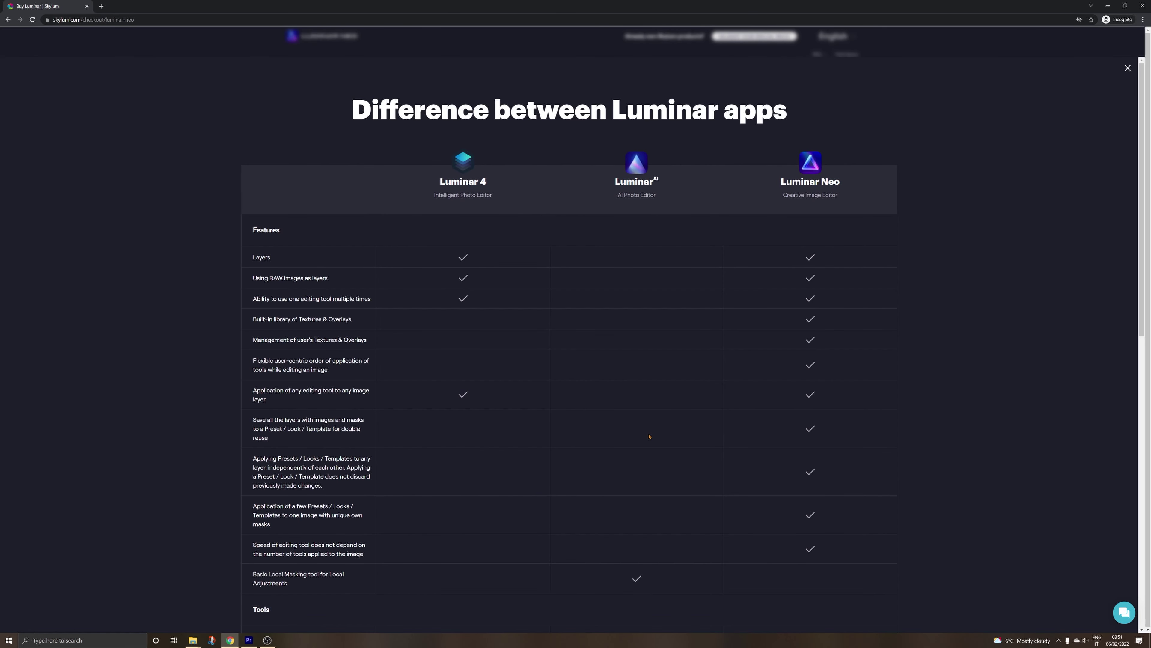
scroll(641, 351, "down", 12)
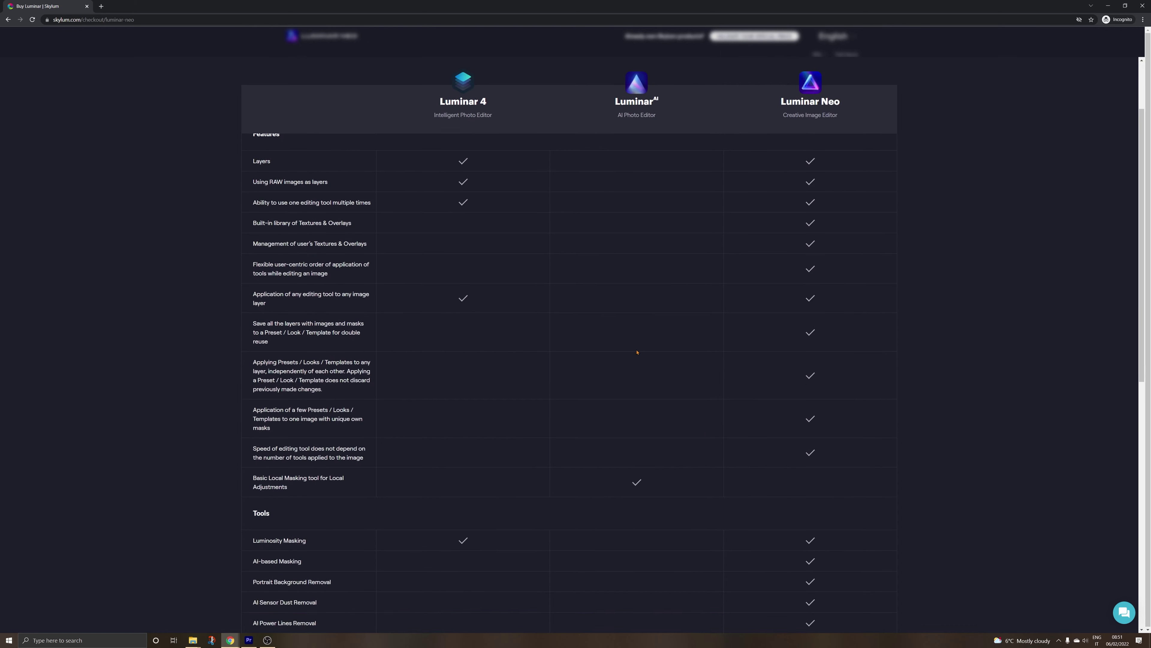
scroll(642, 355, "down", 2)
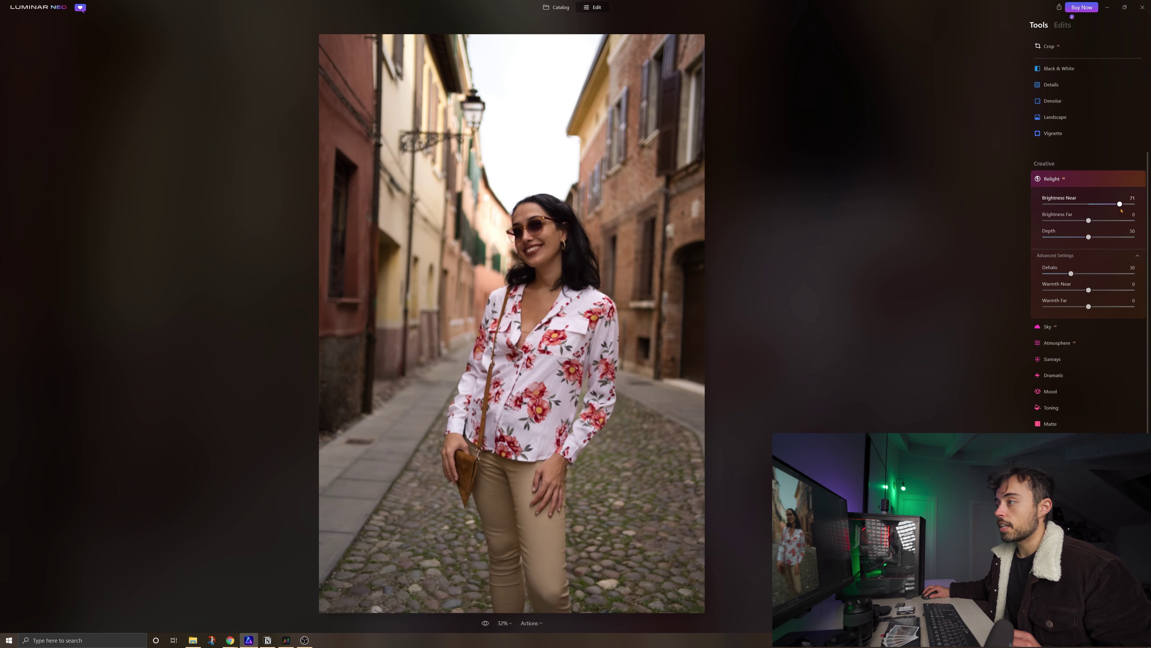
- Slightly brighten the lake photo's nearby foreground
left_click_drag(1121, 210, 1122, 212)
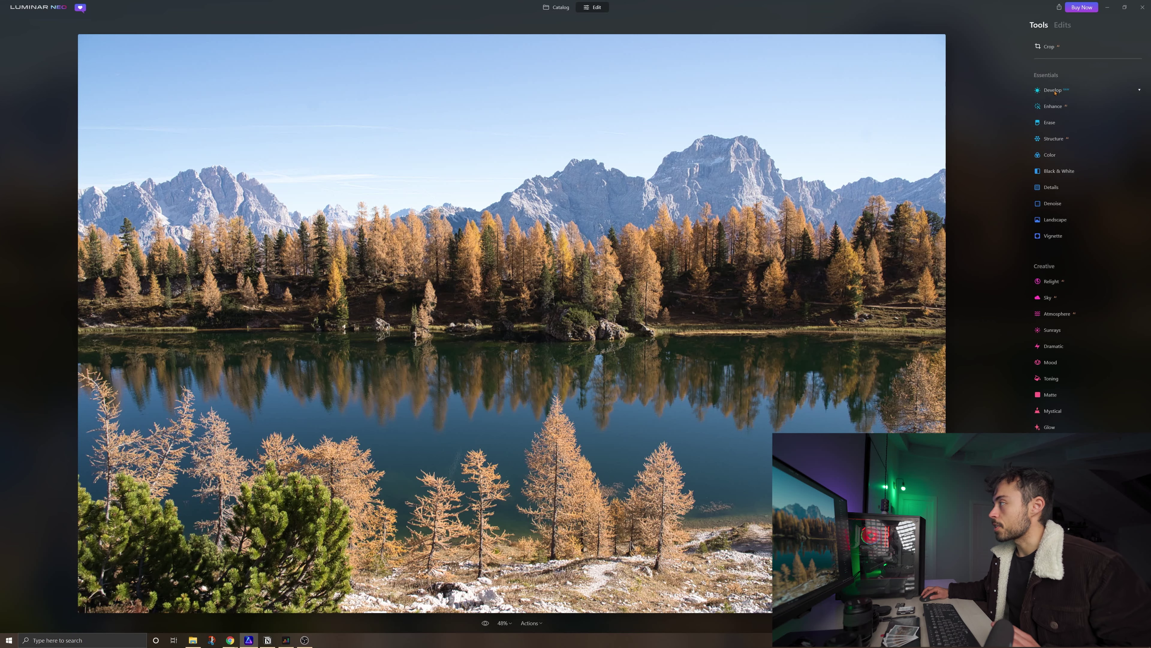
- Expand the lake photo's Develop adjustments and scroll down the tool panel
left_click(1052, 90)
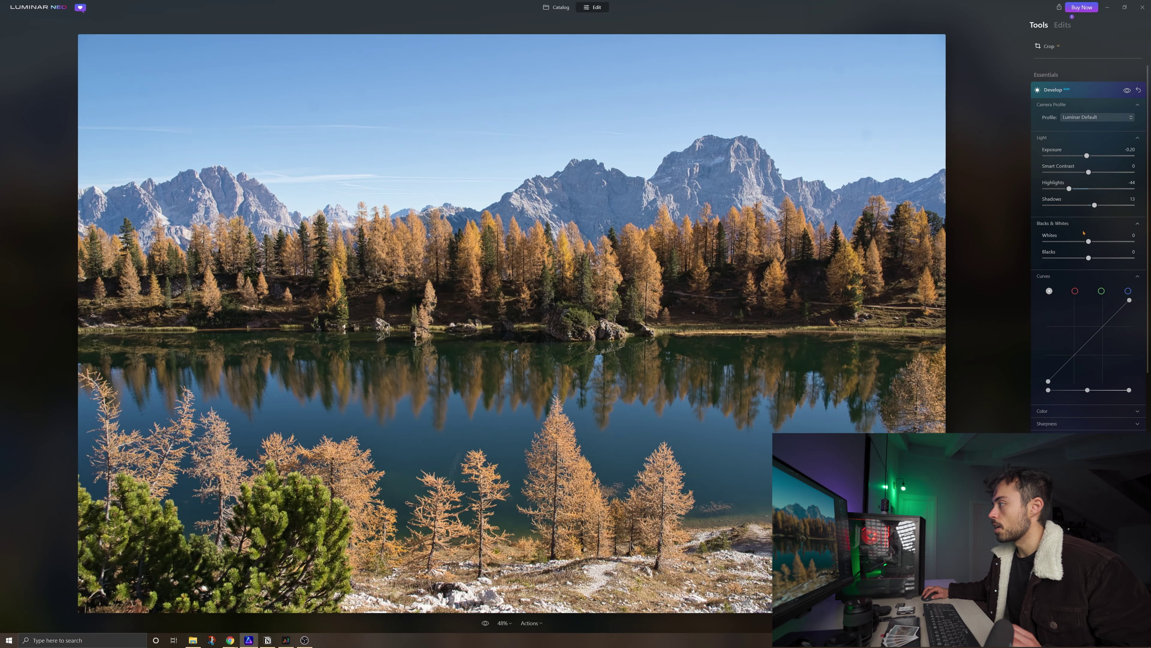
scroll(1076, 286, "down", 2)
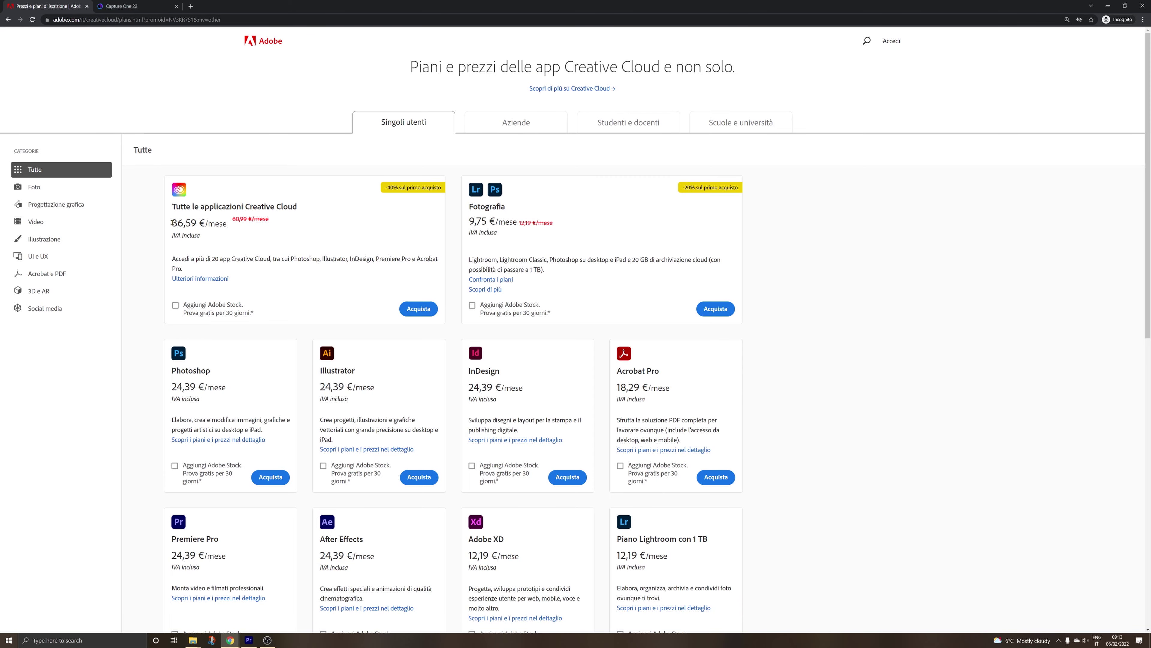
- Highlight Adobe's all-apps price, then Capture One's €29.00 monthly and €219.00 annual prices
left_click_drag(173, 222, 242, 232)
left_click(242, 232)
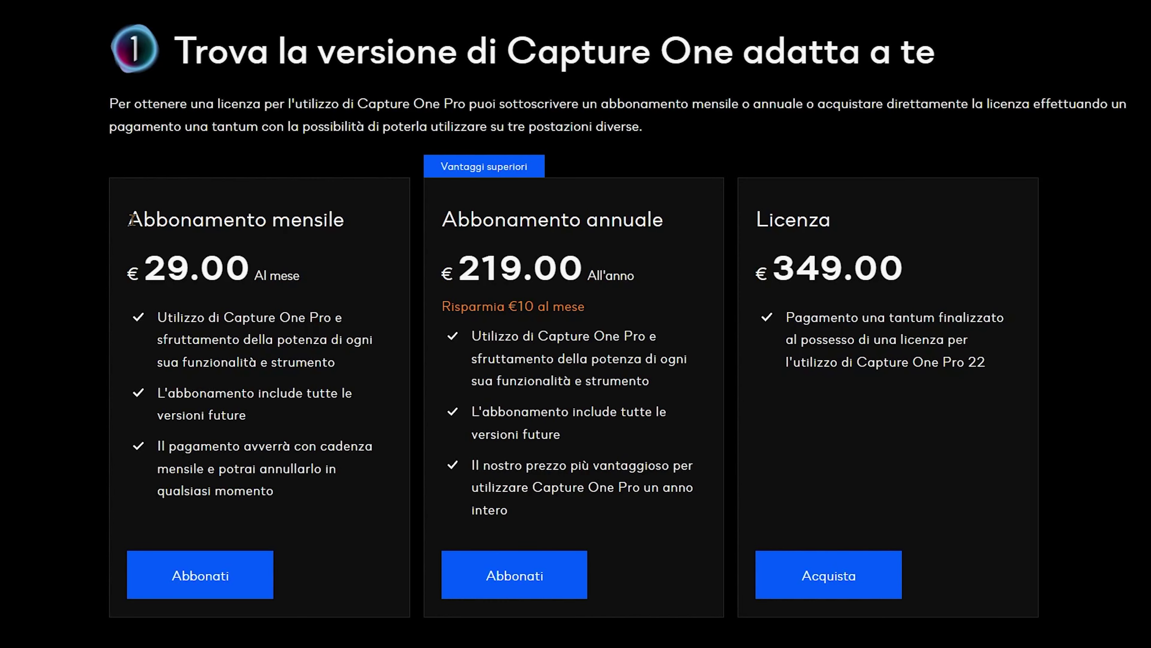
left_click_drag(131, 272, 284, 266)
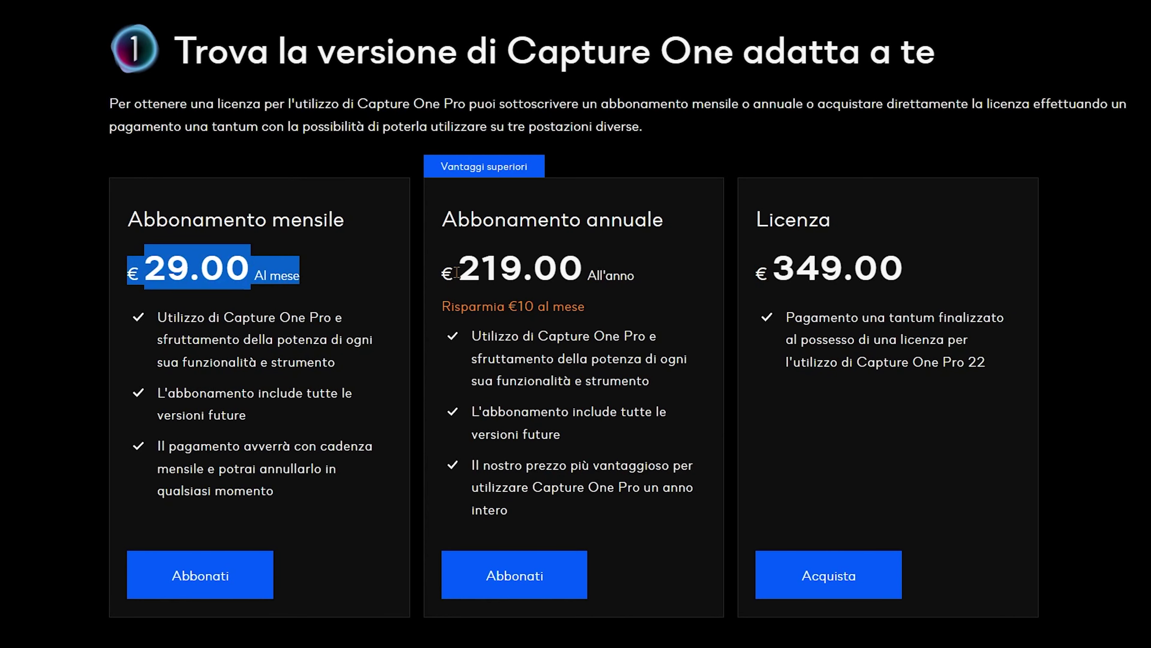
left_click_drag(445, 272, 610, 279)
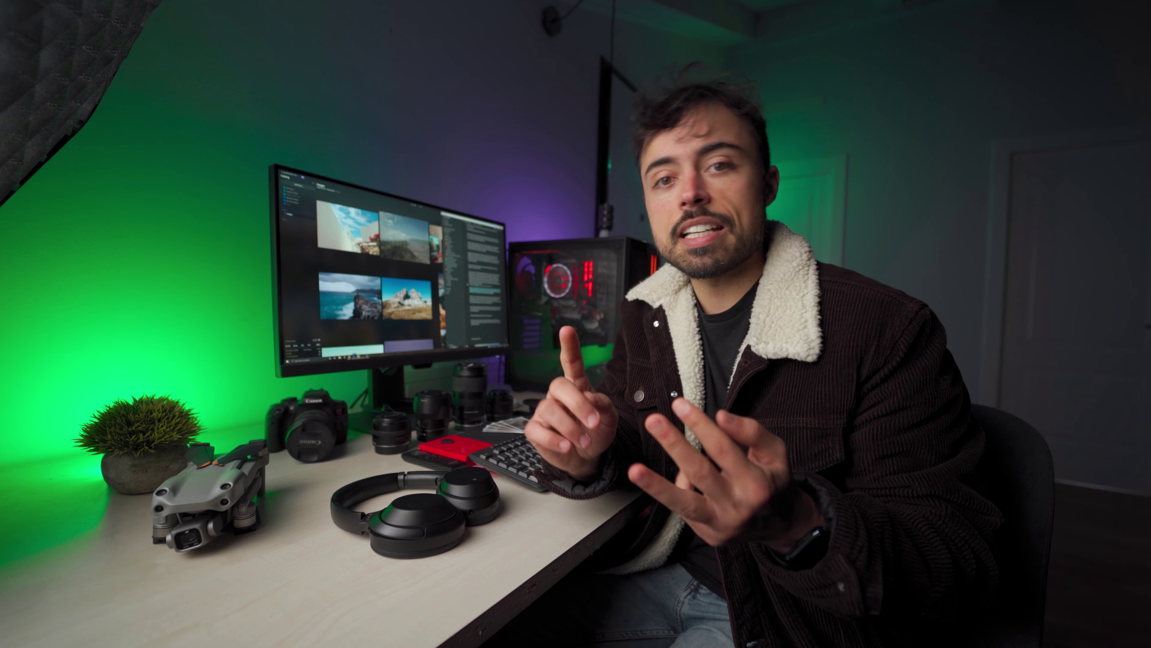